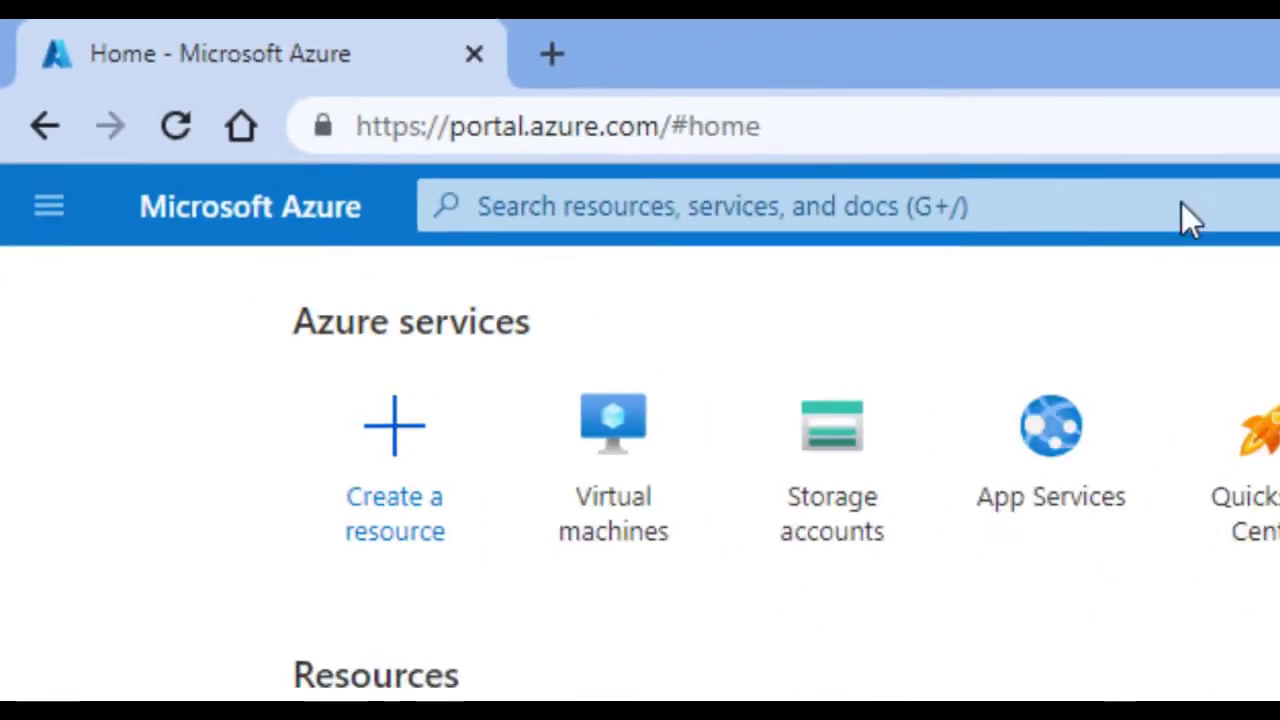
Bring the Notepad RDP-setup notes in front of the Azure portal home page with Alt+Tab.
key(alt+Tab)
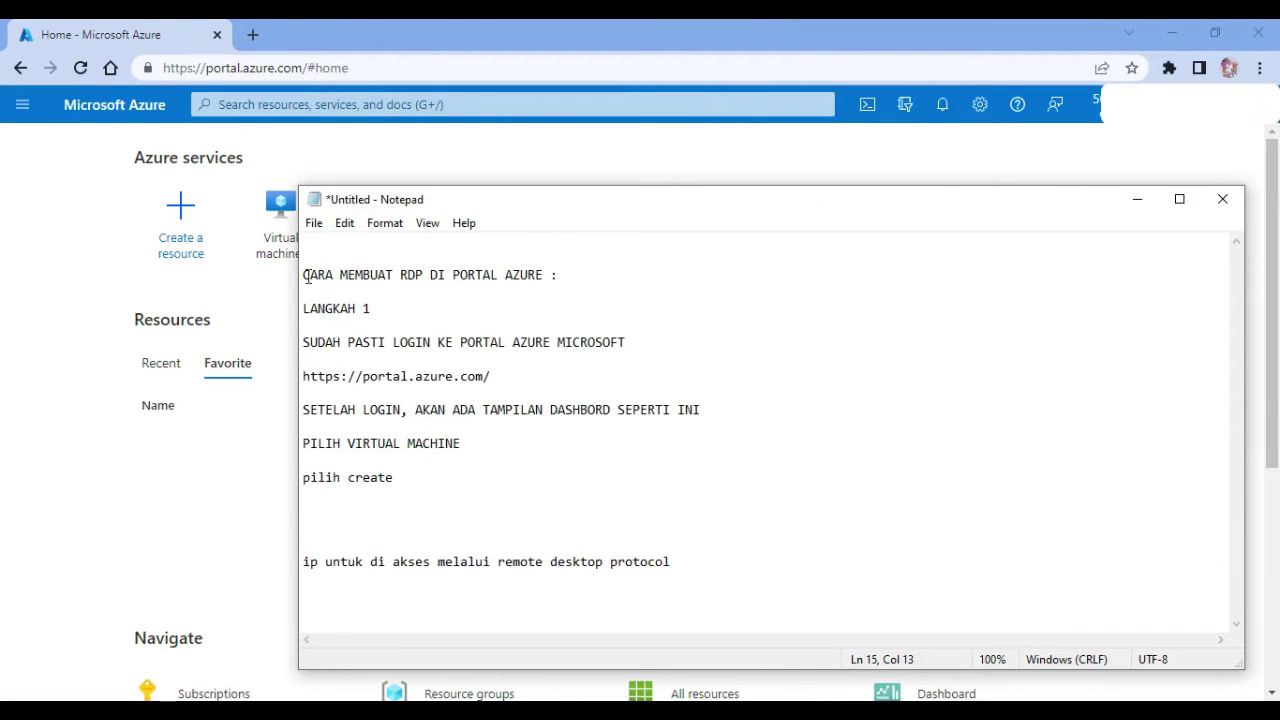
Complete the Notepad title to 'CARA MEMBUAT RDP DI PORTAL AZURE : dengan windows 10'.
drag(304, 275, 580, 471)
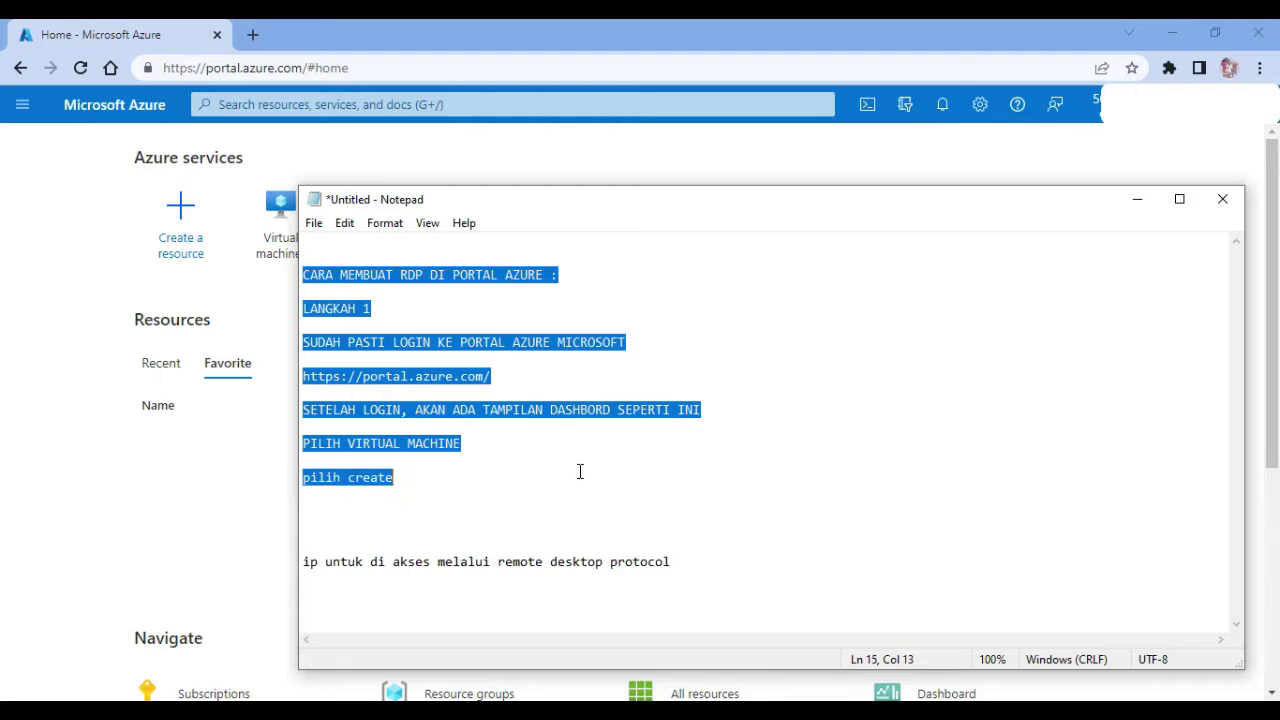
click(575, 270)
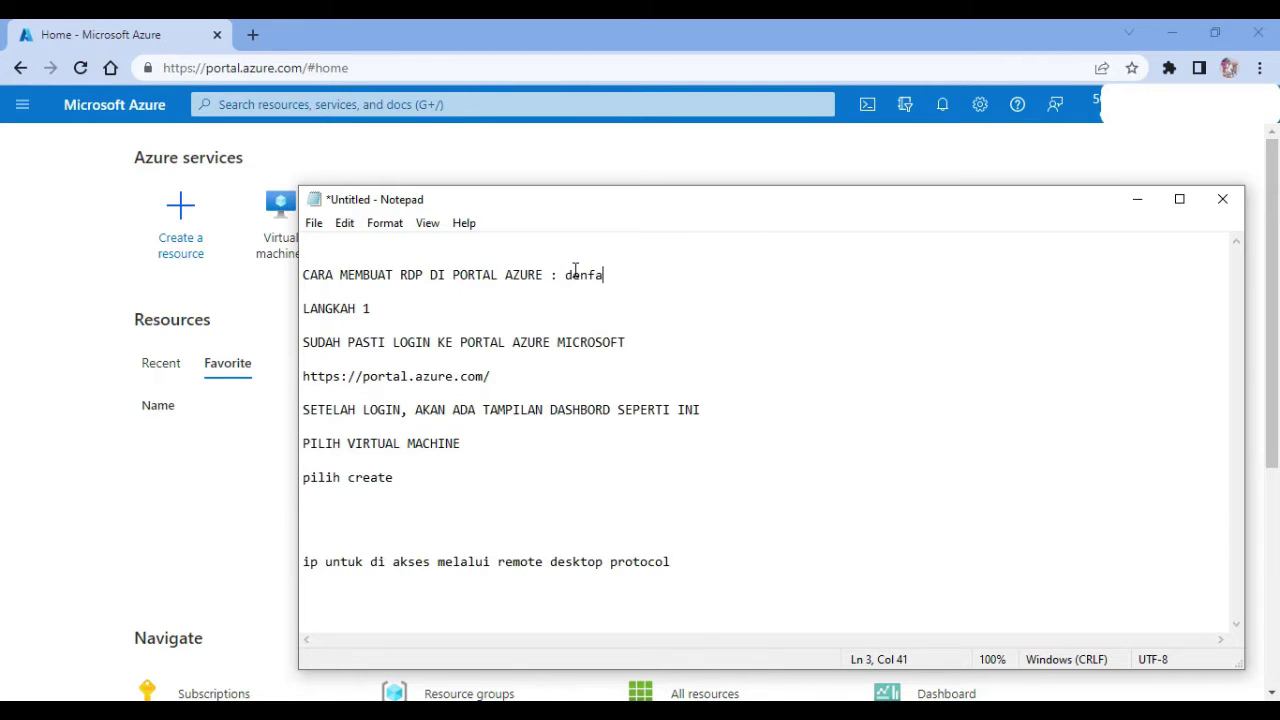
text(denfa)
key(BackSpace)
key(BackSpace)
text(gan windows 10)
click(114, 429)
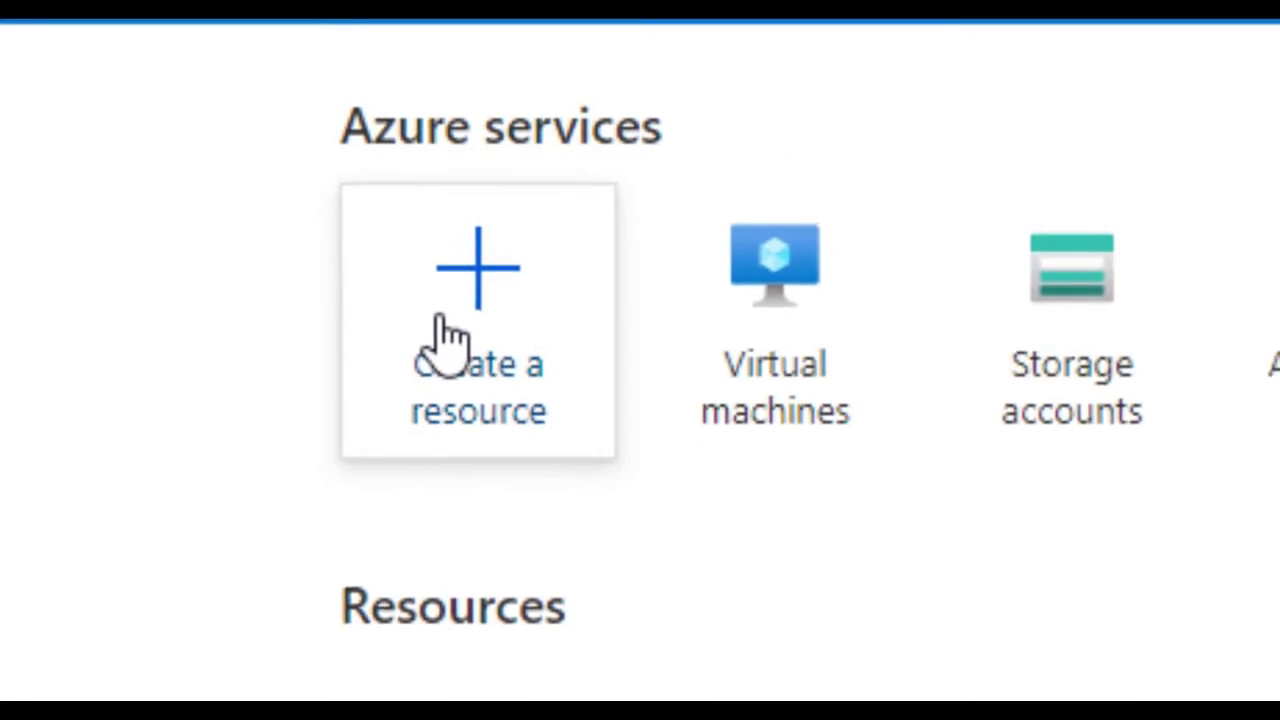
Start a new virtual machine and create a new resource group named 'example'.
click(481, 348)
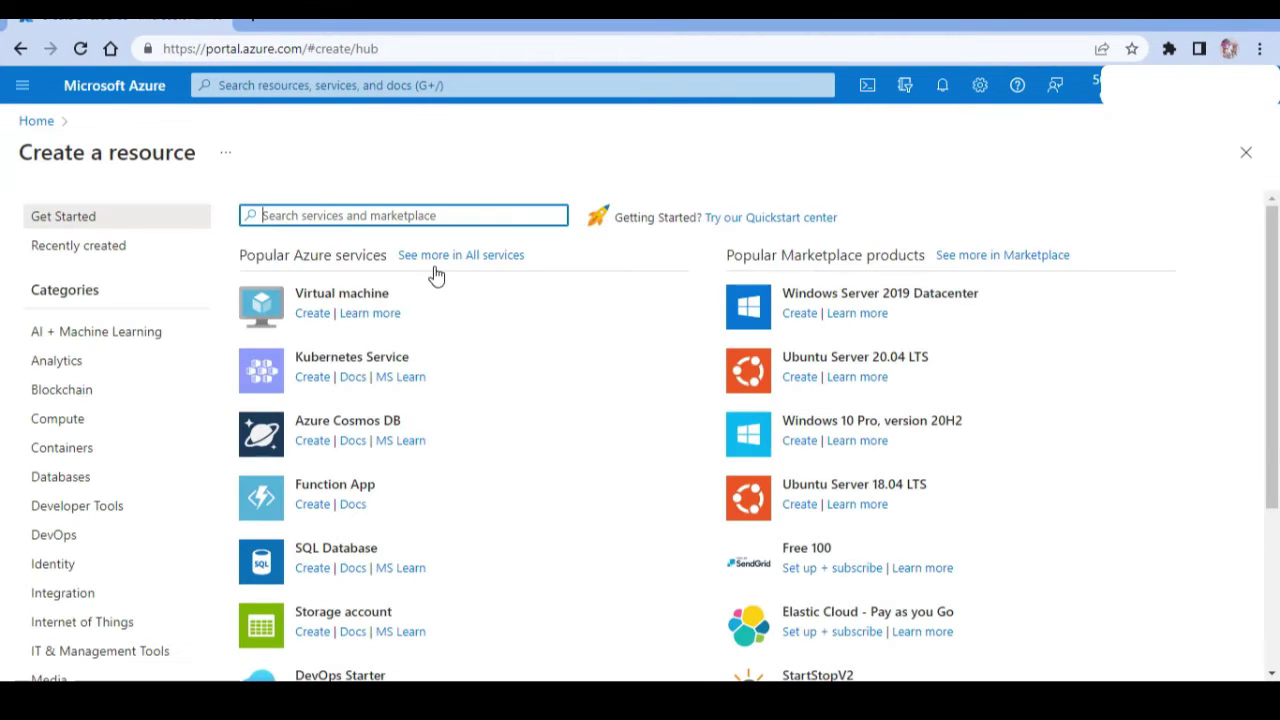
click(386, 304)
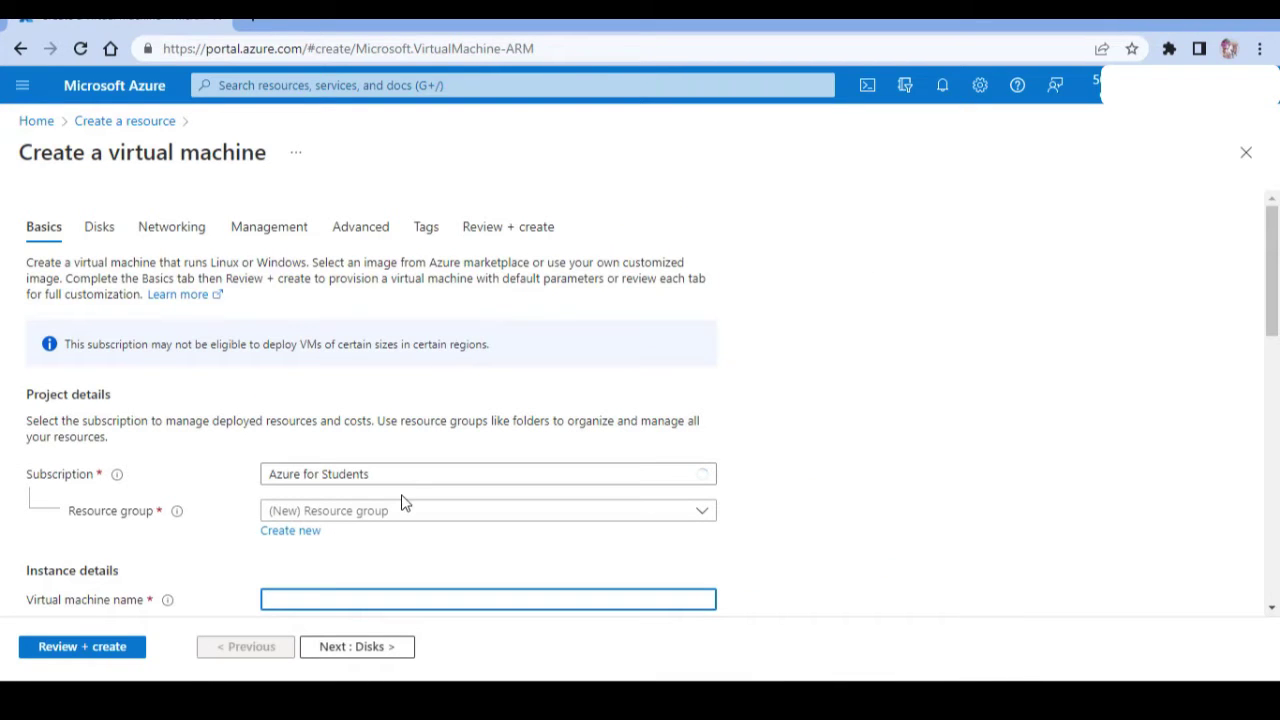
click(312, 533)
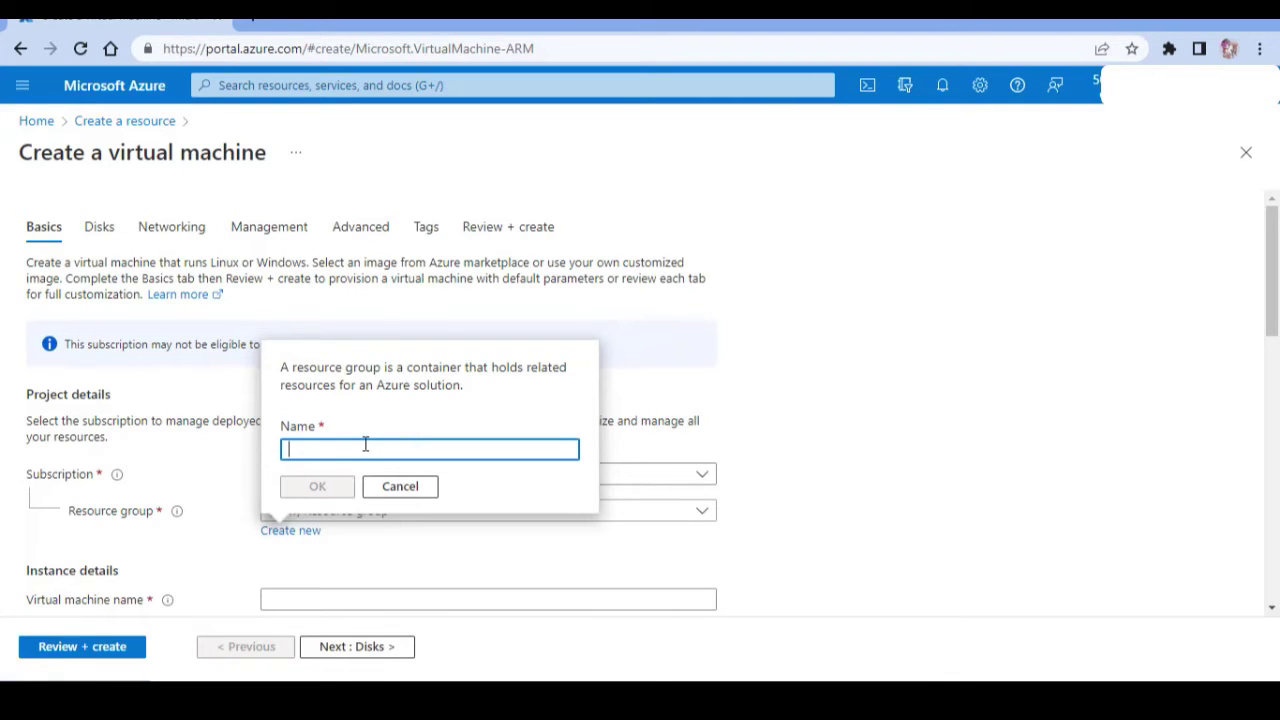
text(exam)
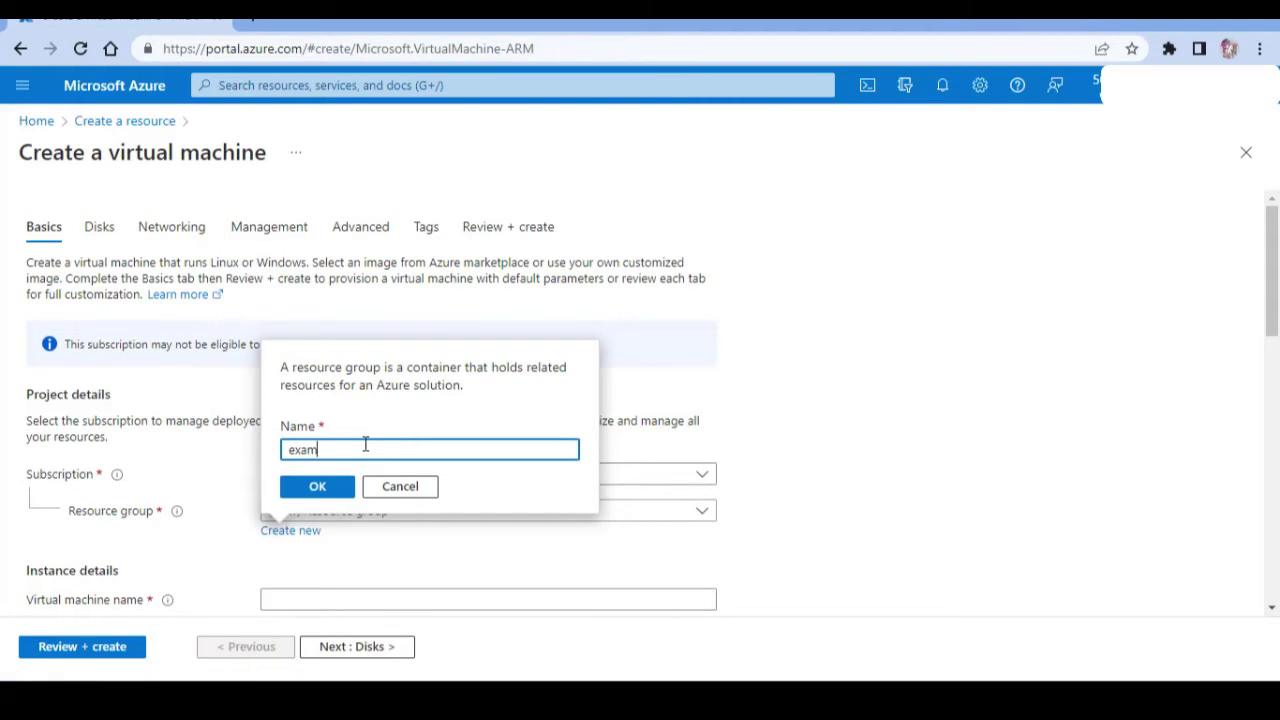
text(ple)
click(338, 490)
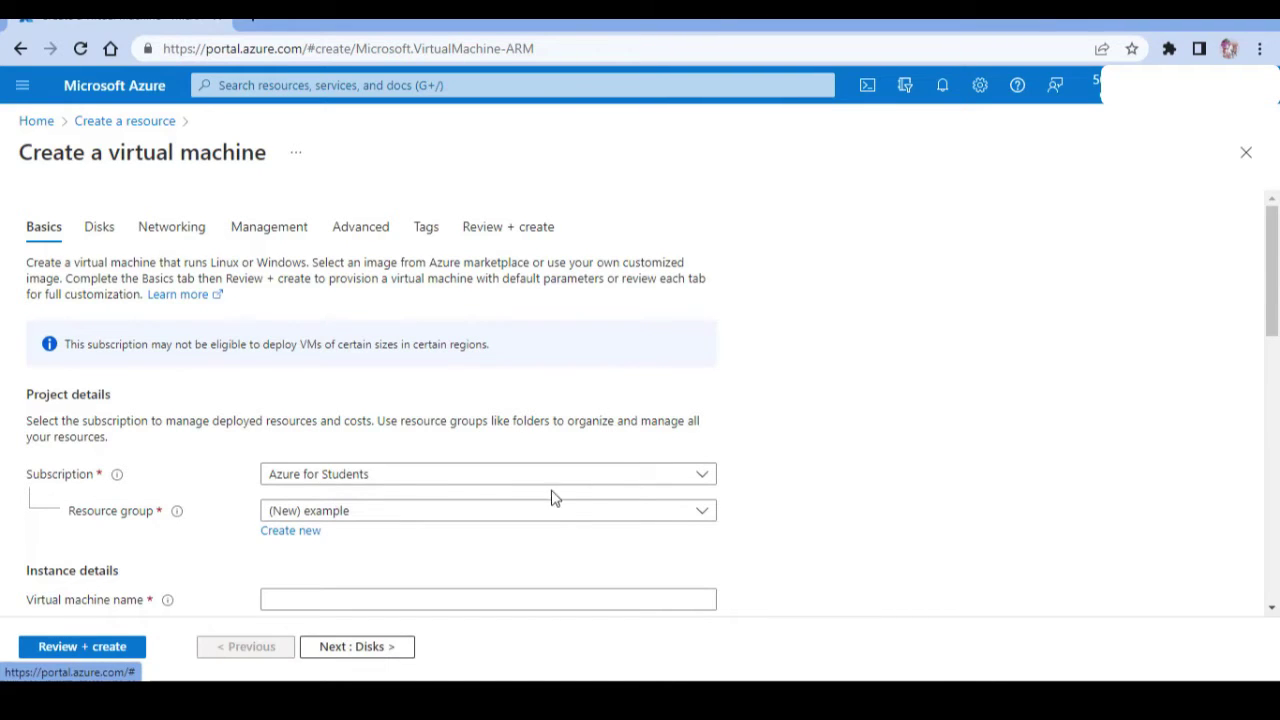
Name the VM windows10rdp, set region Australia Central and image Windows 10 Pro 21H2 - Gen2.
drag(1272, 282, 1278, 348)
click(628, 367)
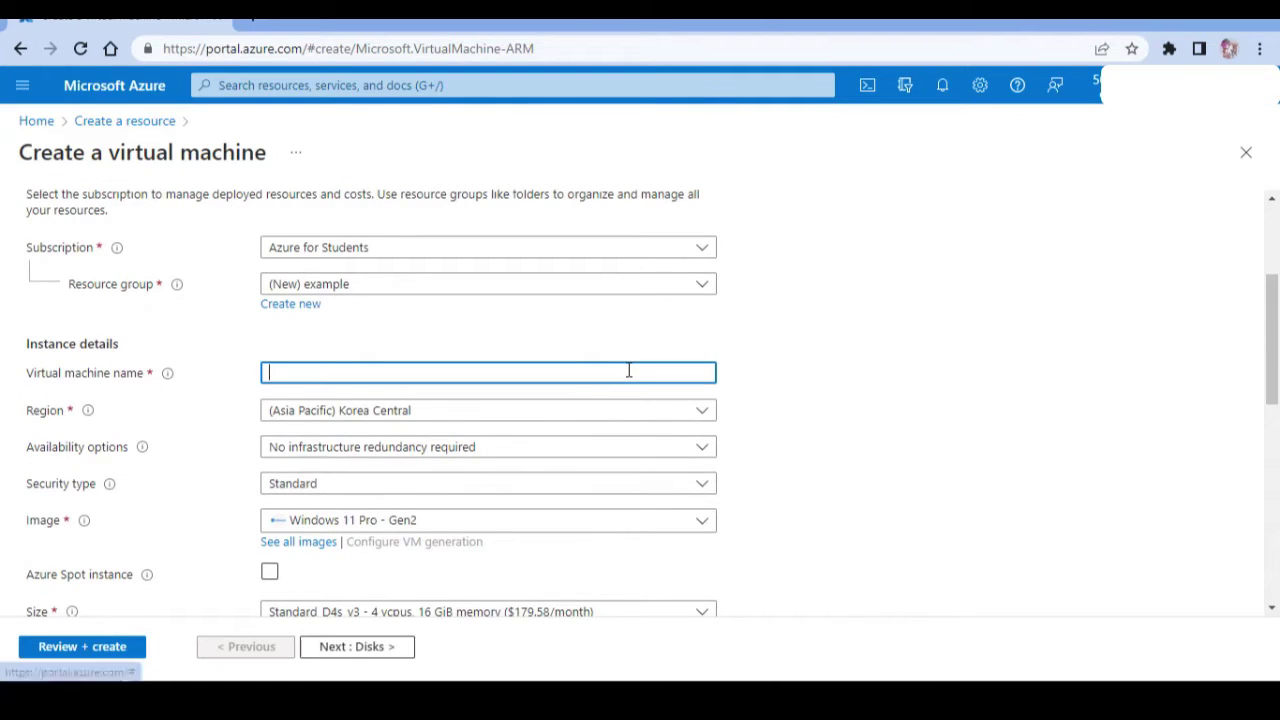
text(c)
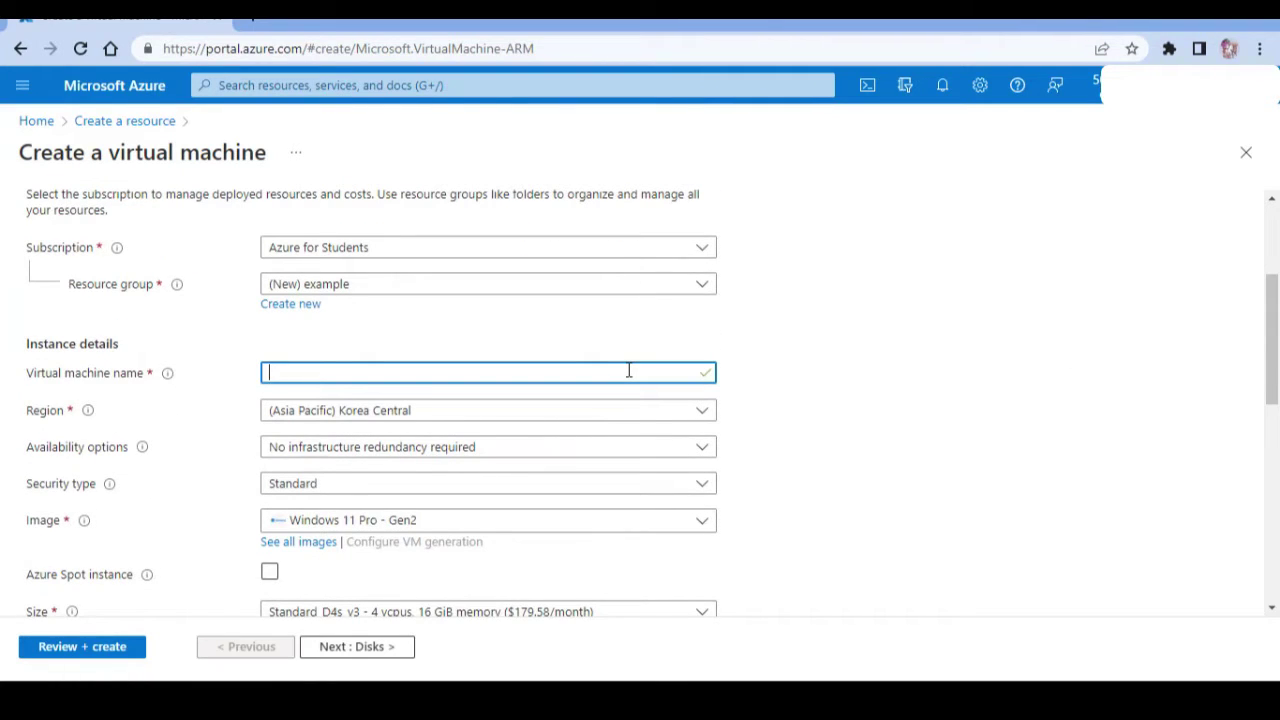
text(windows10rdp)
click(598, 418)
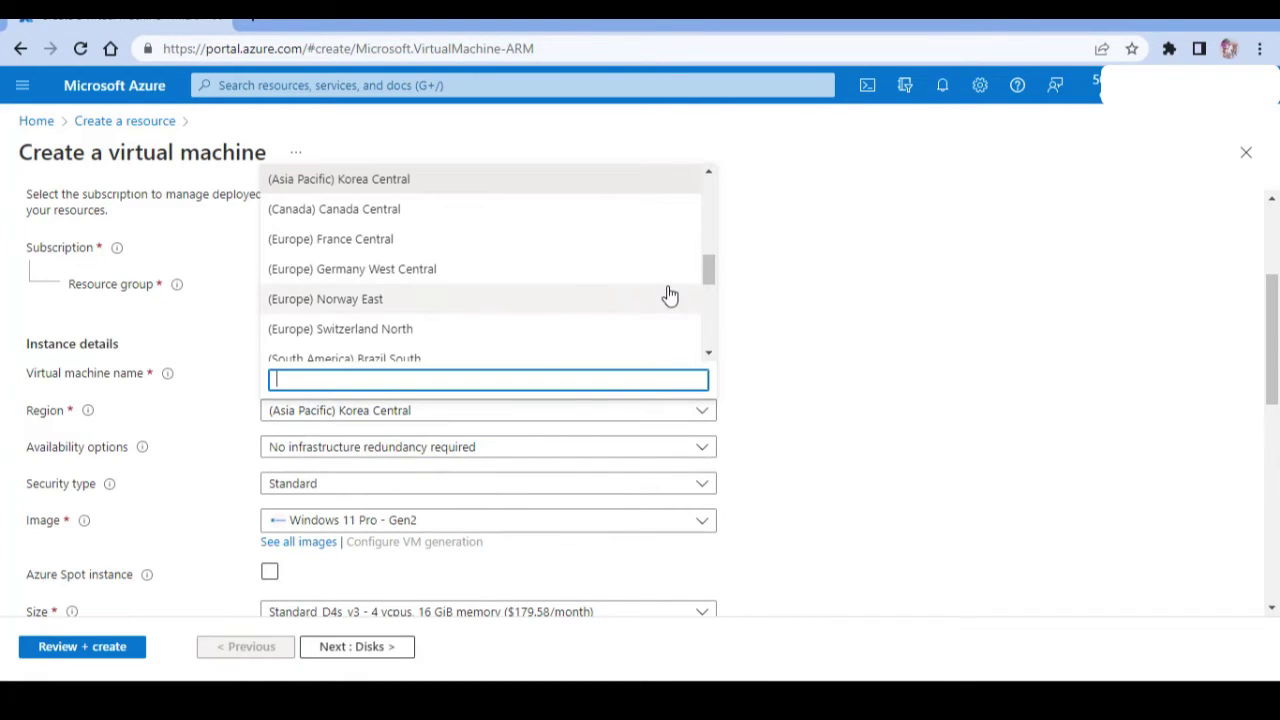
drag(708, 269, 708, 300)
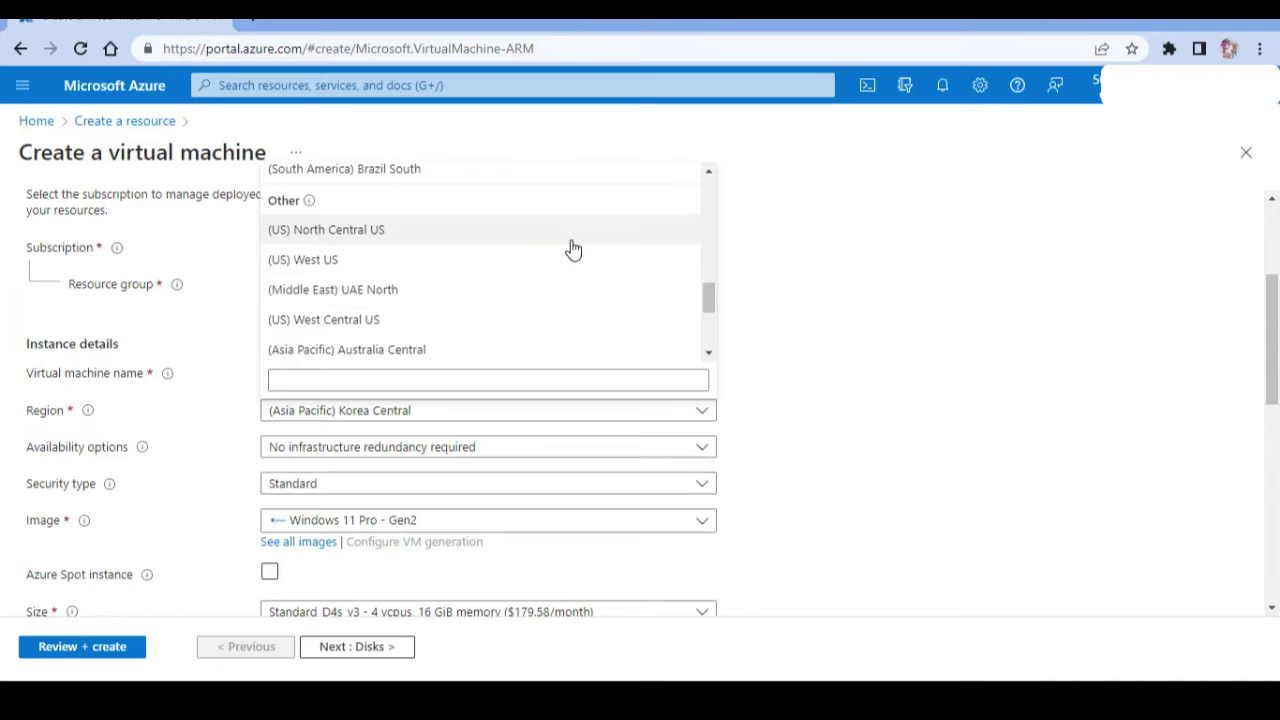
click(562, 352)
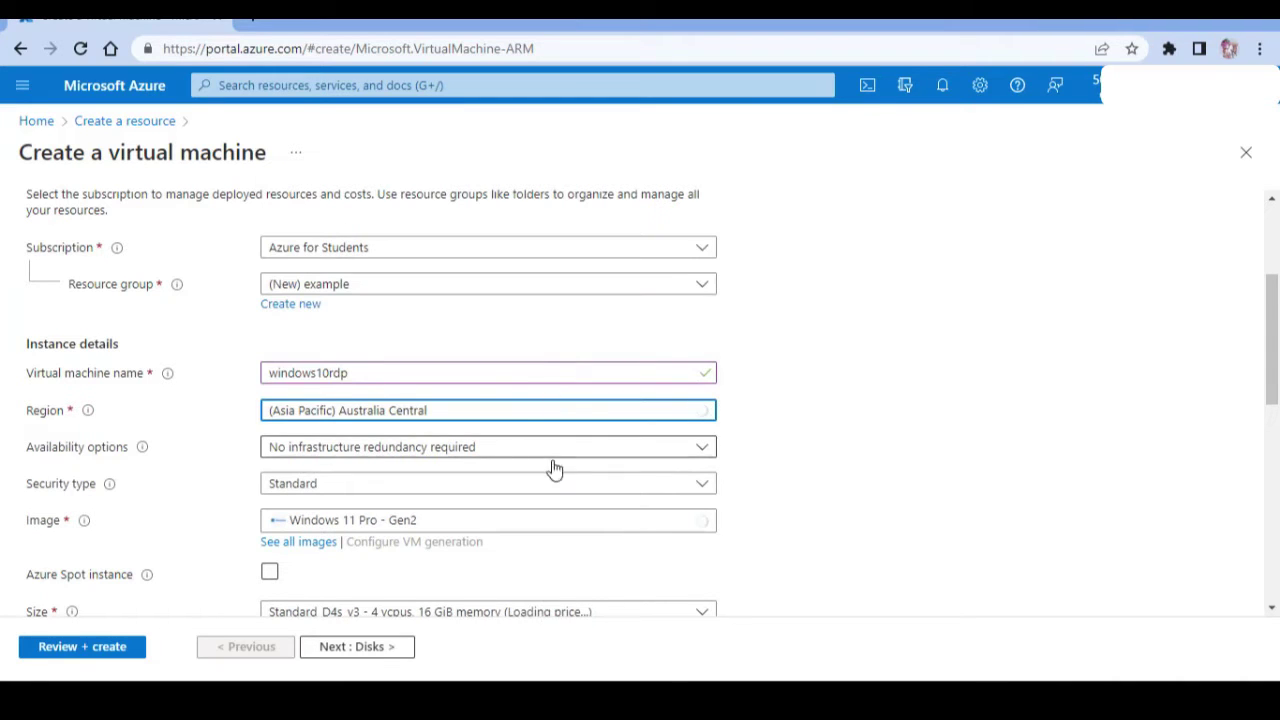
click(484, 526)
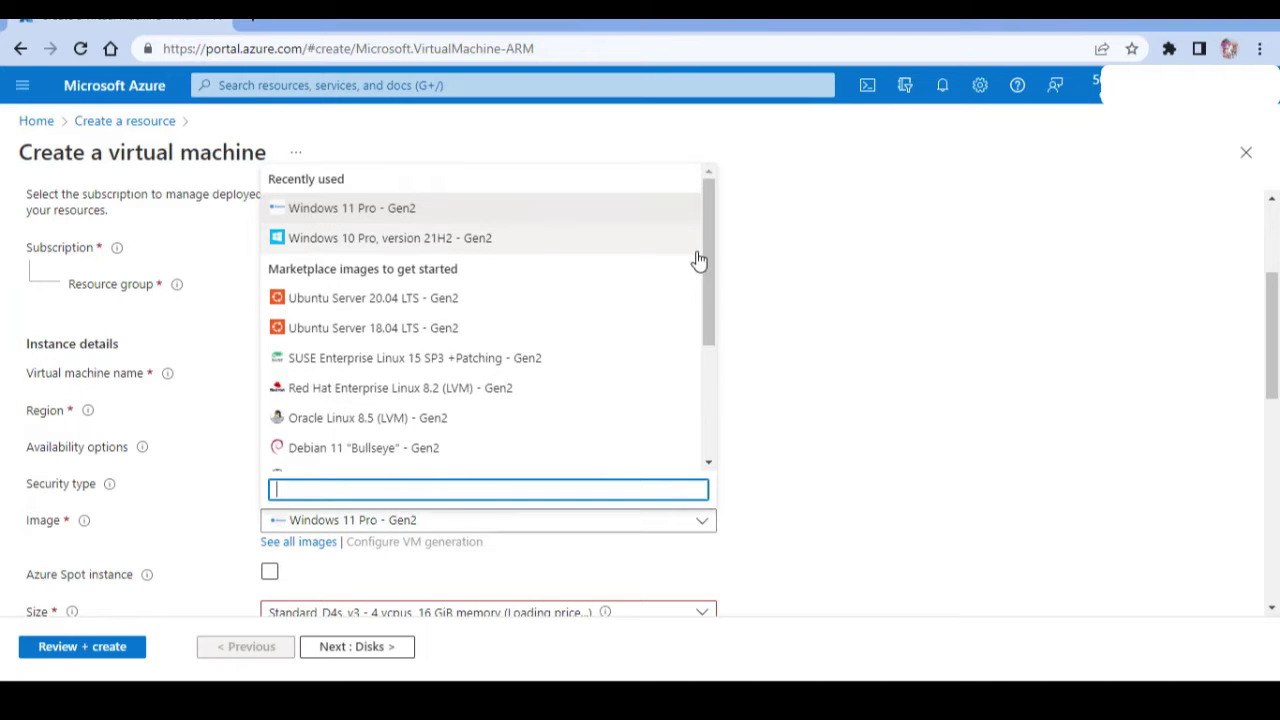
click(586, 244)
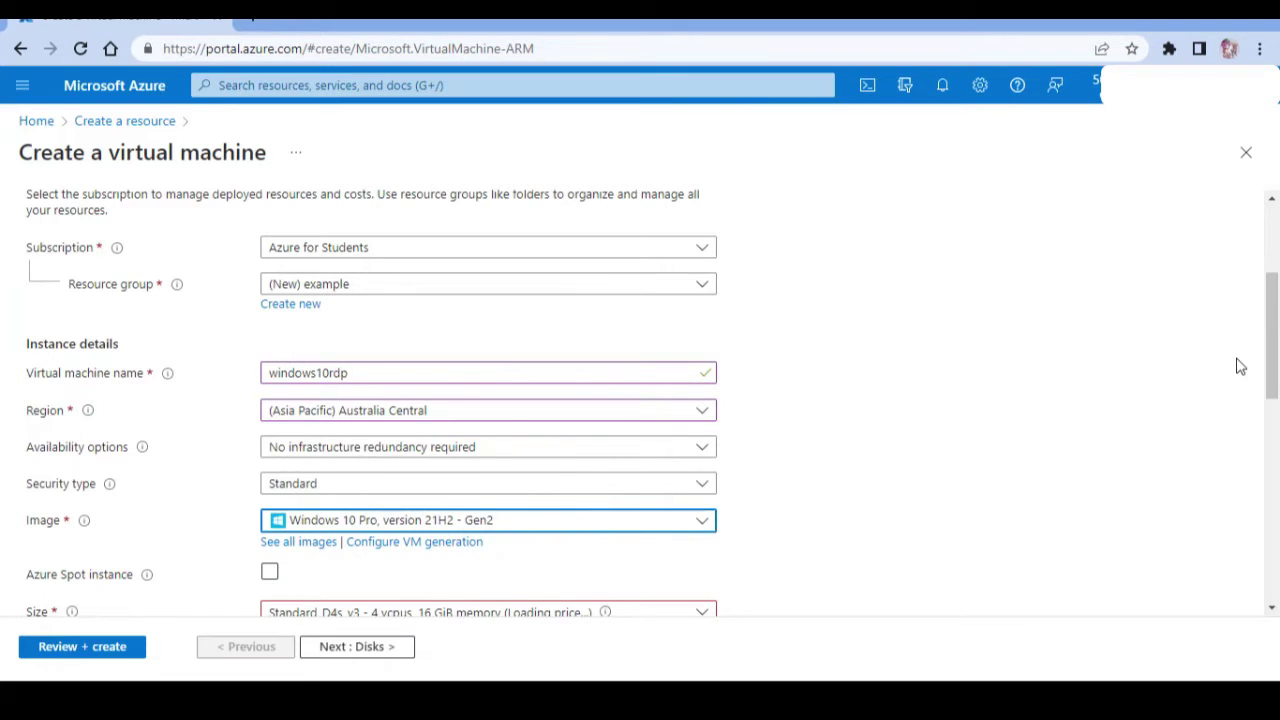
Reconfirm Windows 10 Pro, version 21H2 - Gen2 as the VM image.
scroll(1238, 366, down, 3)
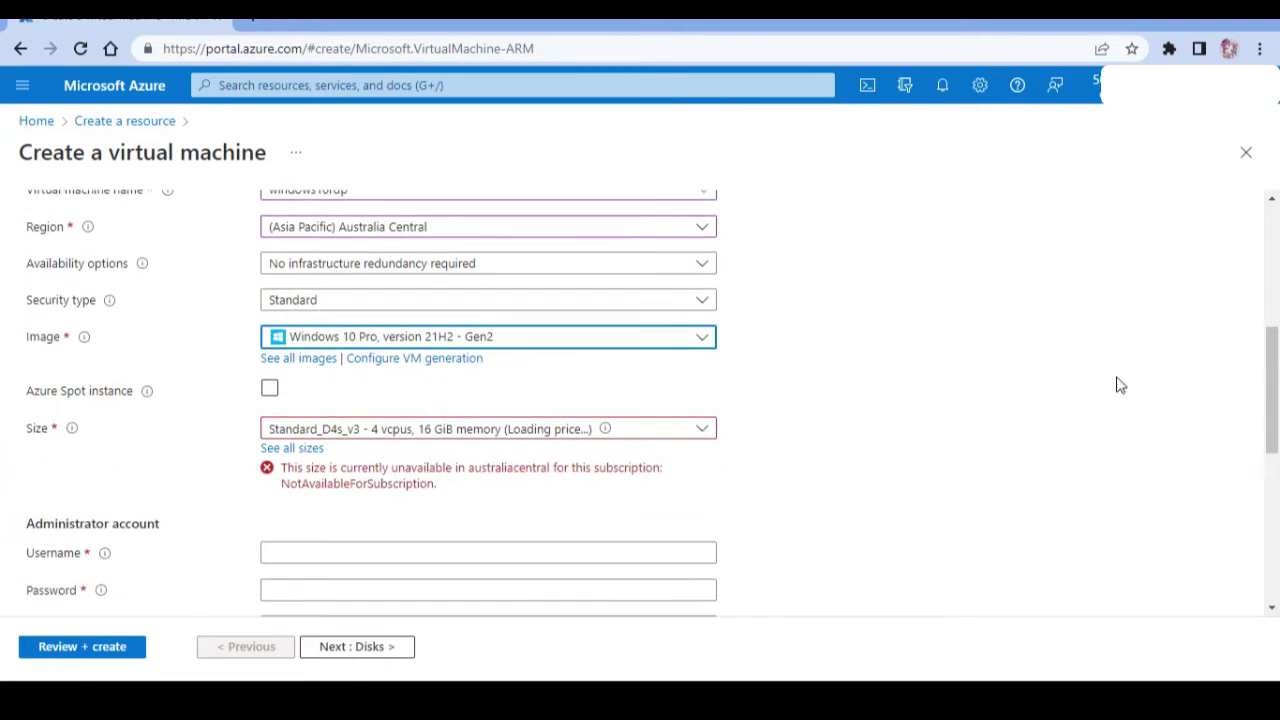
click(701, 340)
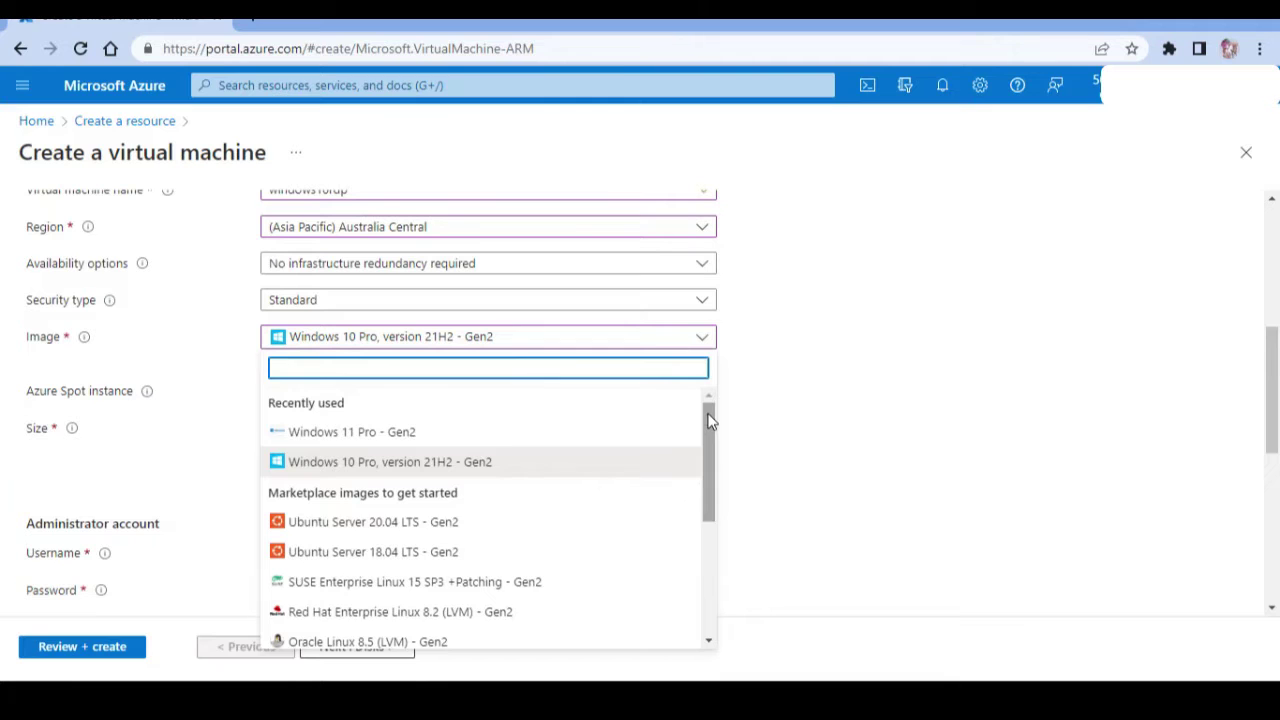
drag(708, 420, 708, 560)
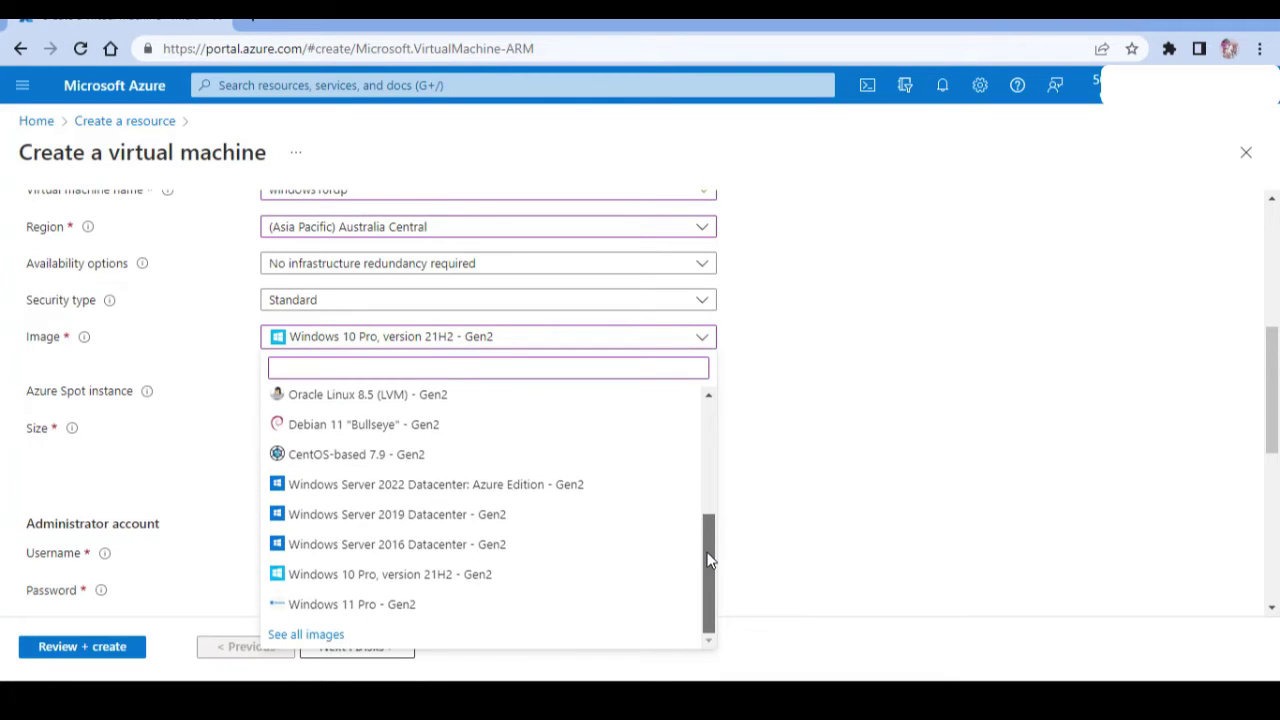
click(566, 580)
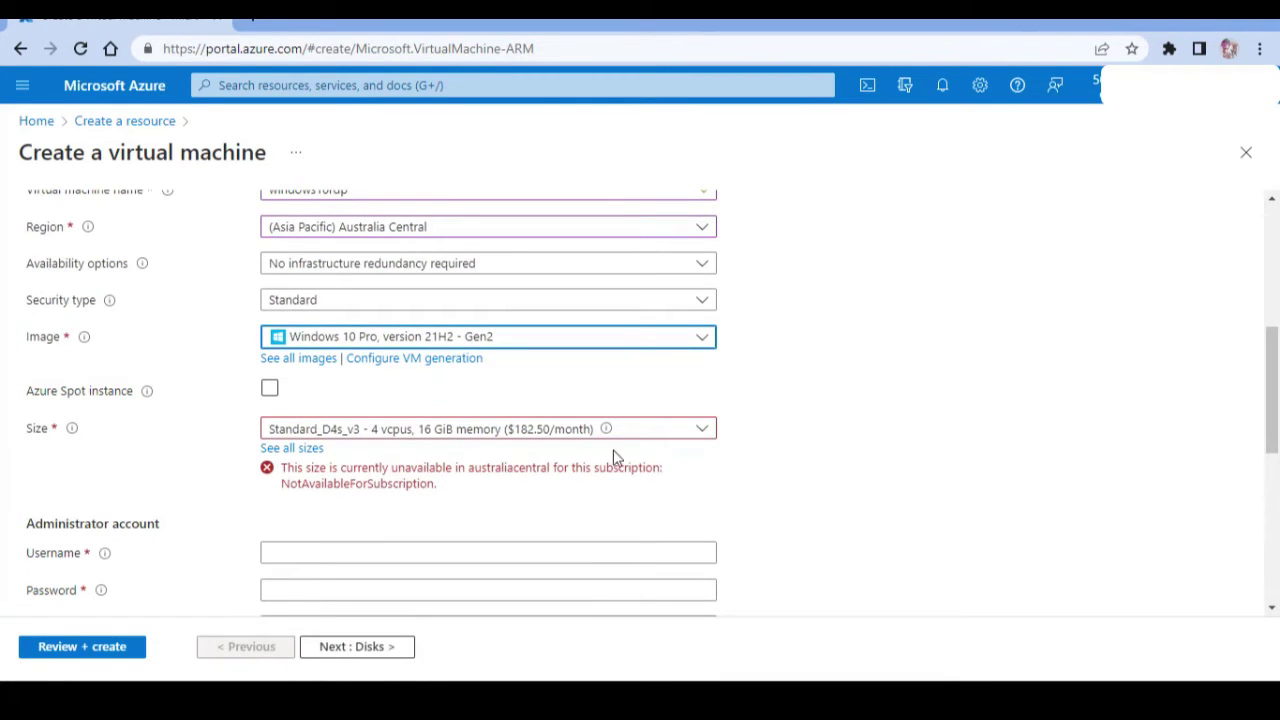
Browse the full VM size catalogue, then return to the form keeping unsaved edits.
click(620, 437)
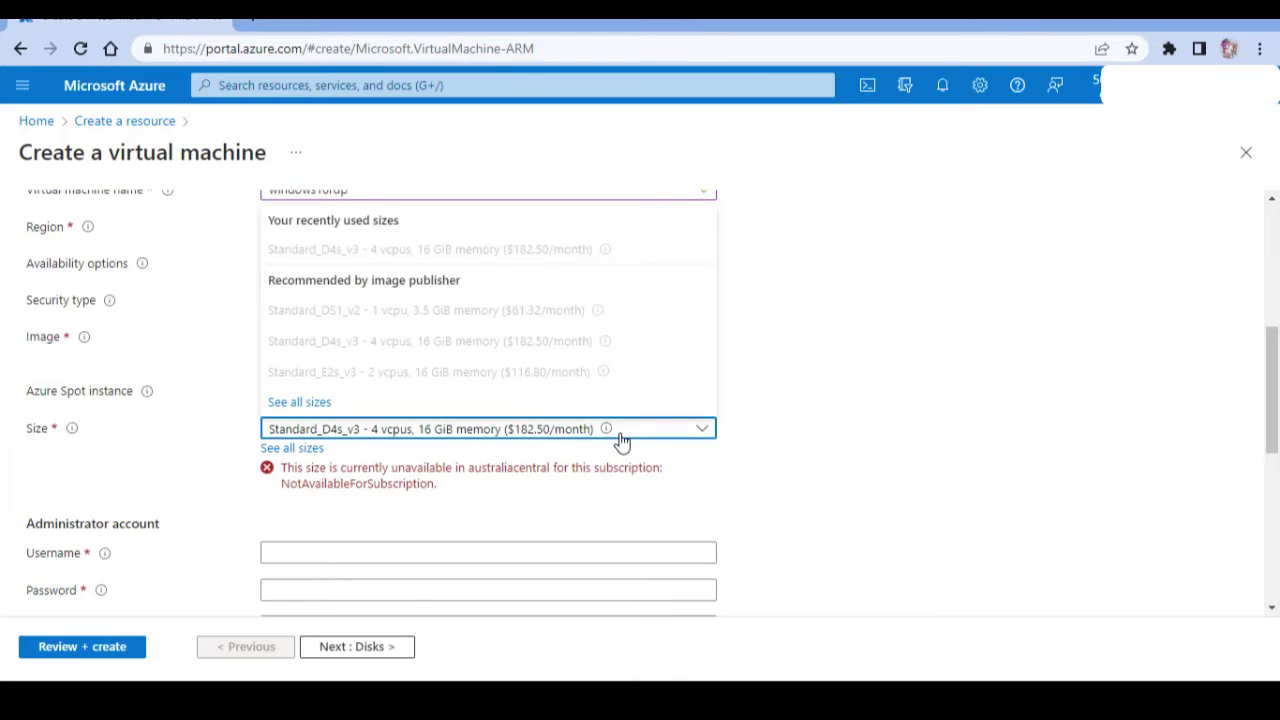
click(336, 409)
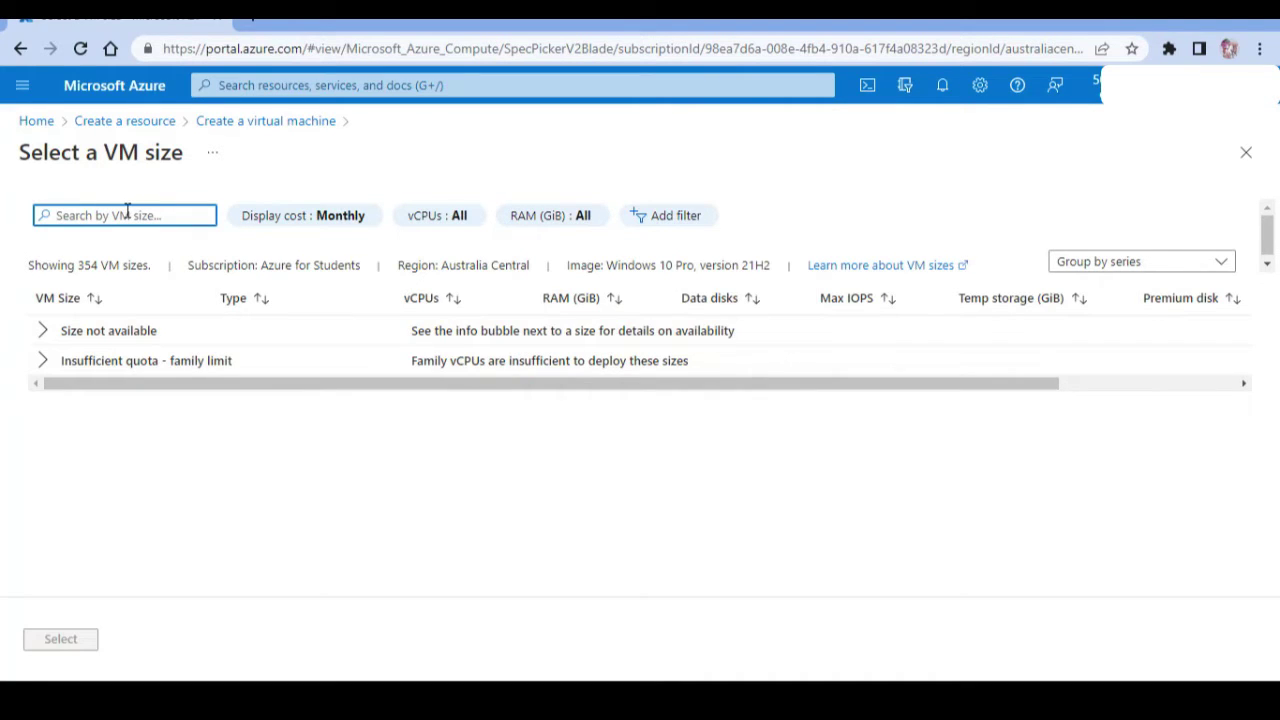
click(201, 124)
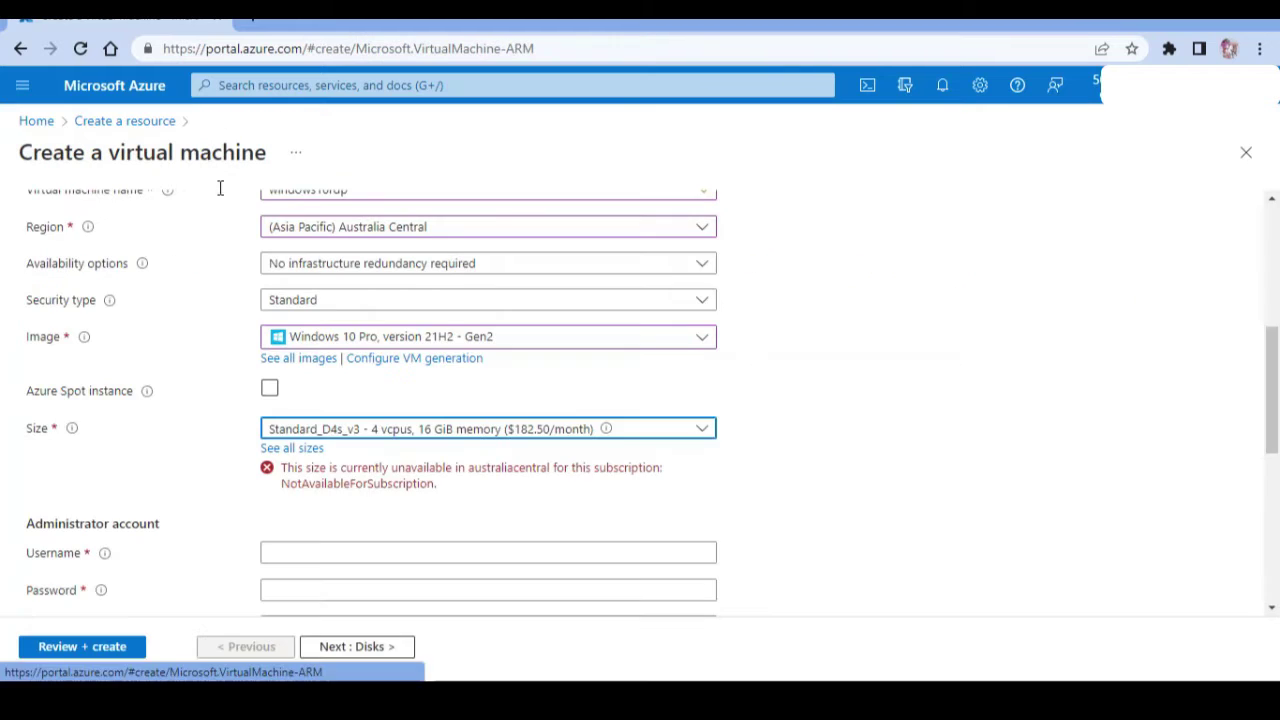
click(373, 437)
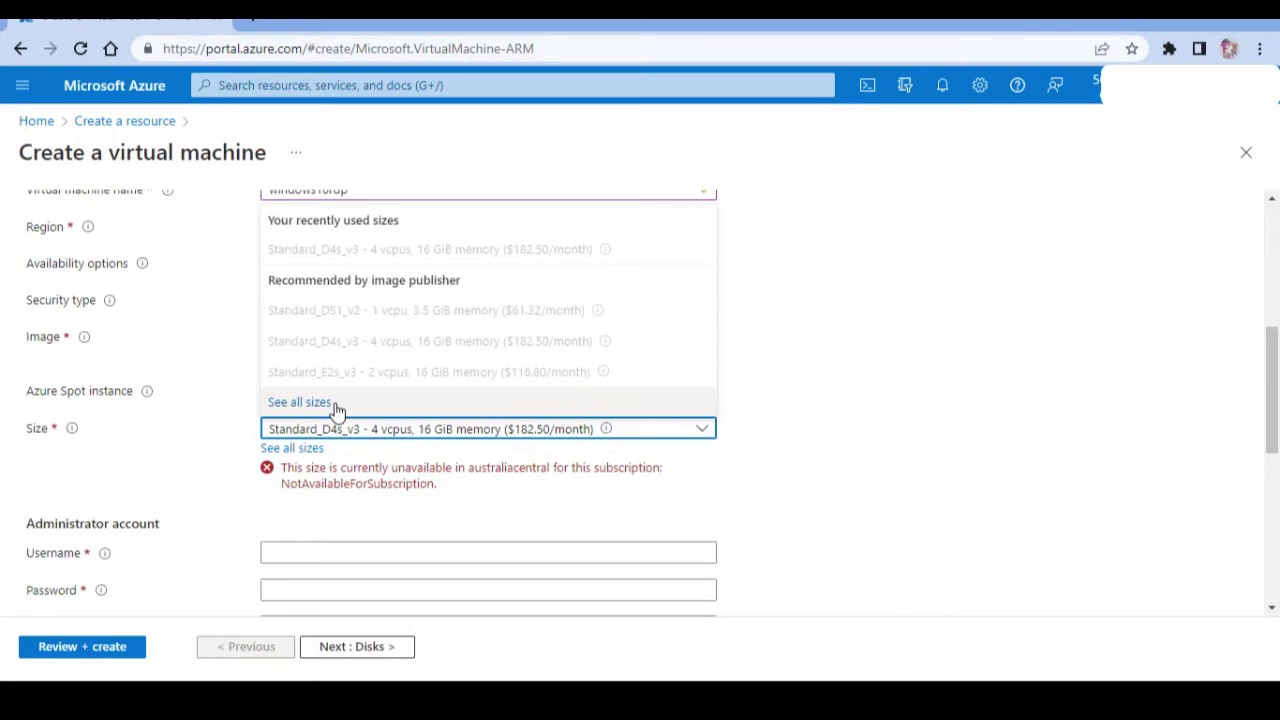
click(320, 451)
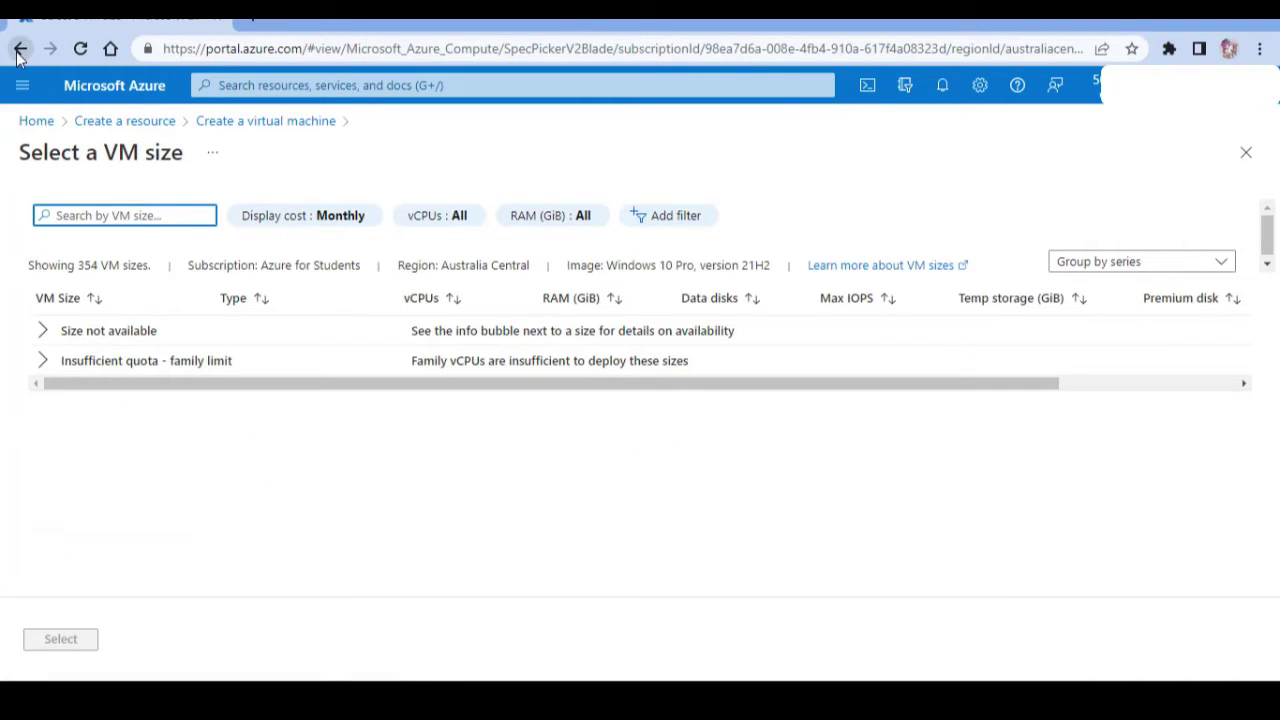
click(20, 48)
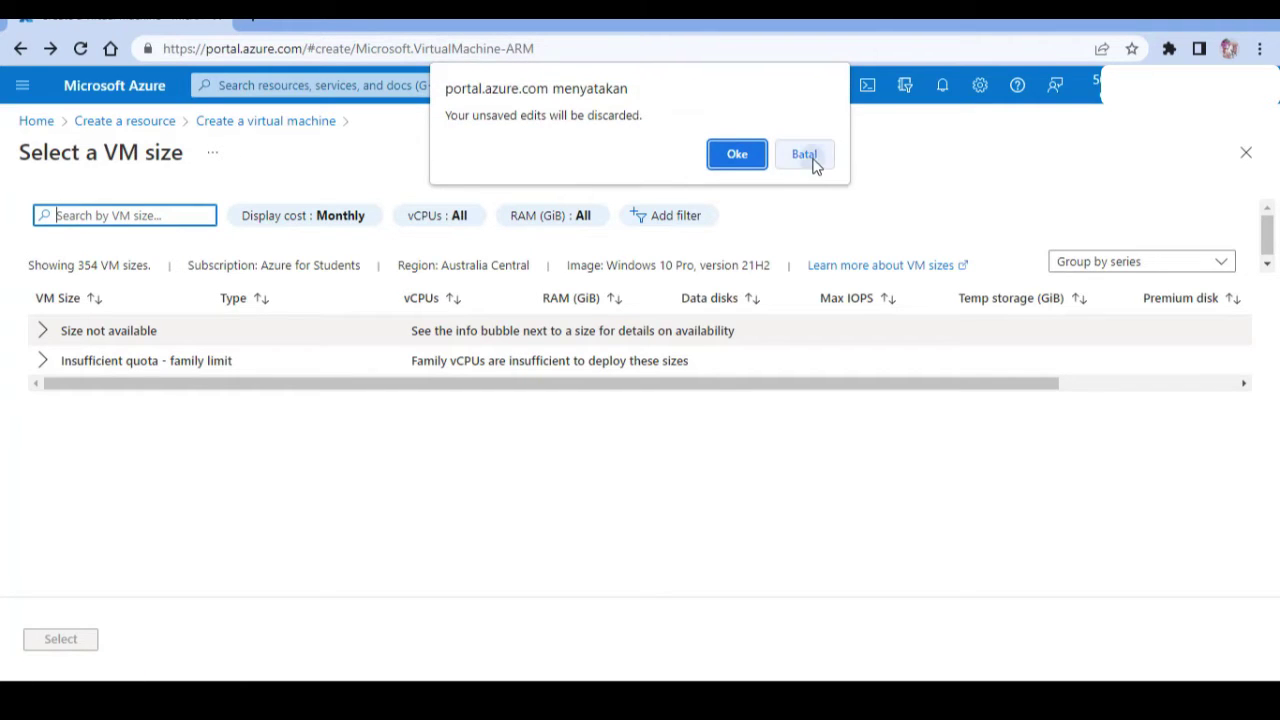
click(808, 157)
click(240, 122)
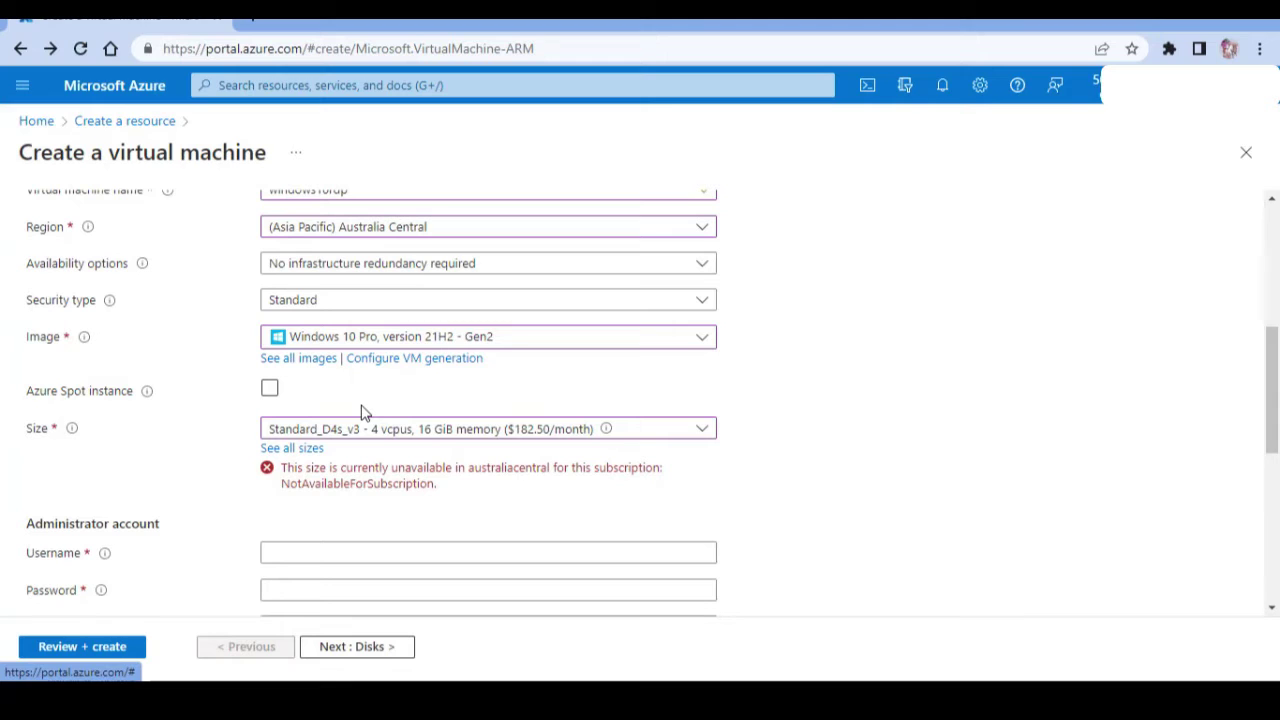
Try region (US) East US and check the VM size list.
click(430, 230)
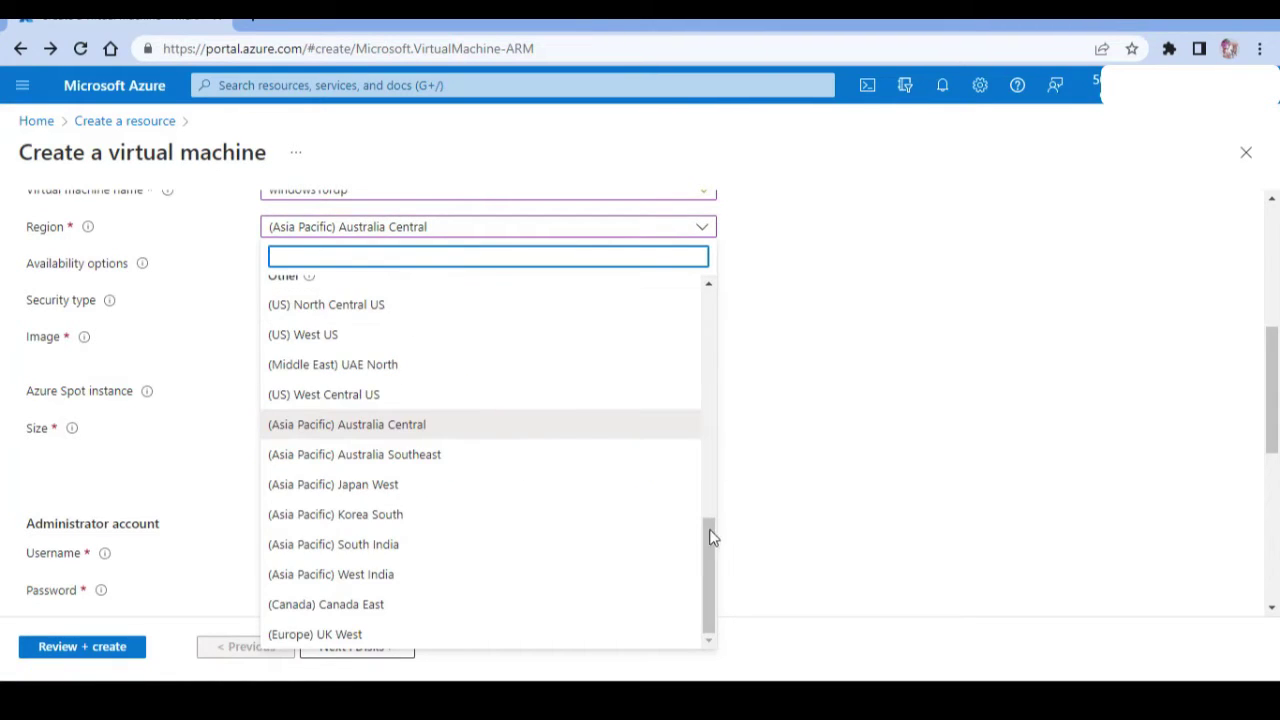
drag(711, 534, 718, 287)
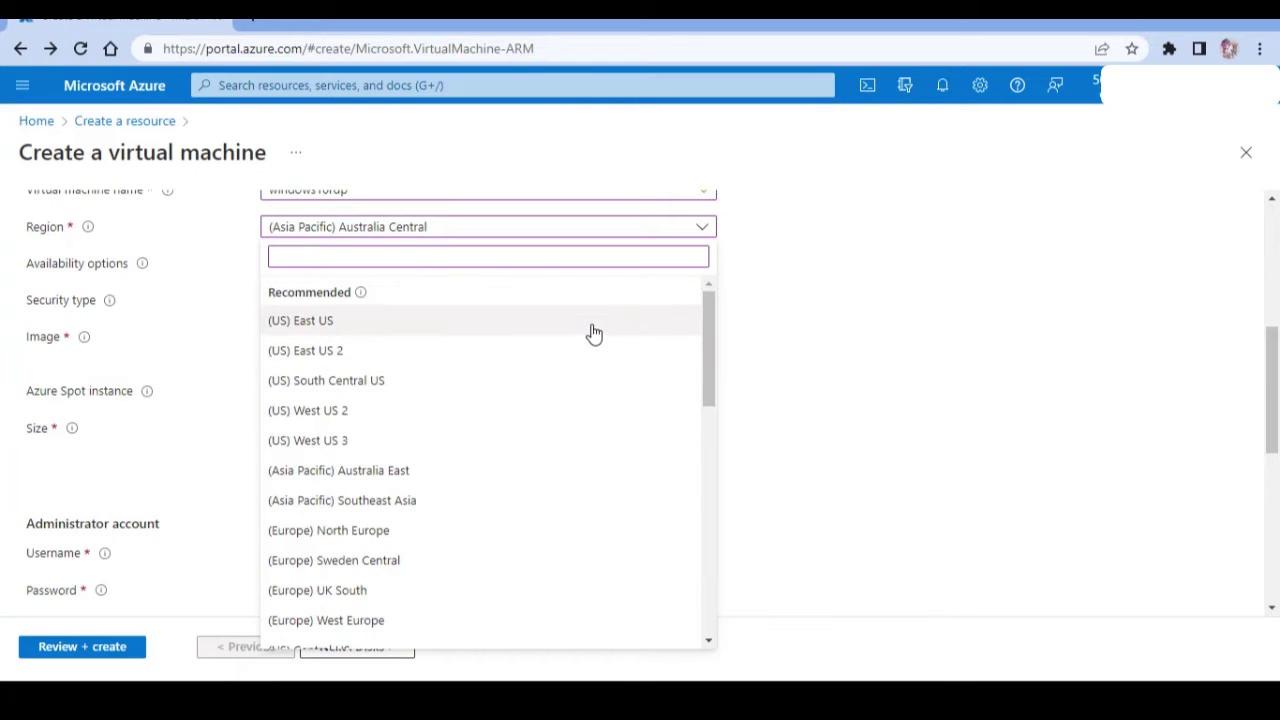
click(594, 333)
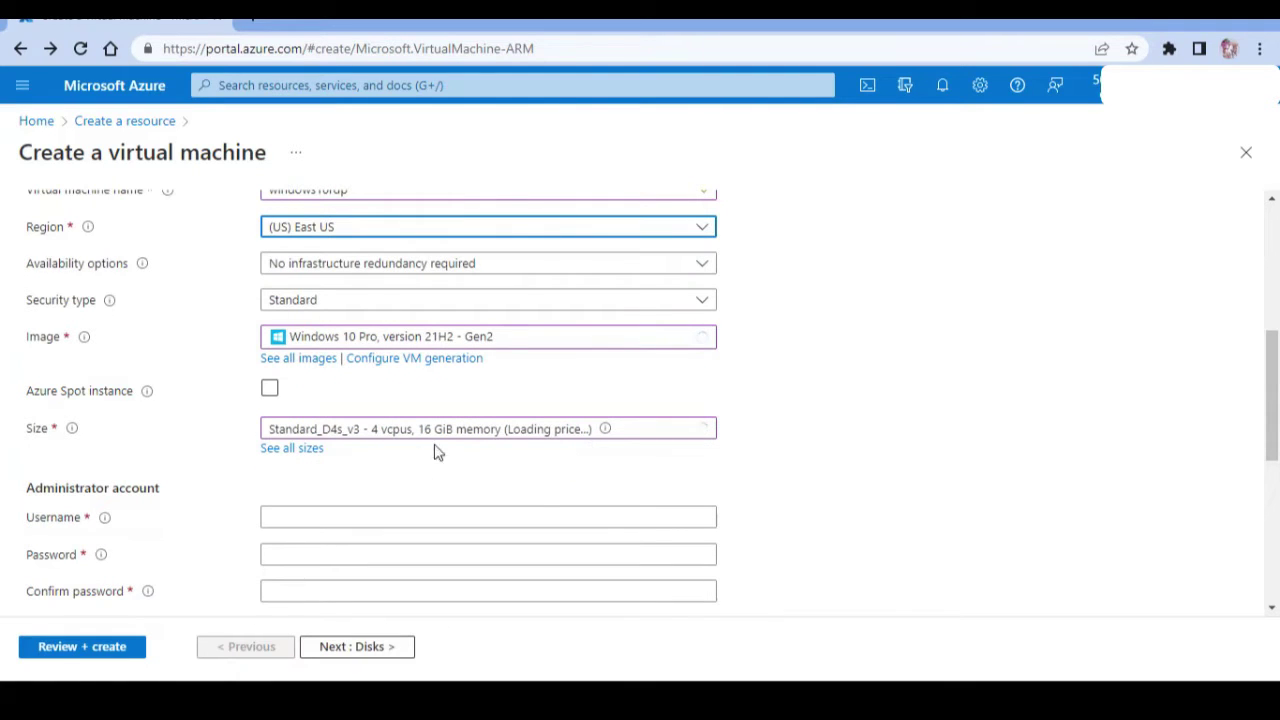
click(528, 432)
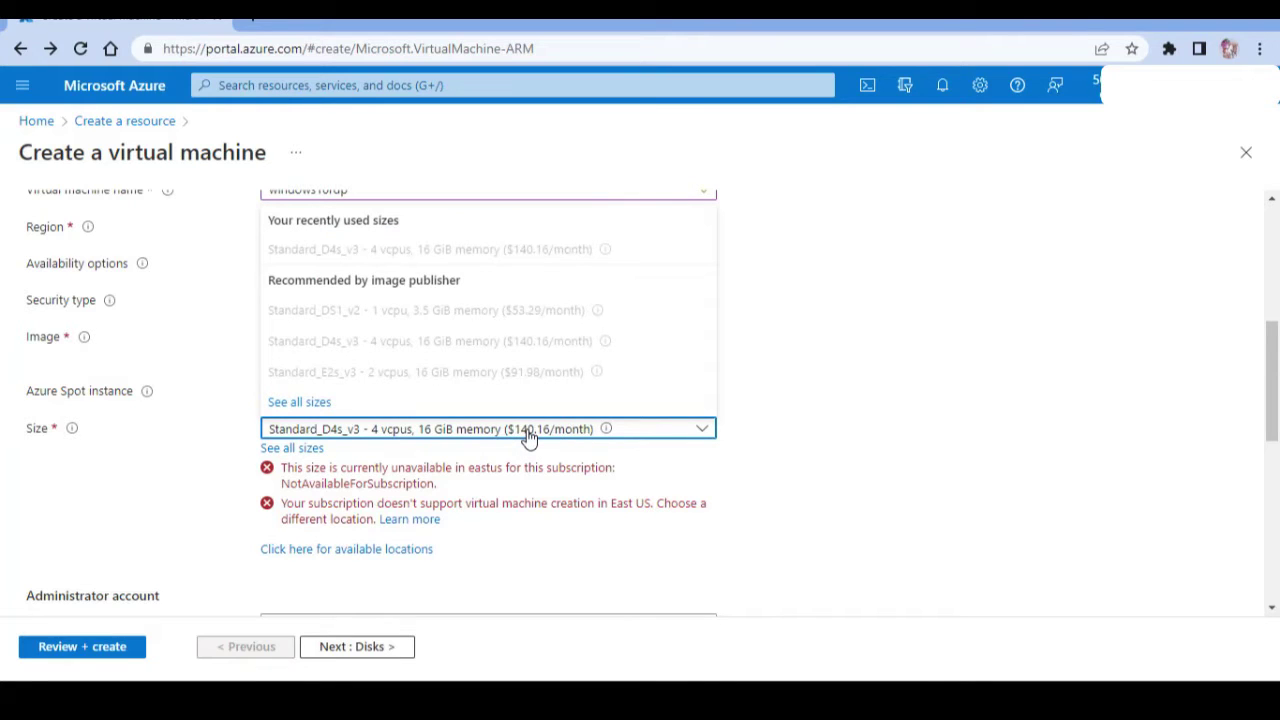
click(528, 432)
click(528, 432)
click(528, 432)
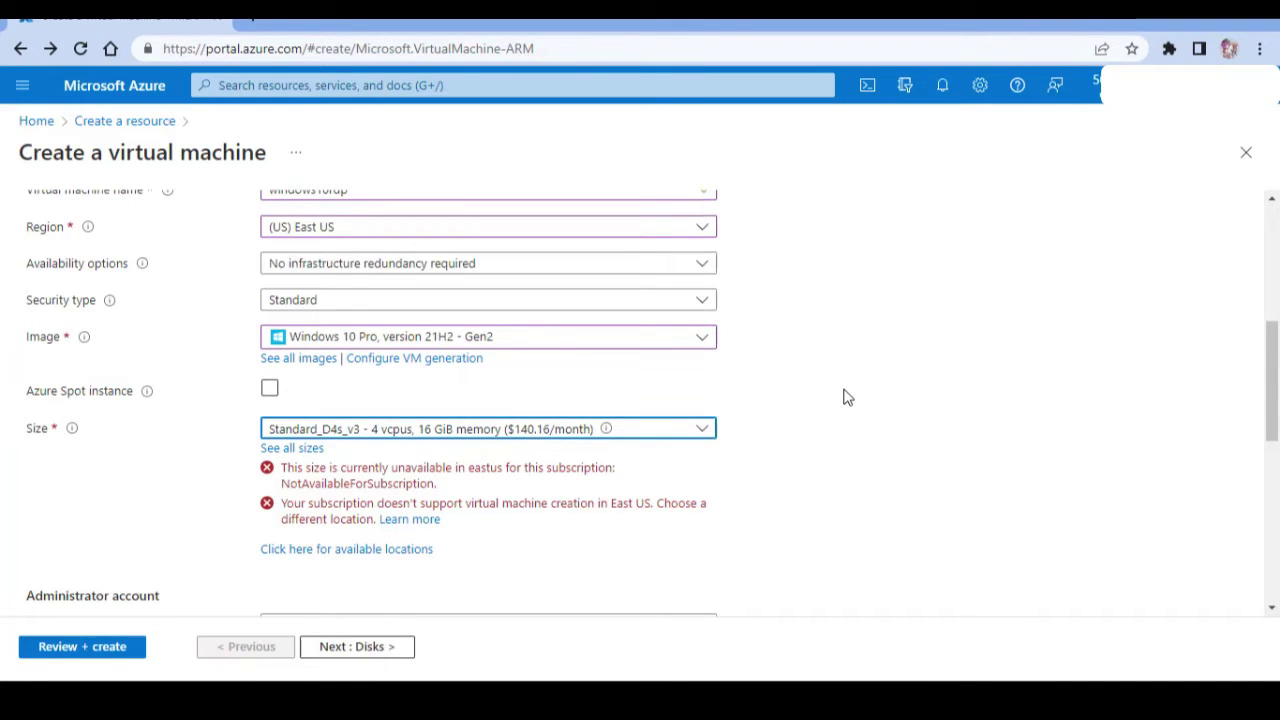
Try region (Asia Pacific) Korea South and check the VM size list.
click(697, 232)
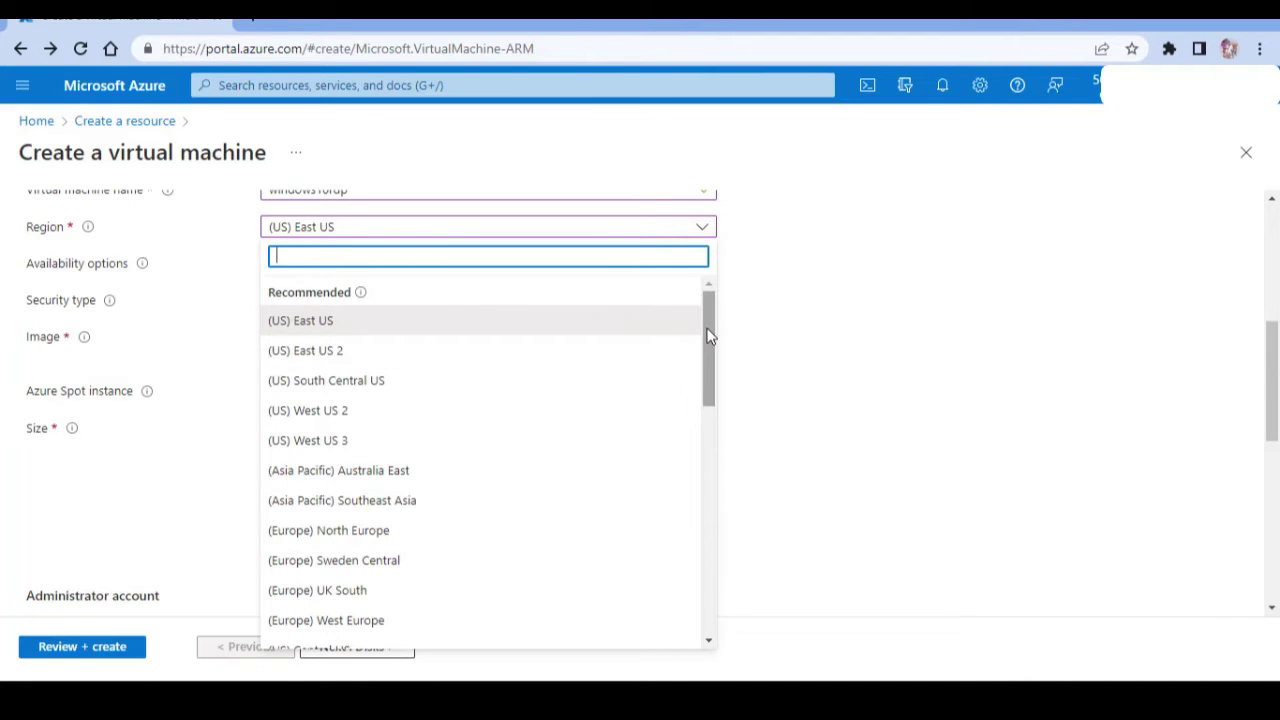
drag(712, 336, 691, 560)
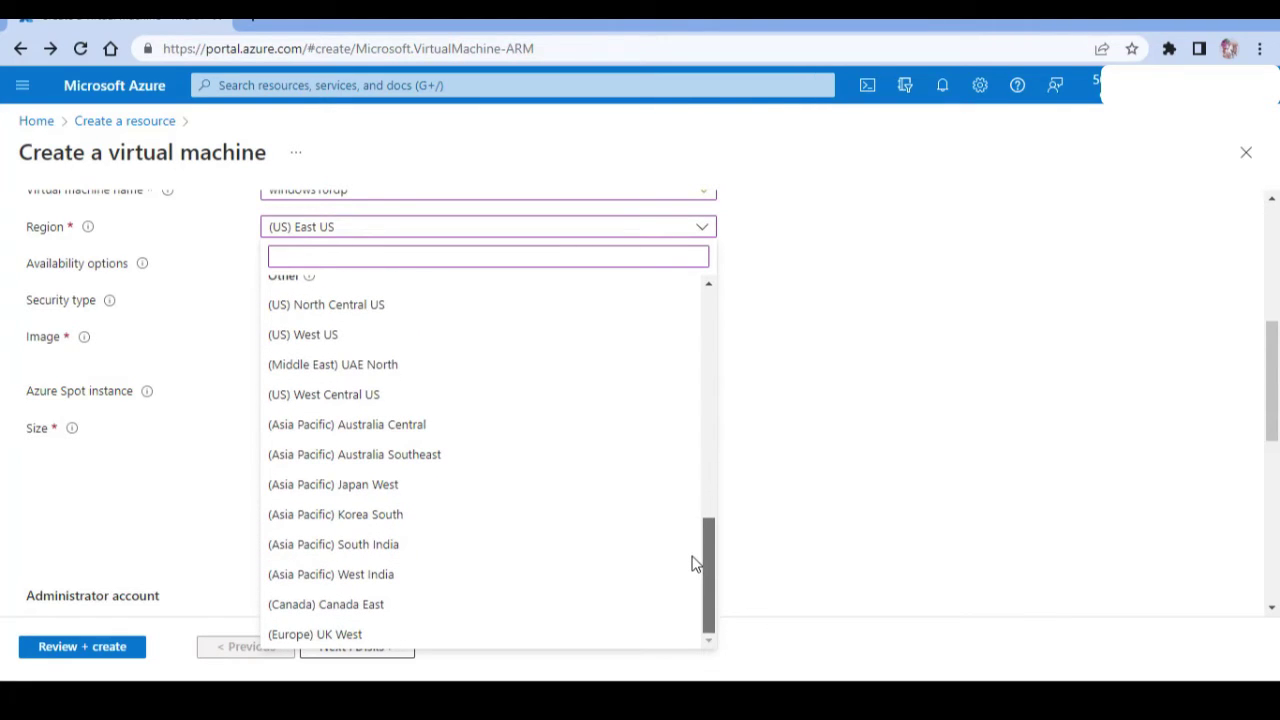
click(601, 516)
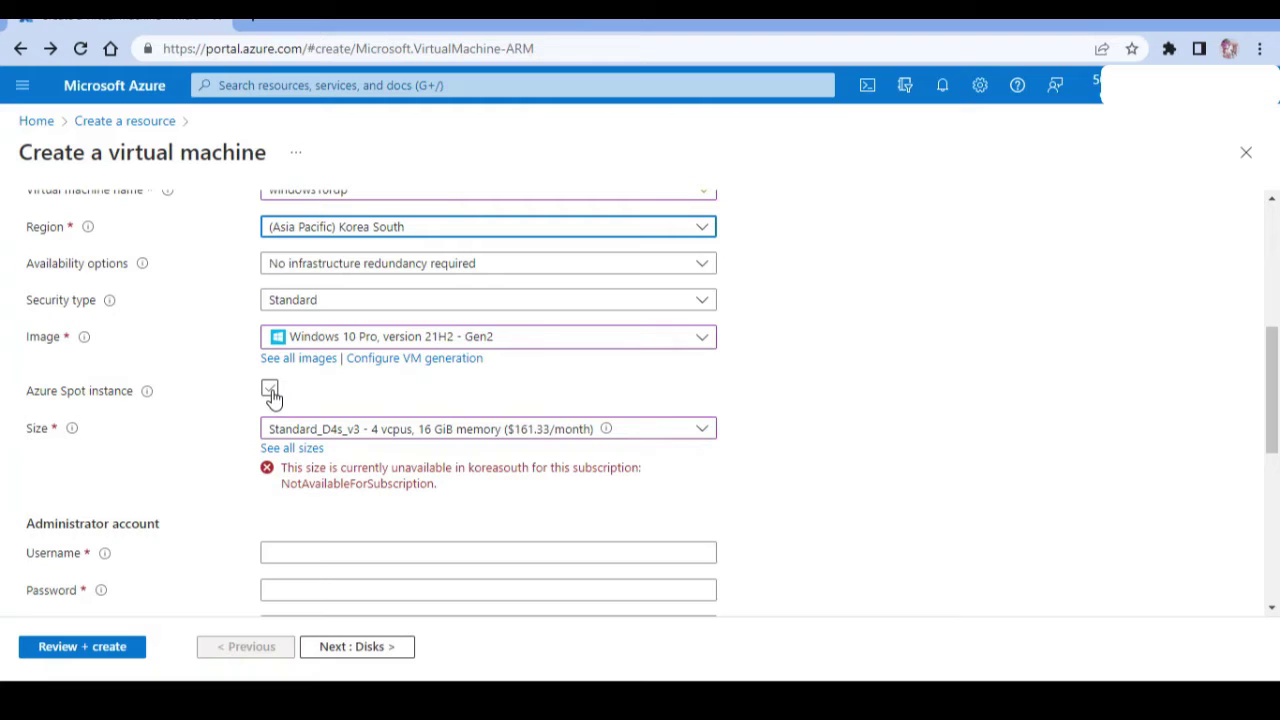
click(368, 437)
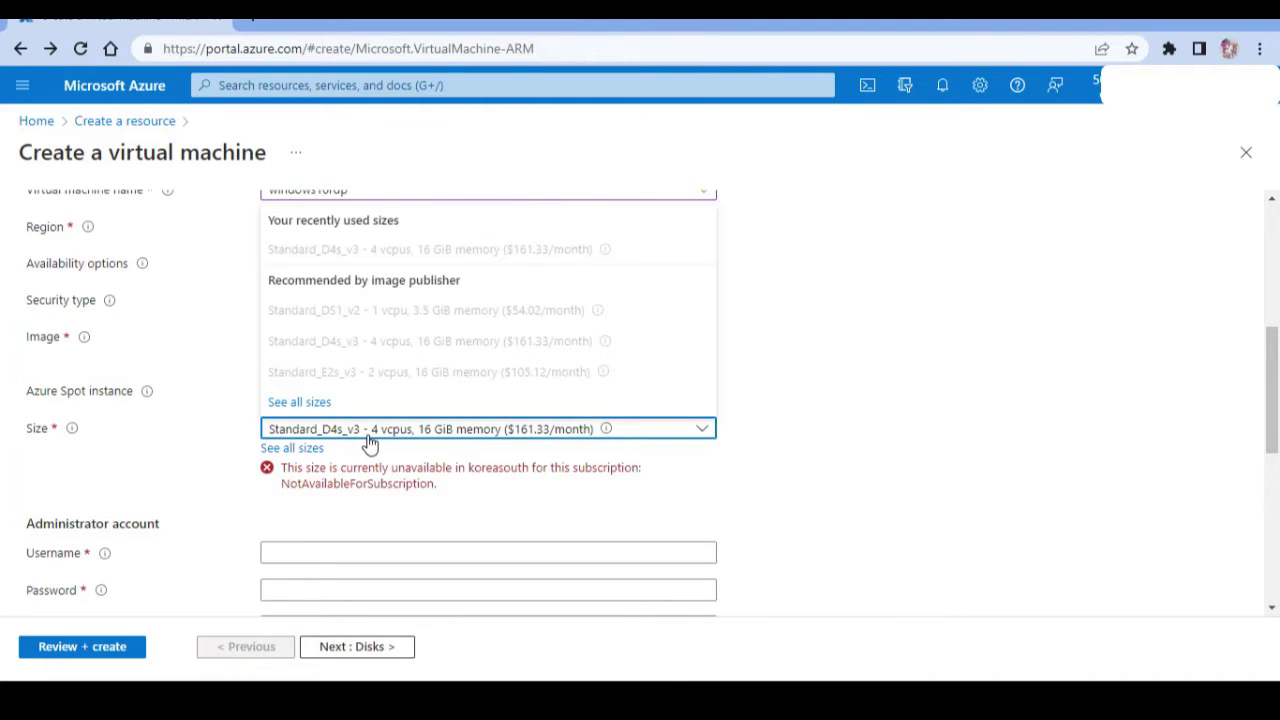
click(370, 440)
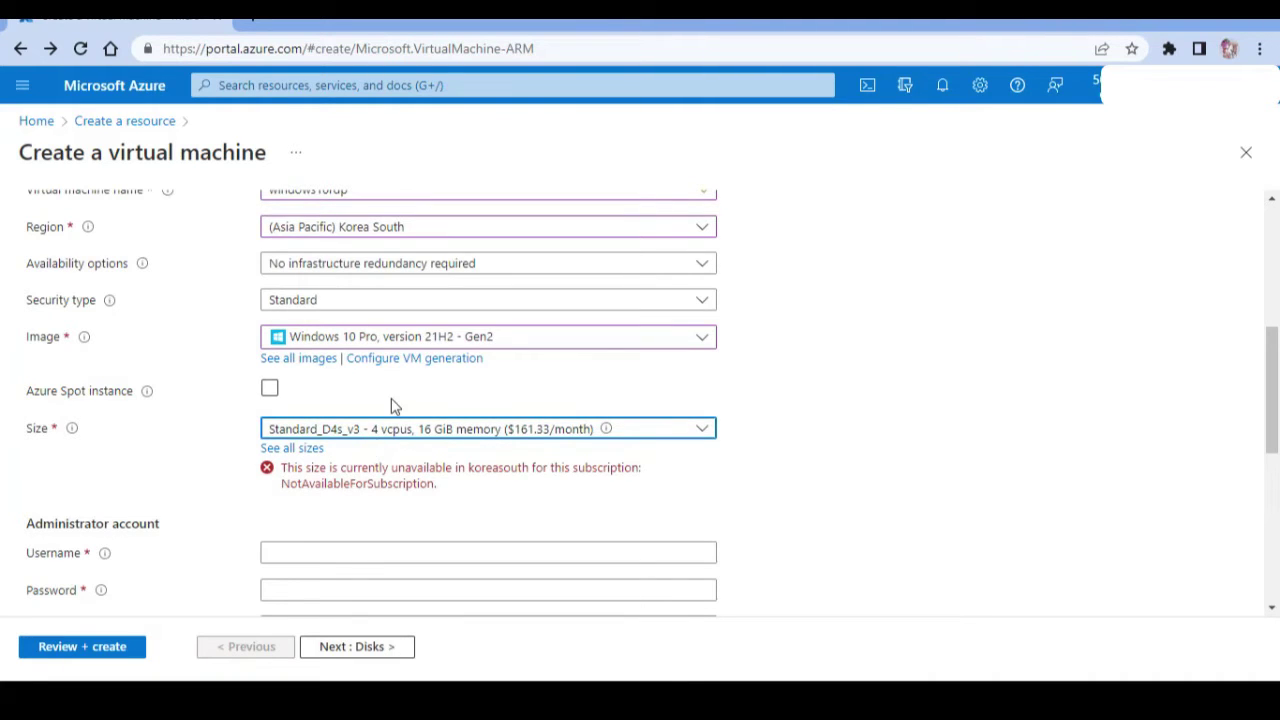
Set region (Asia Pacific) Korea Central and keep size Standard_D4s_v3 at $179.58/month.
click(477, 236)
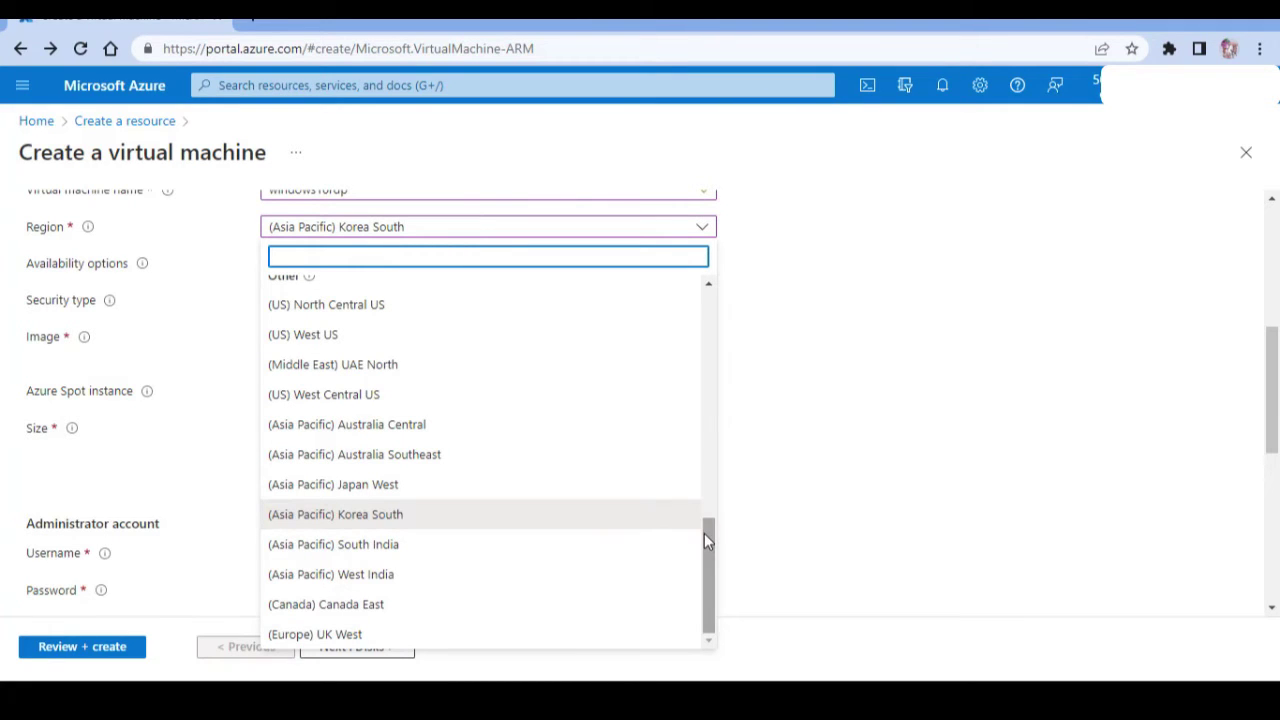
drag(704, 541, 722, 438)
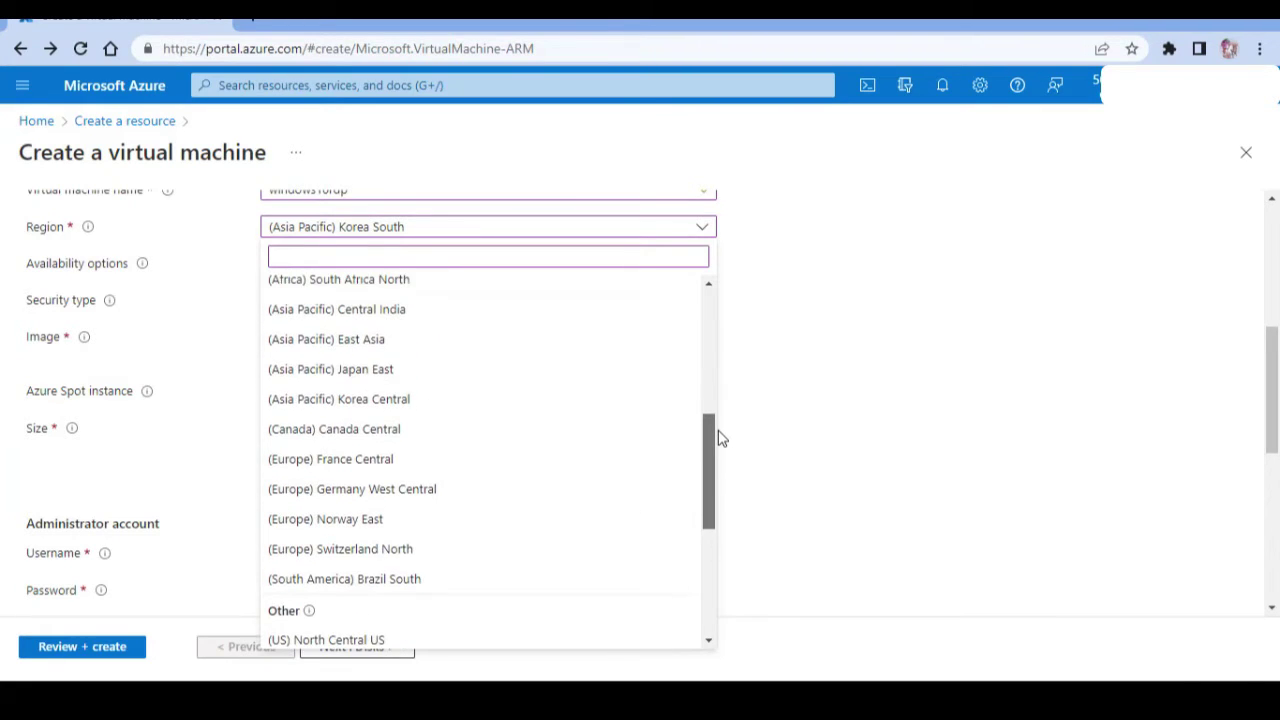
click(660, 412)
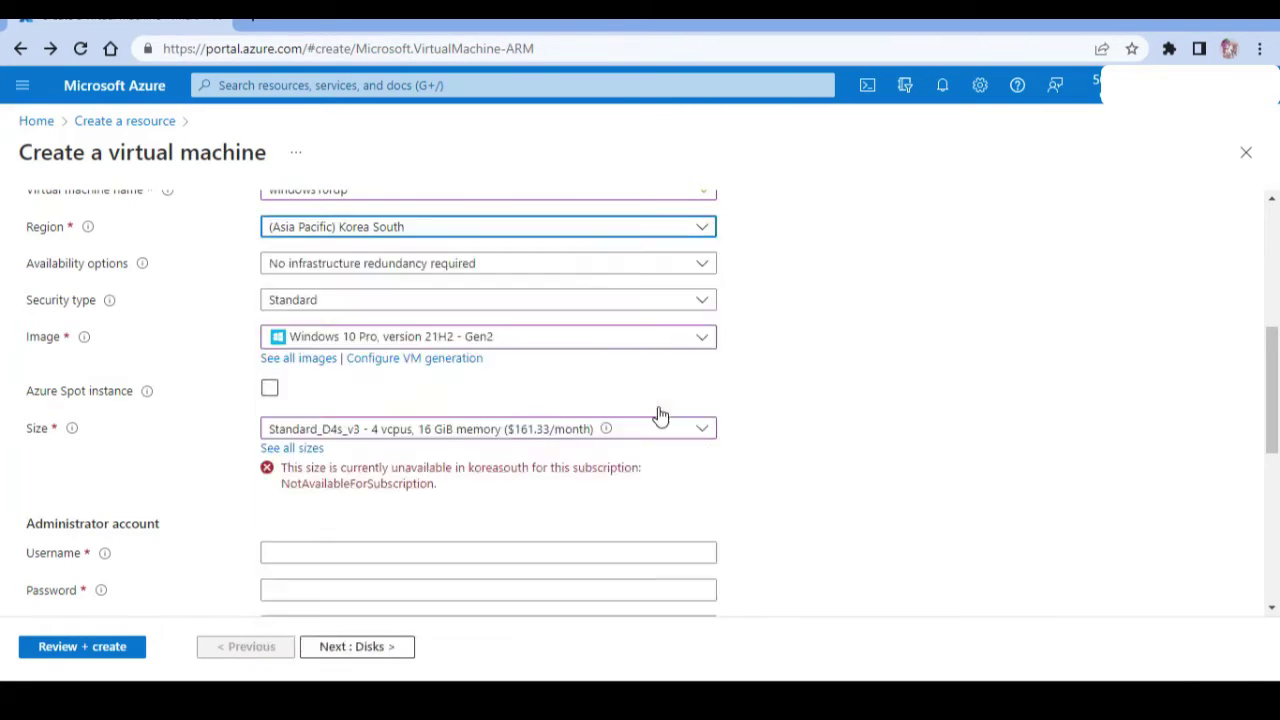
click(600, 430)
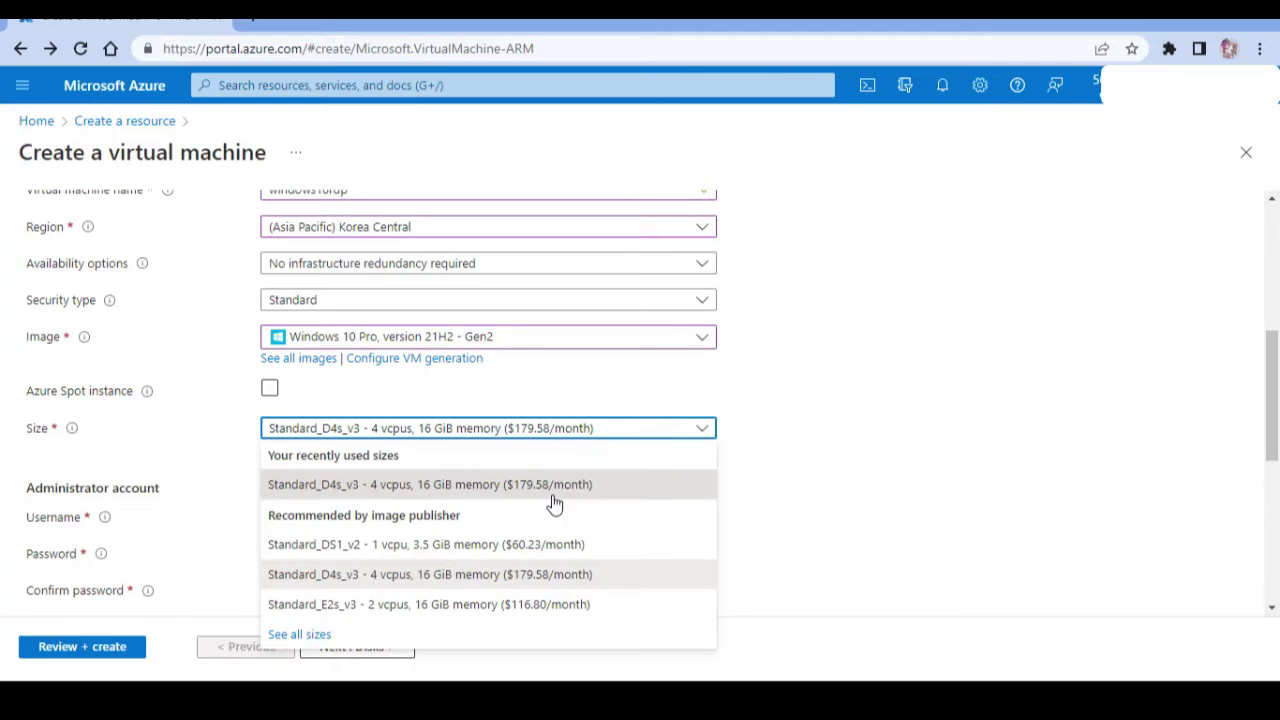
click(540, 584)
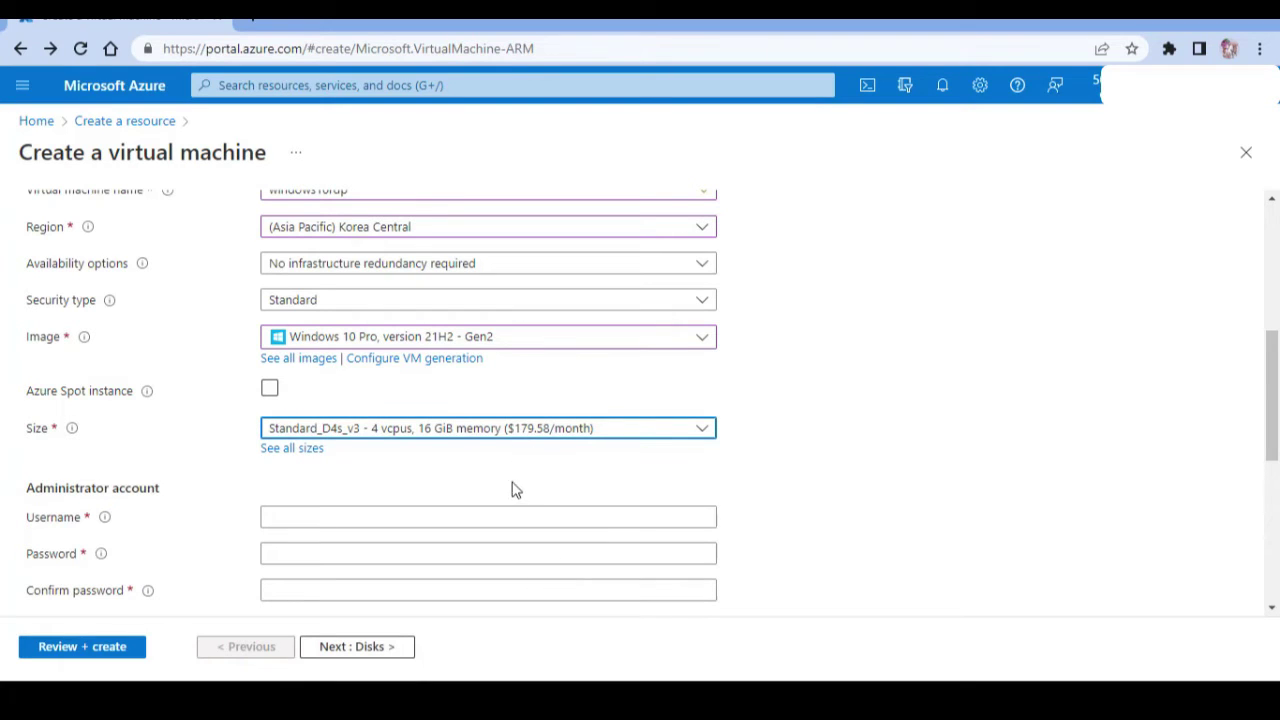
click(543, 521)
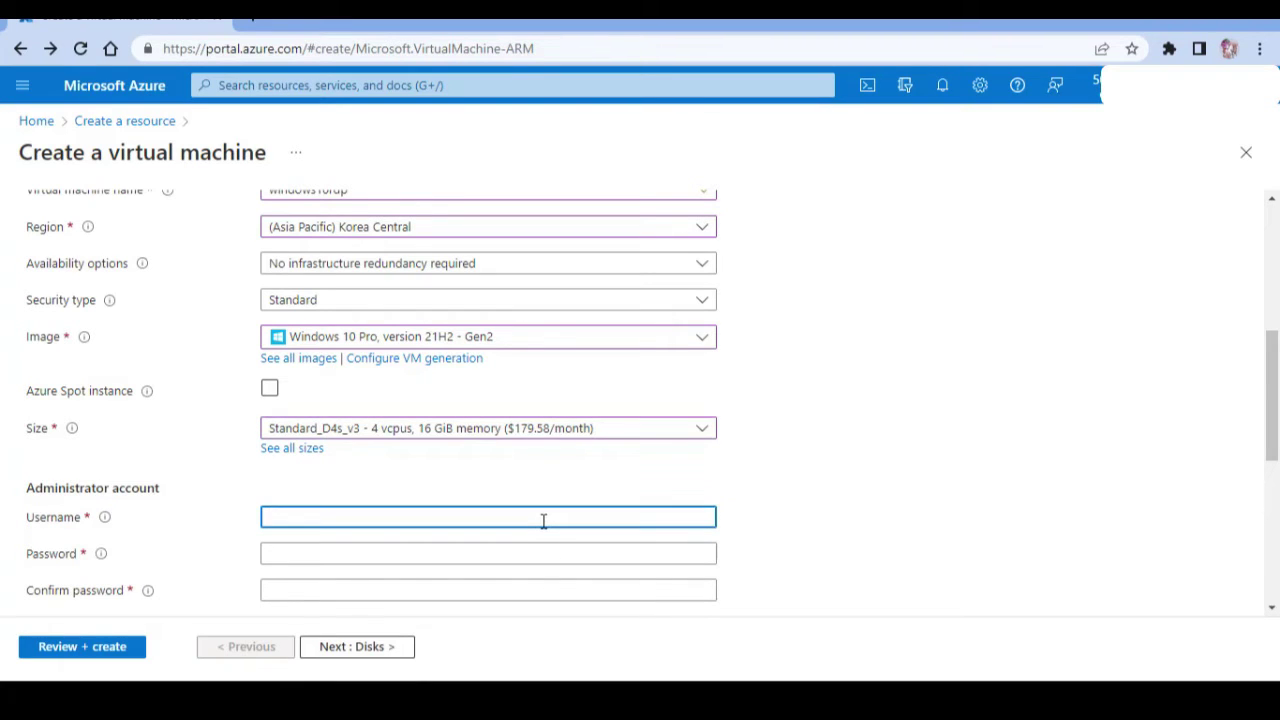
Fill in the administrator username, password and password confirmation.
text(wi)
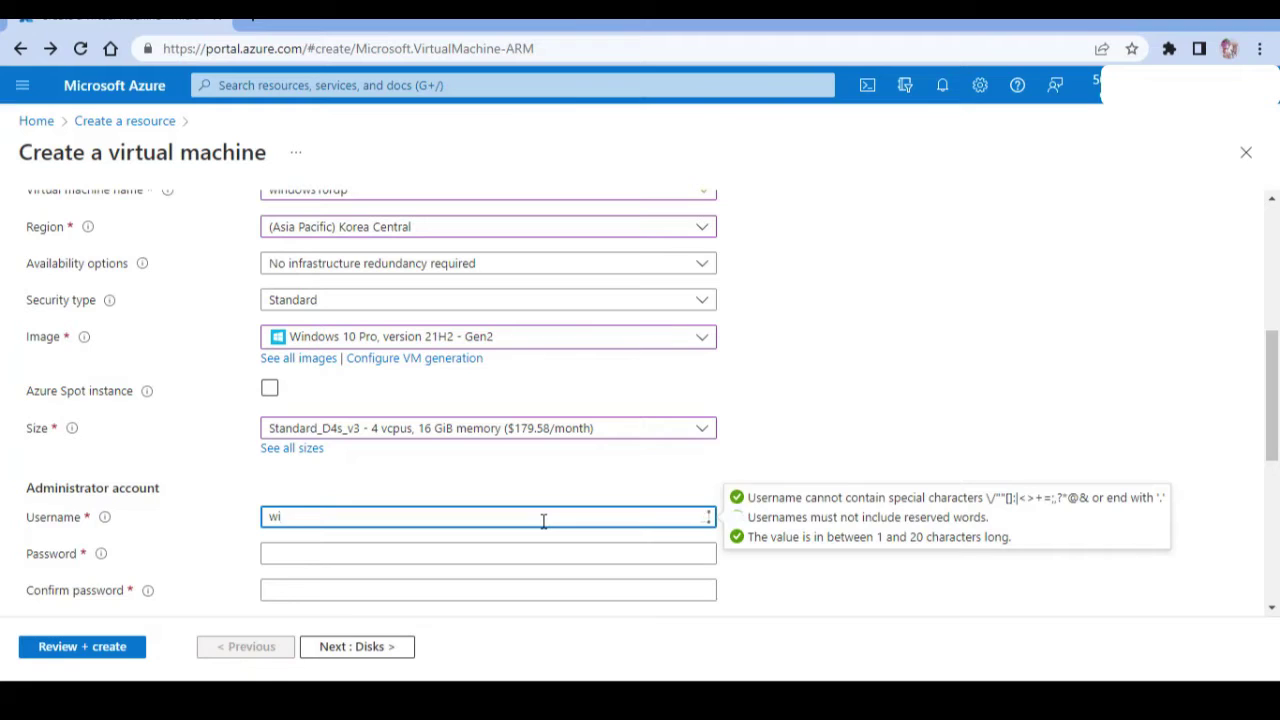
text(n10rdp)
key(Tab)
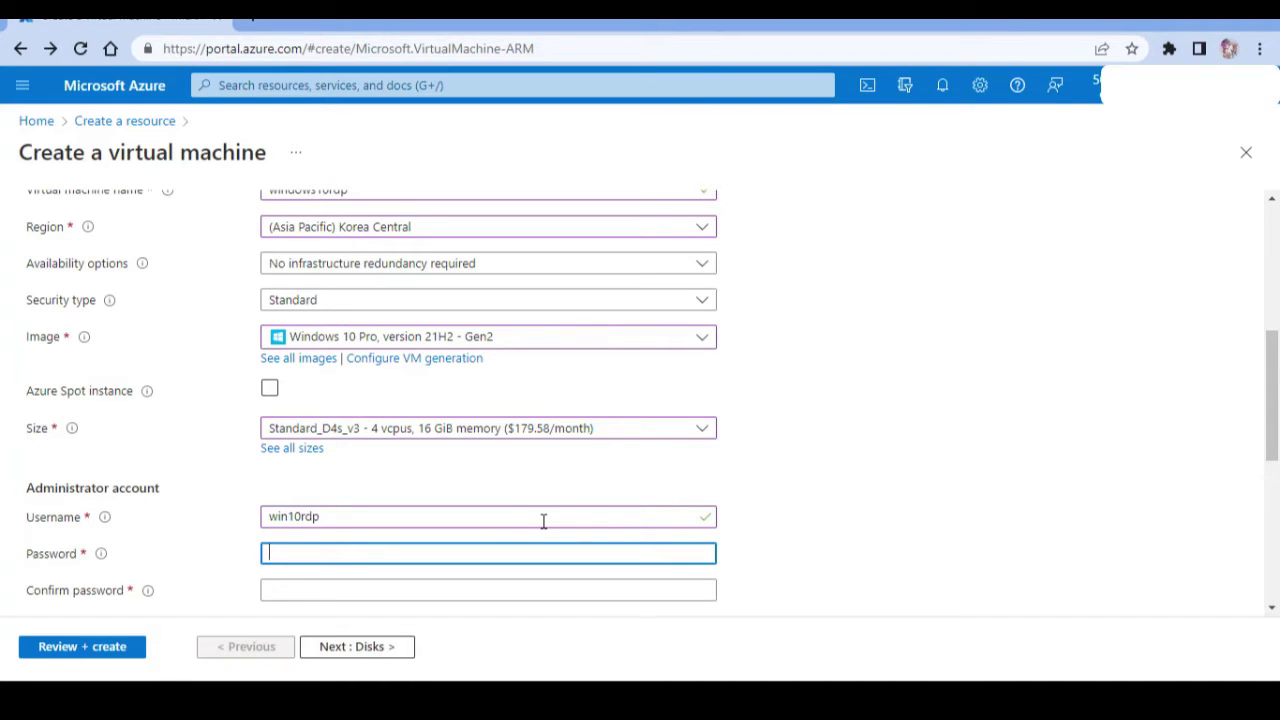
text(••)
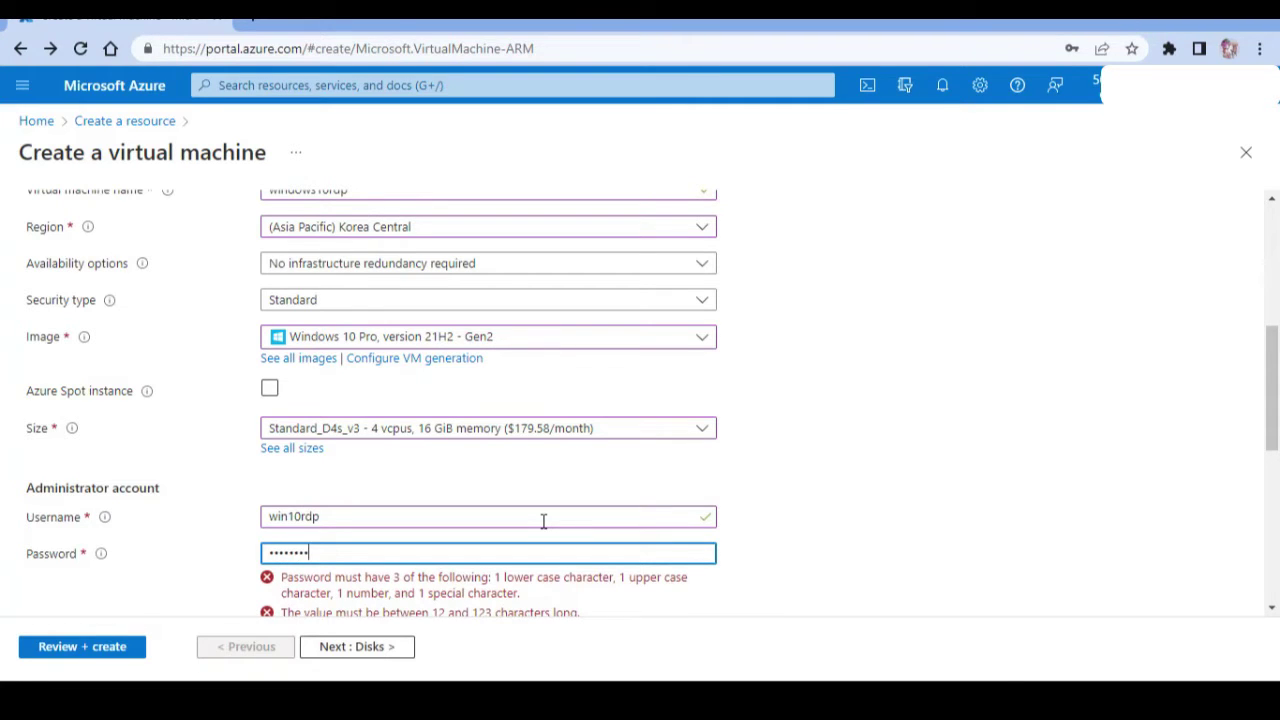
text(@)
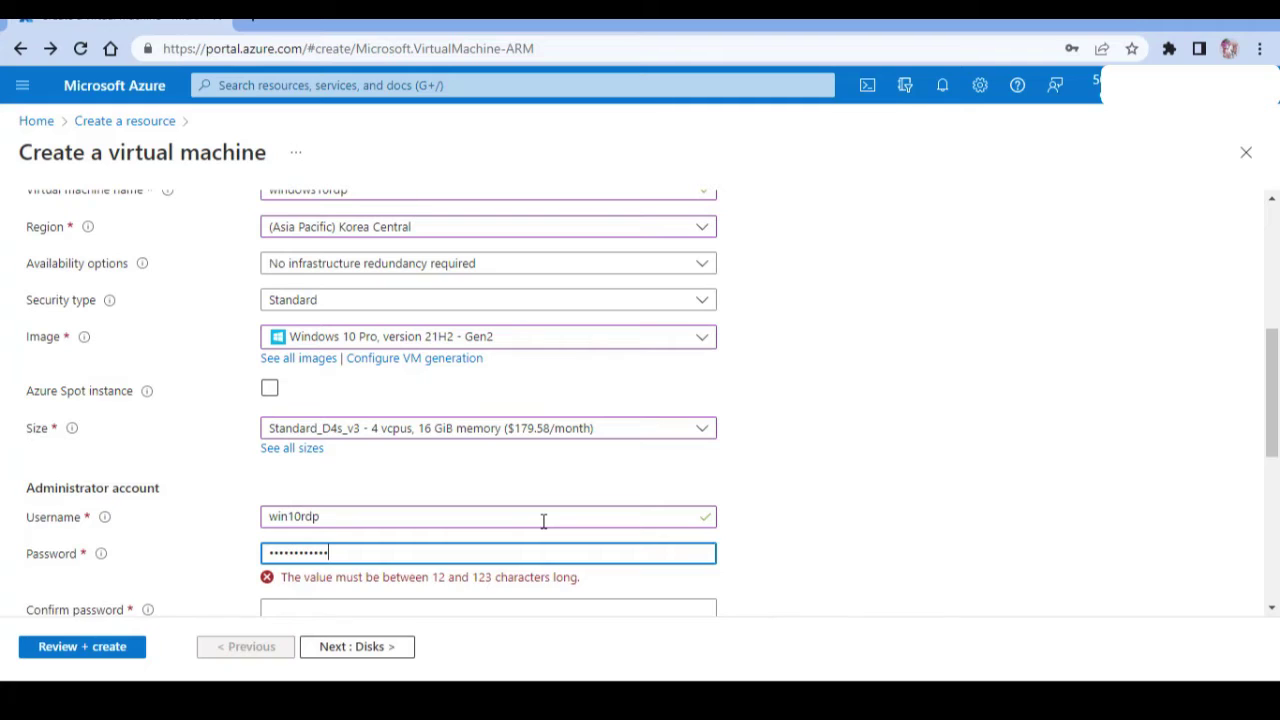
key(Tab)
text(••)
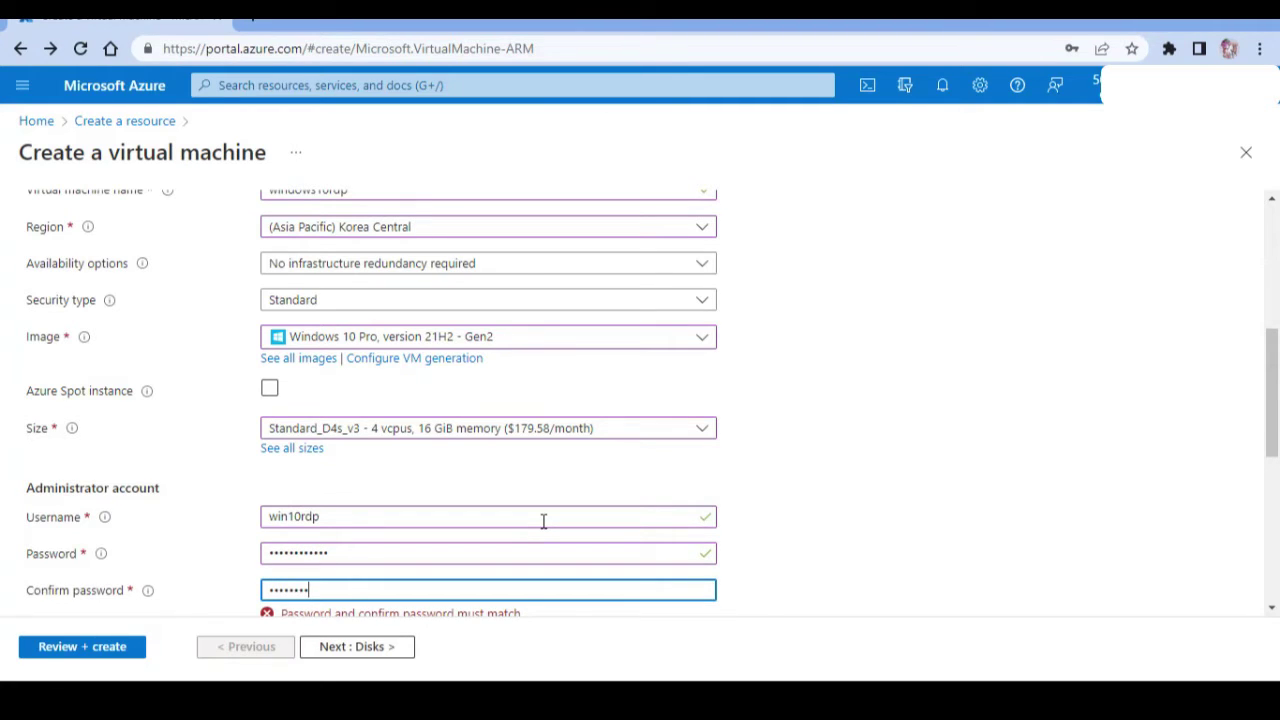
key(BackSpace)
key(BackSpace)
text(••••••••)
Confirm the eligible Windows 10 licence and continue to the Disks tab.
drag(1275, 345, 1275, 495)
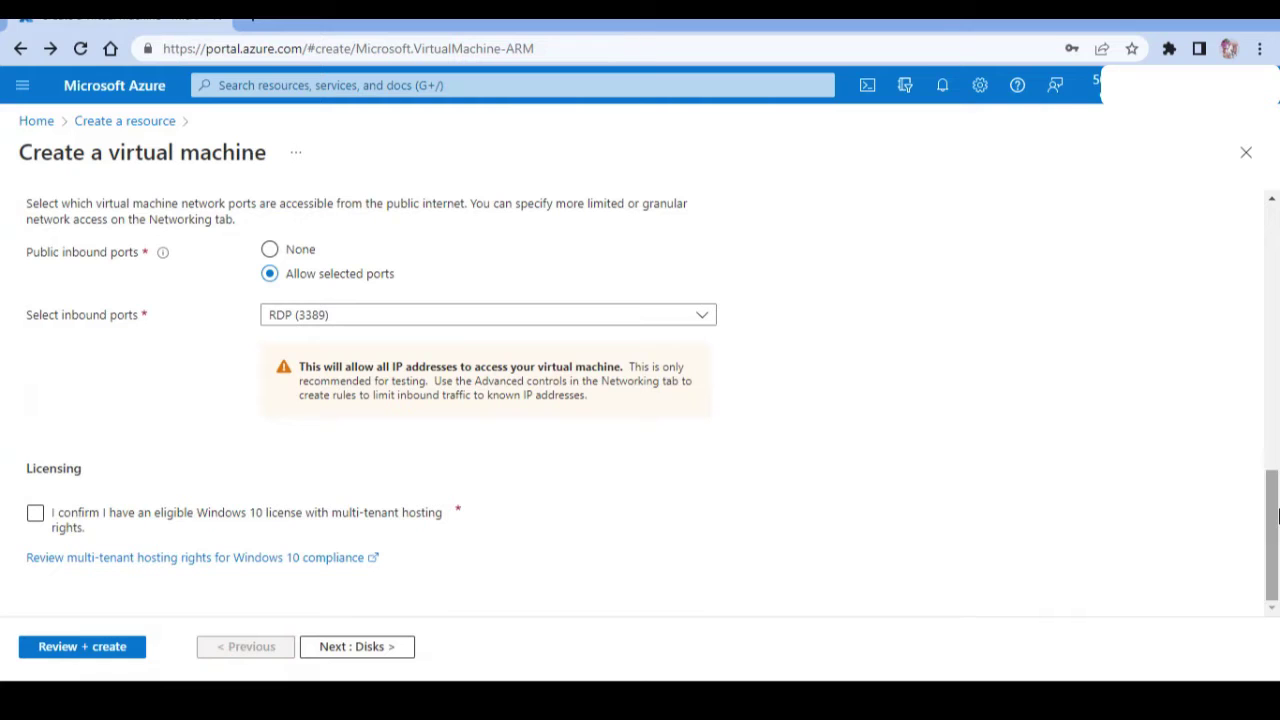
click(35, 517)
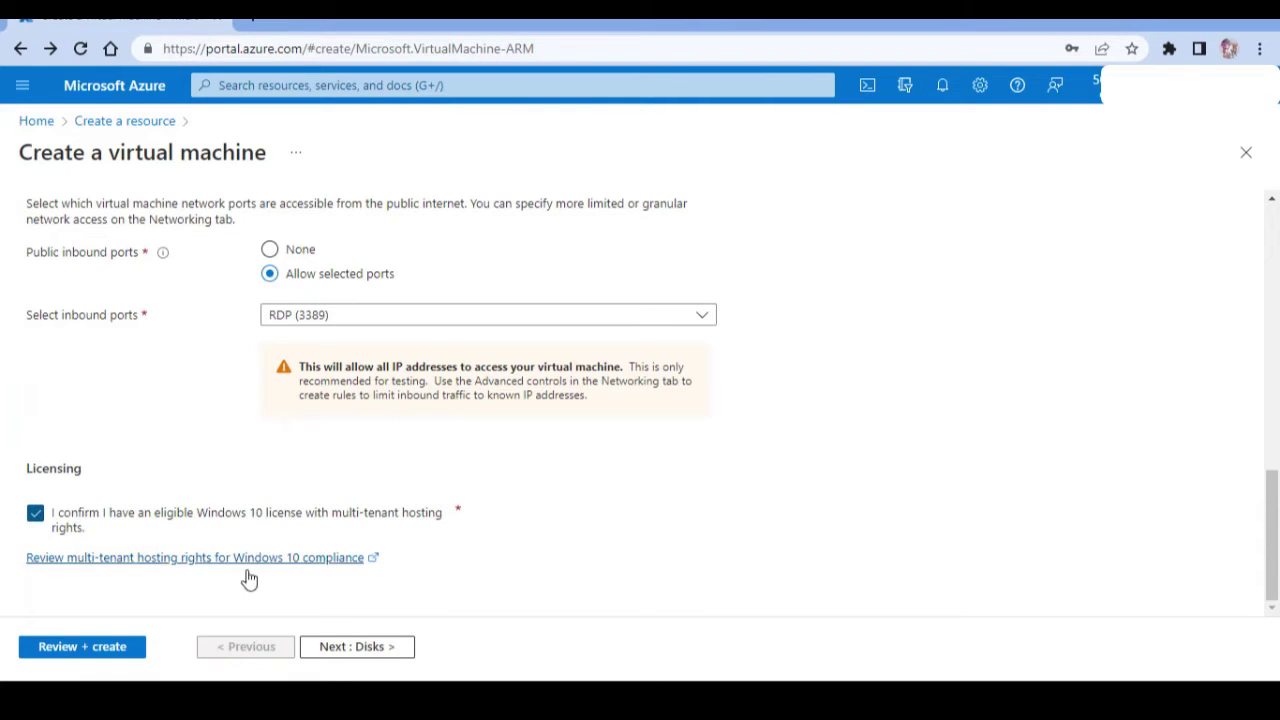
click(351, 647)
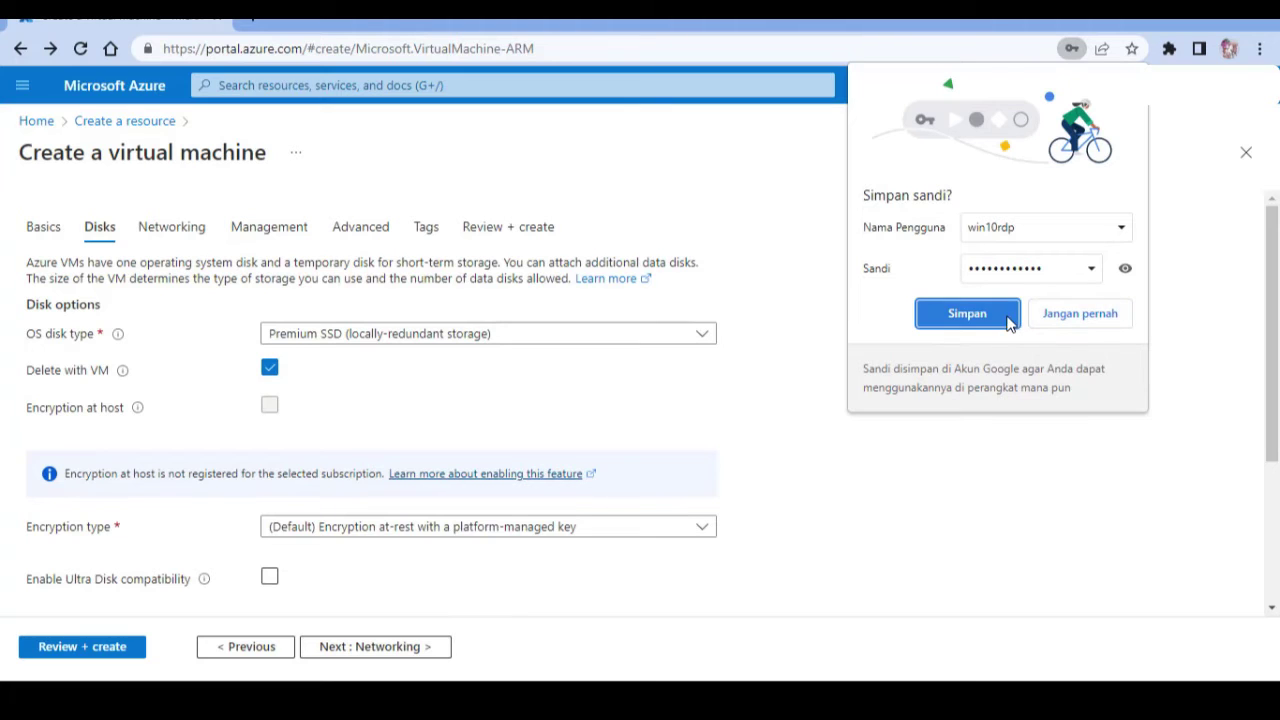
Decline saving the password, expand the advanced disk options, and proceed to Networking.
click(1068, 316)
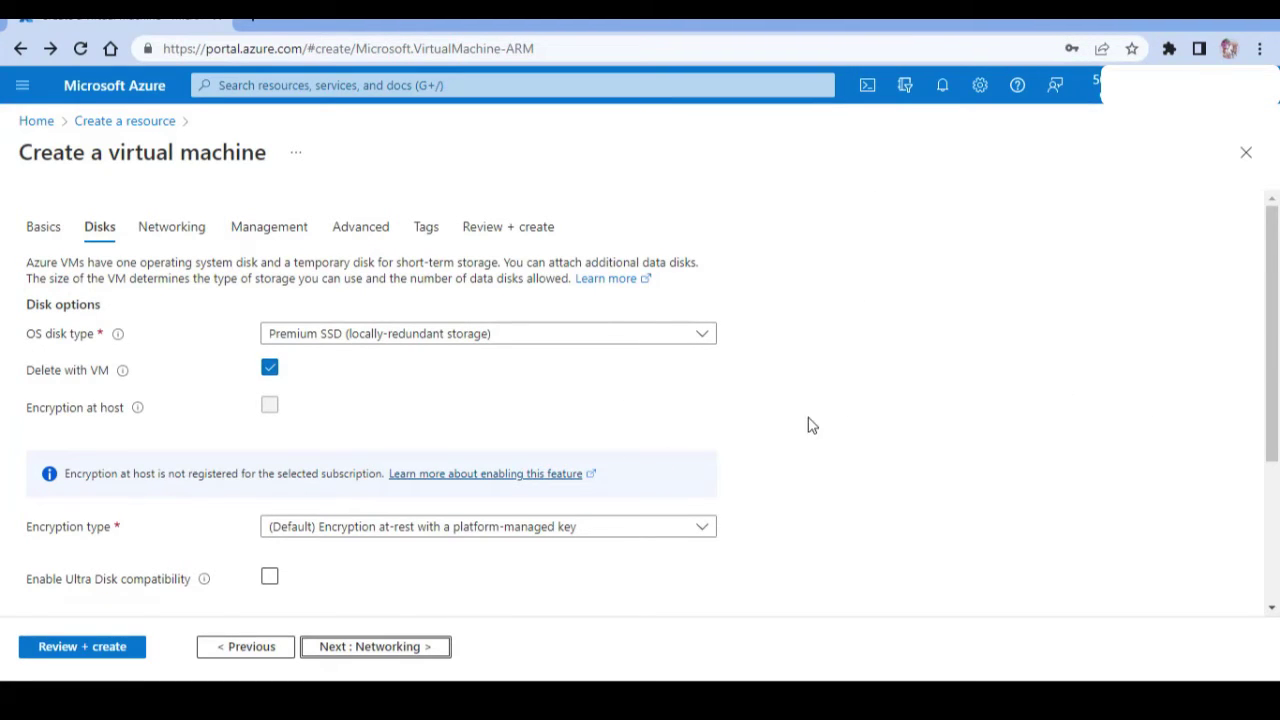
drag(1275, 300, 1277, 516)
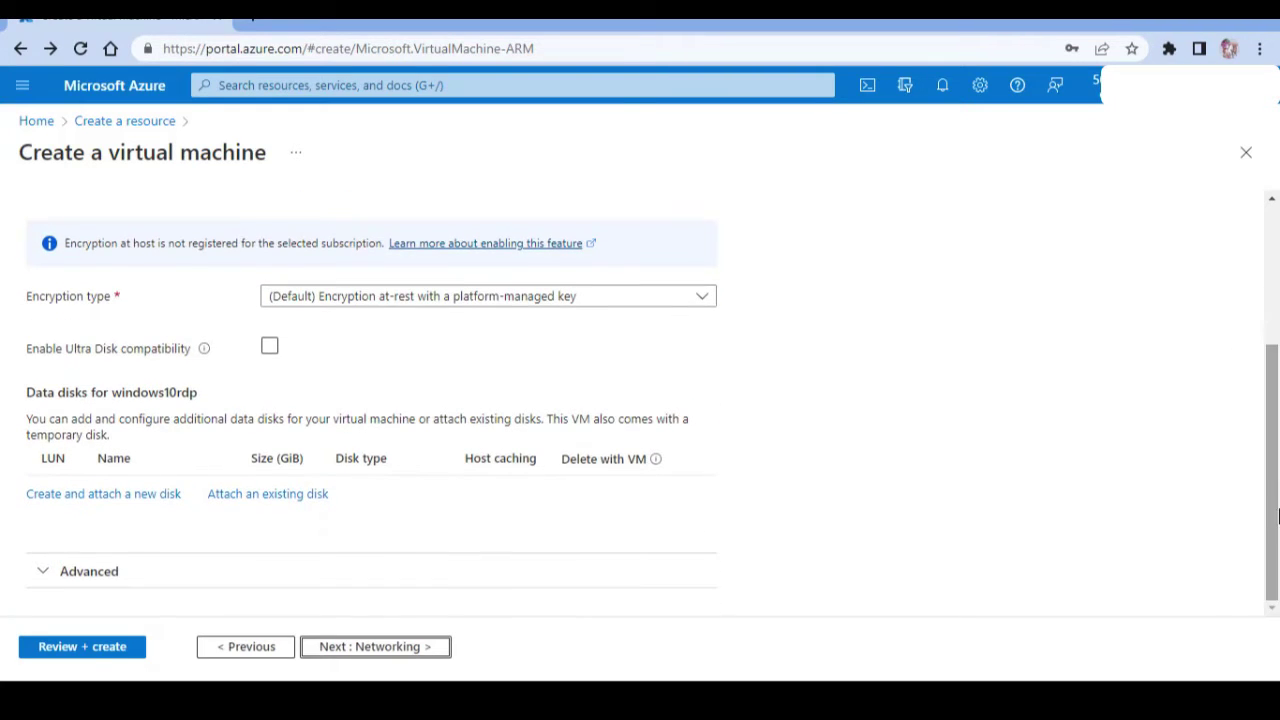
drag(1276, 429, 1274, 498)
click(123, 583)
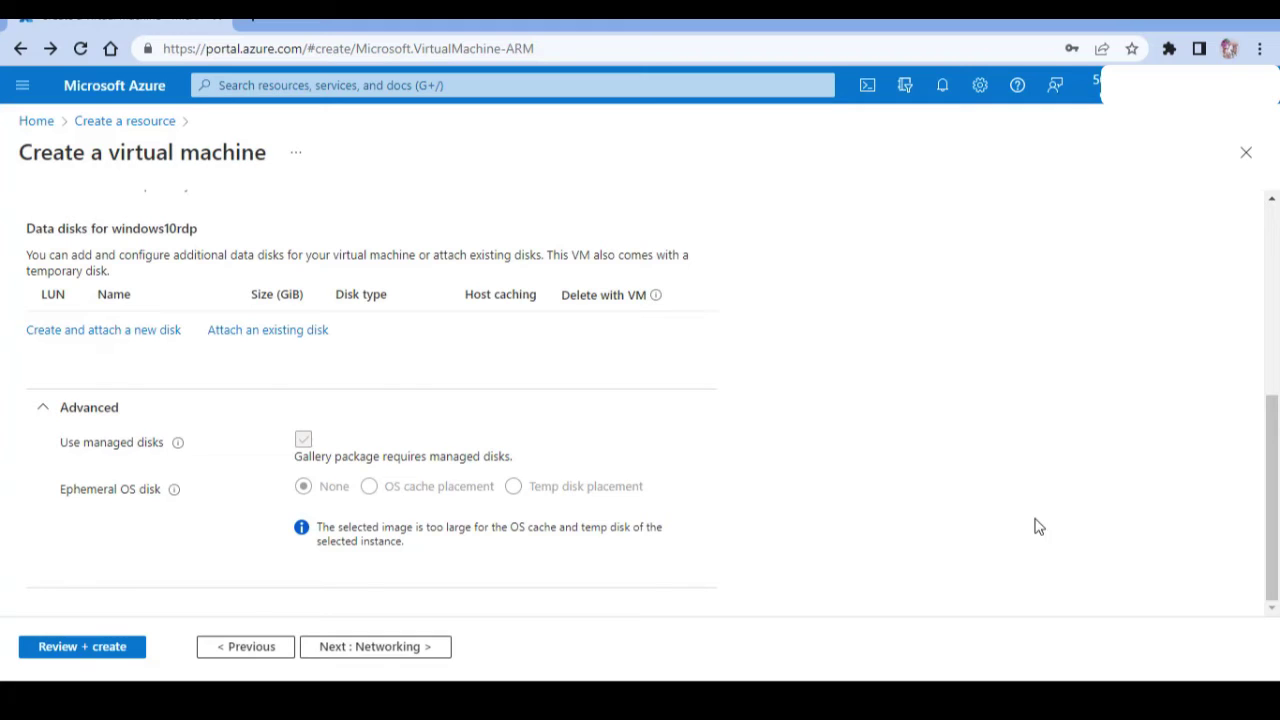
click(376, 650)
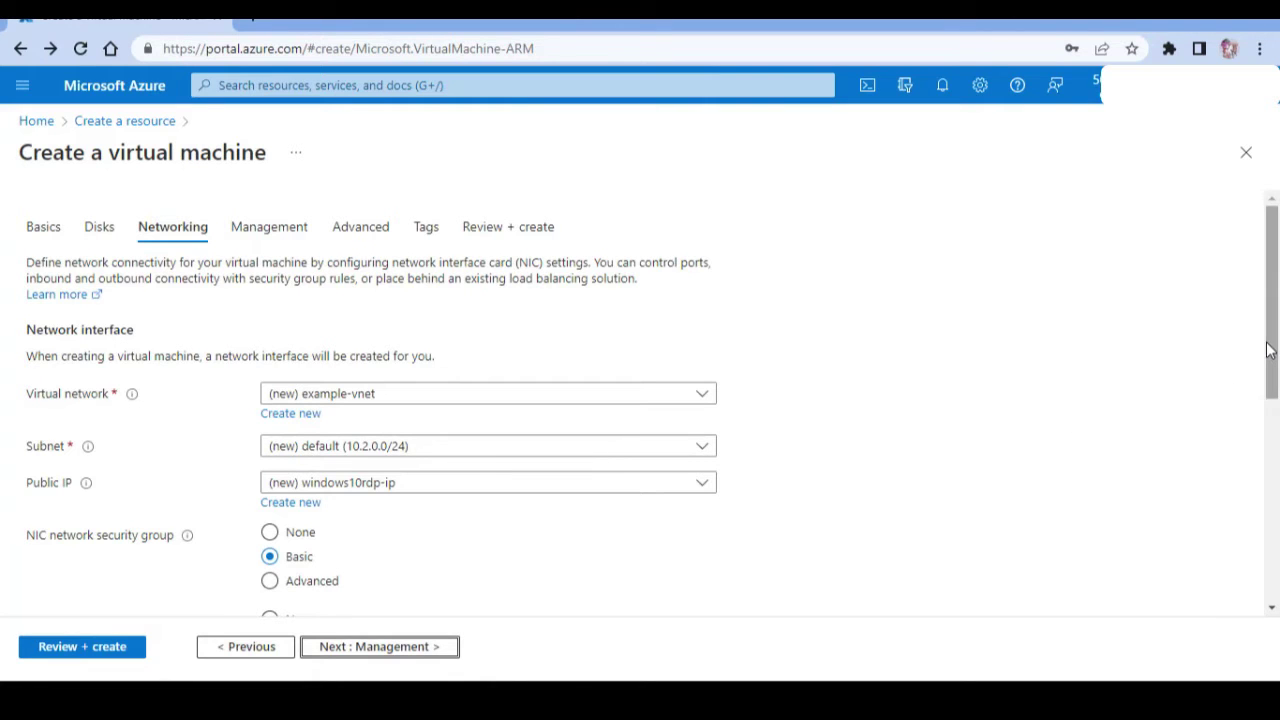
On the Management tab, set patch orchestration to Manual updates.
drag(1272, 340, 1275, 545)
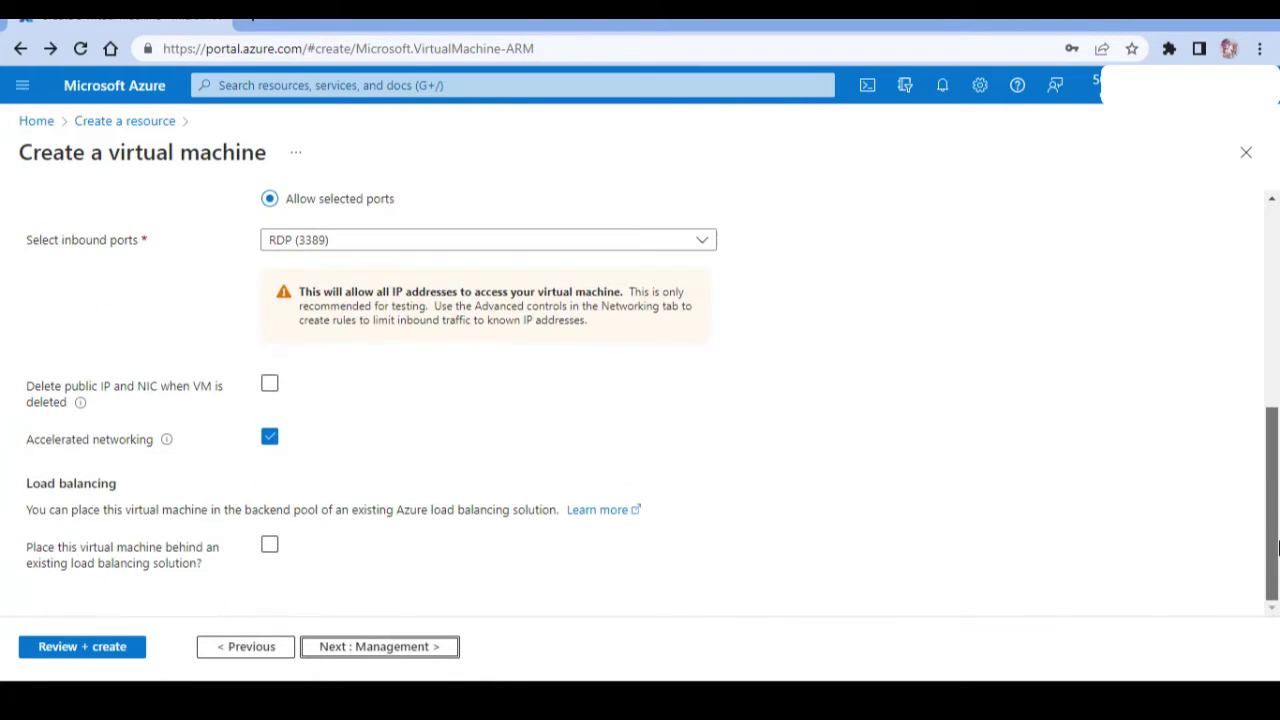
click(394, 647)
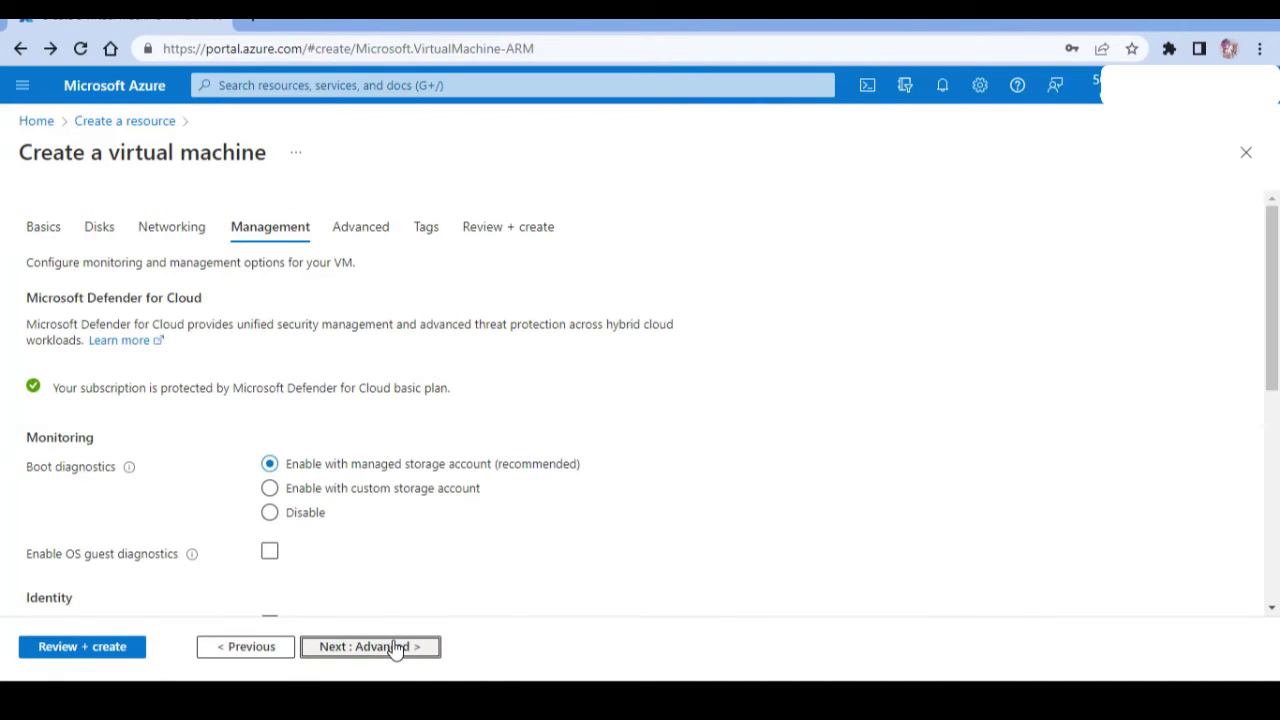
drag(1272, 248, 1277, 458)
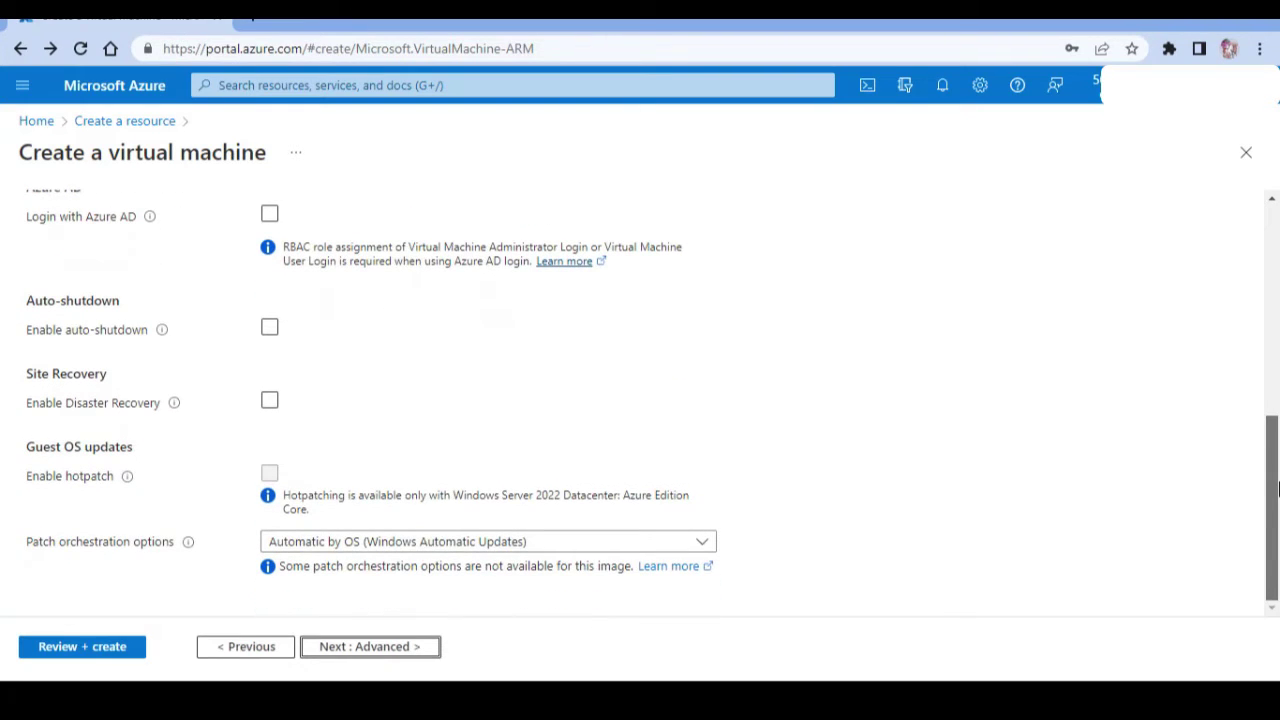
click(580, 547)
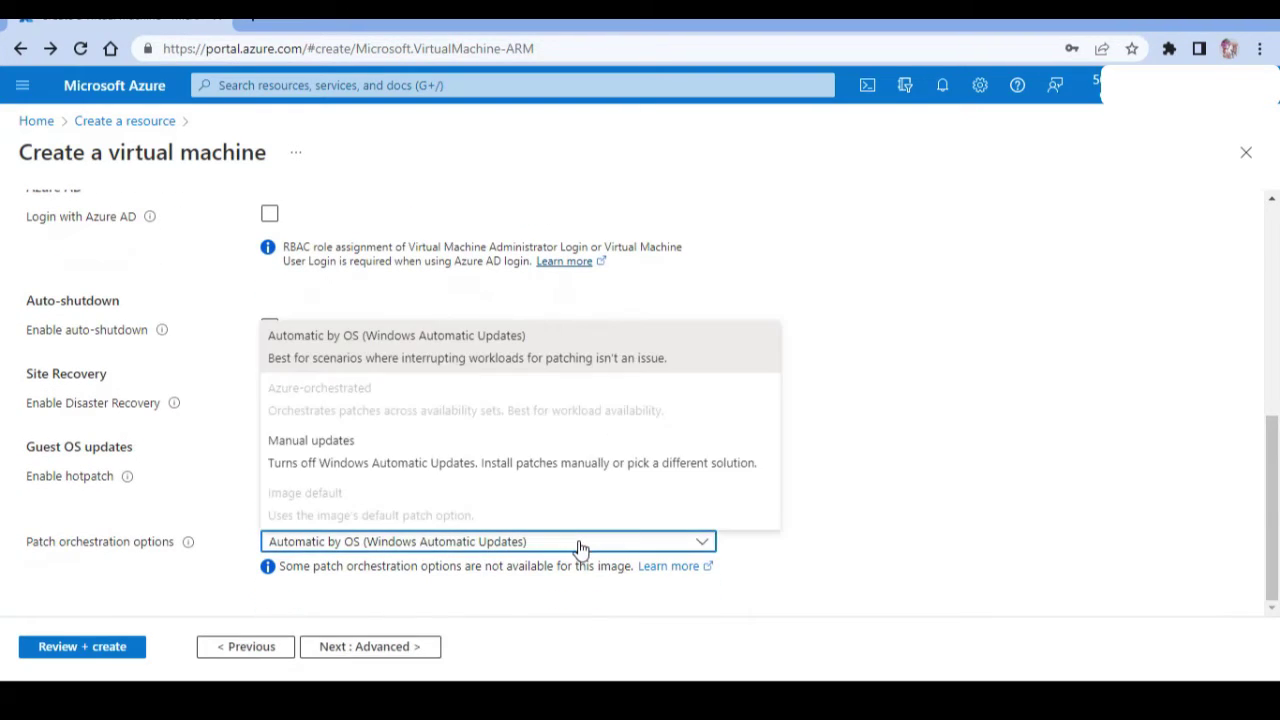
click(567, 443)
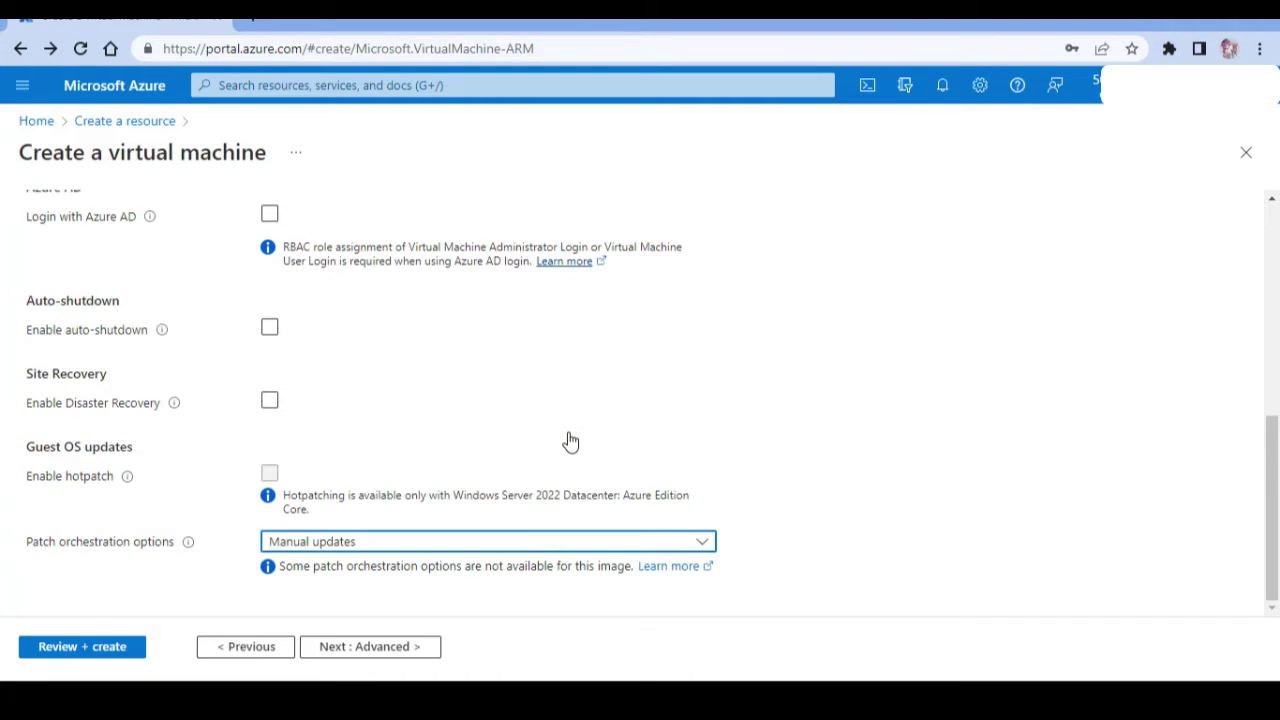
click(387, 705)
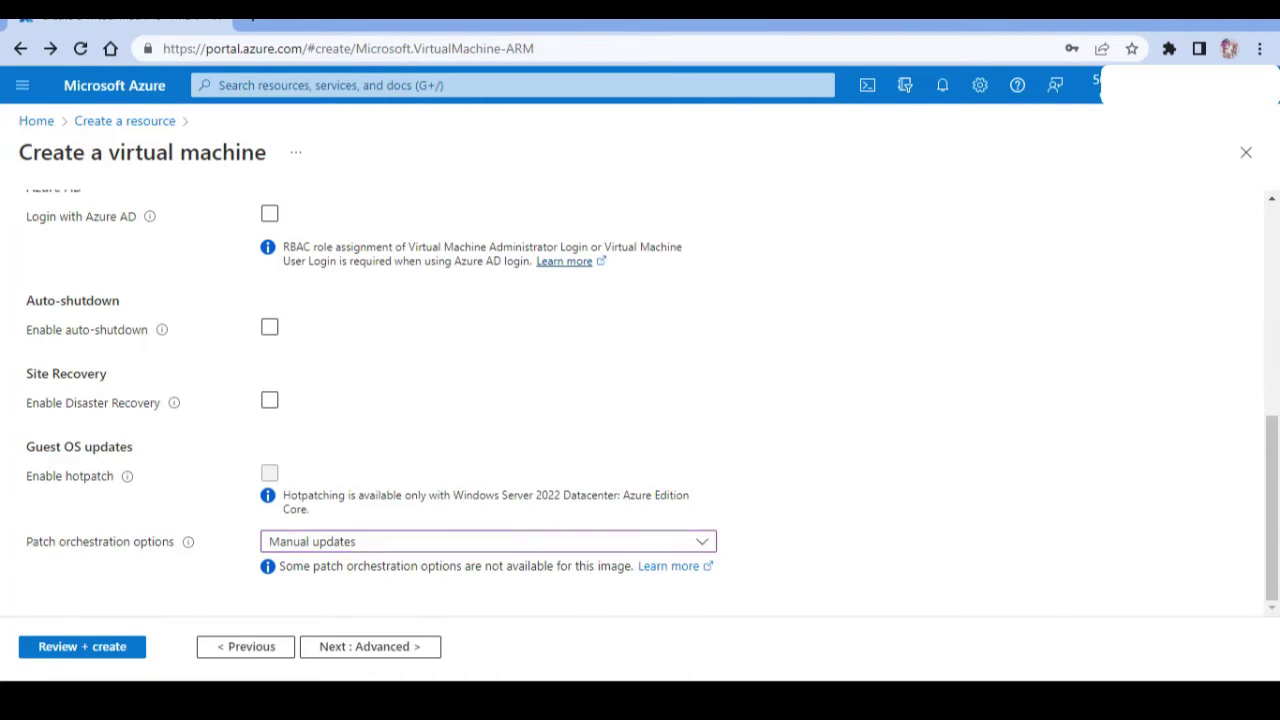
Add a note 'windows update dibuat manual' on a new line below 'pilih create'.
click(555, 459)
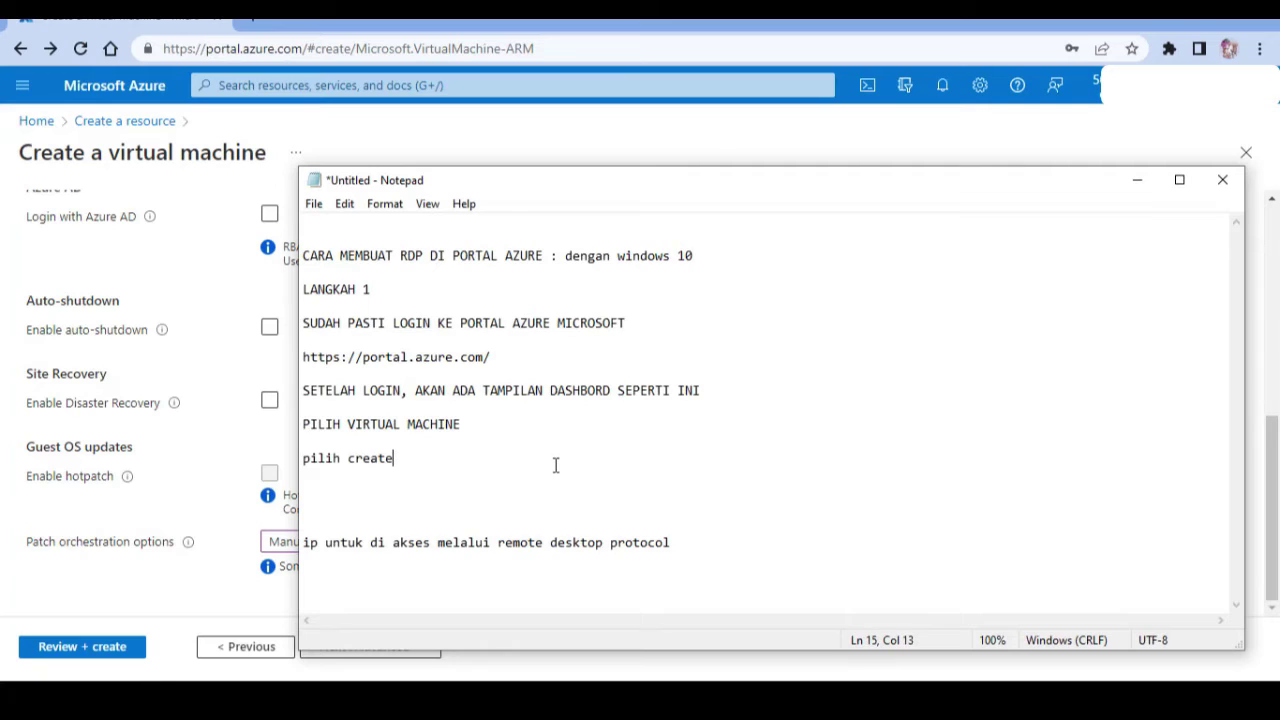
key(Return)
key(Return)
key(Return)
text(wind)
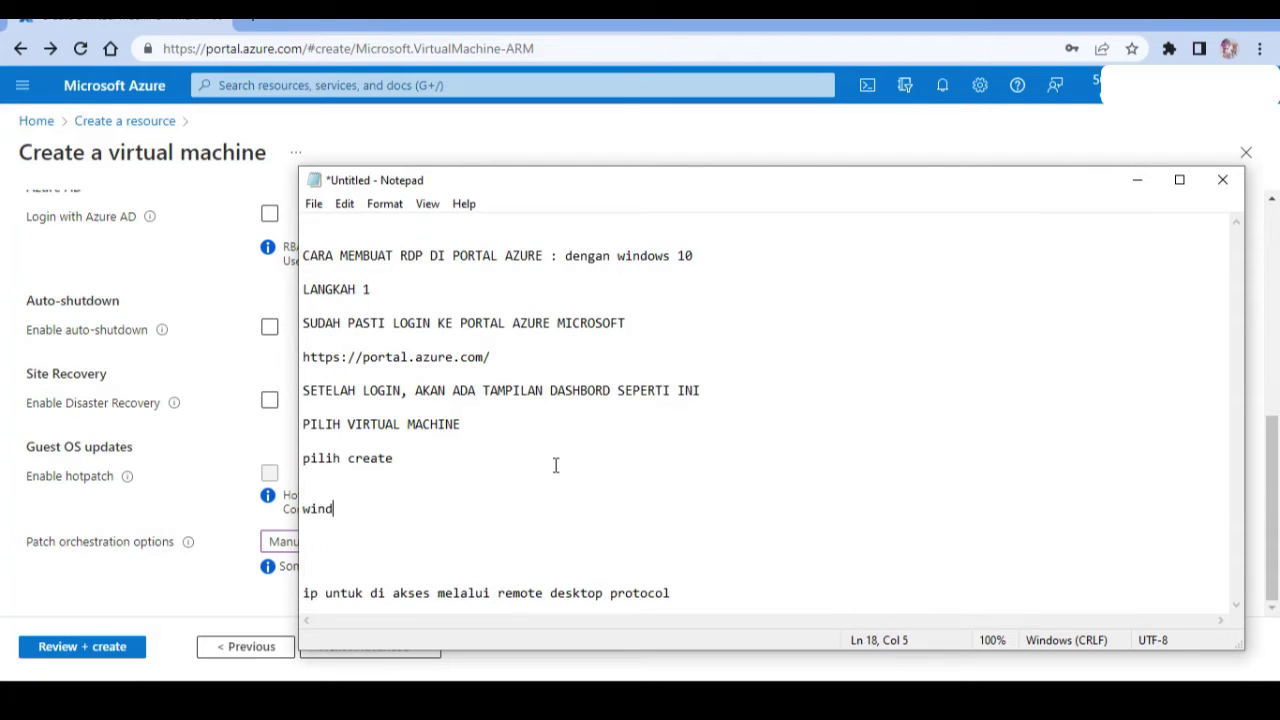
text(ows update dibuat mau)
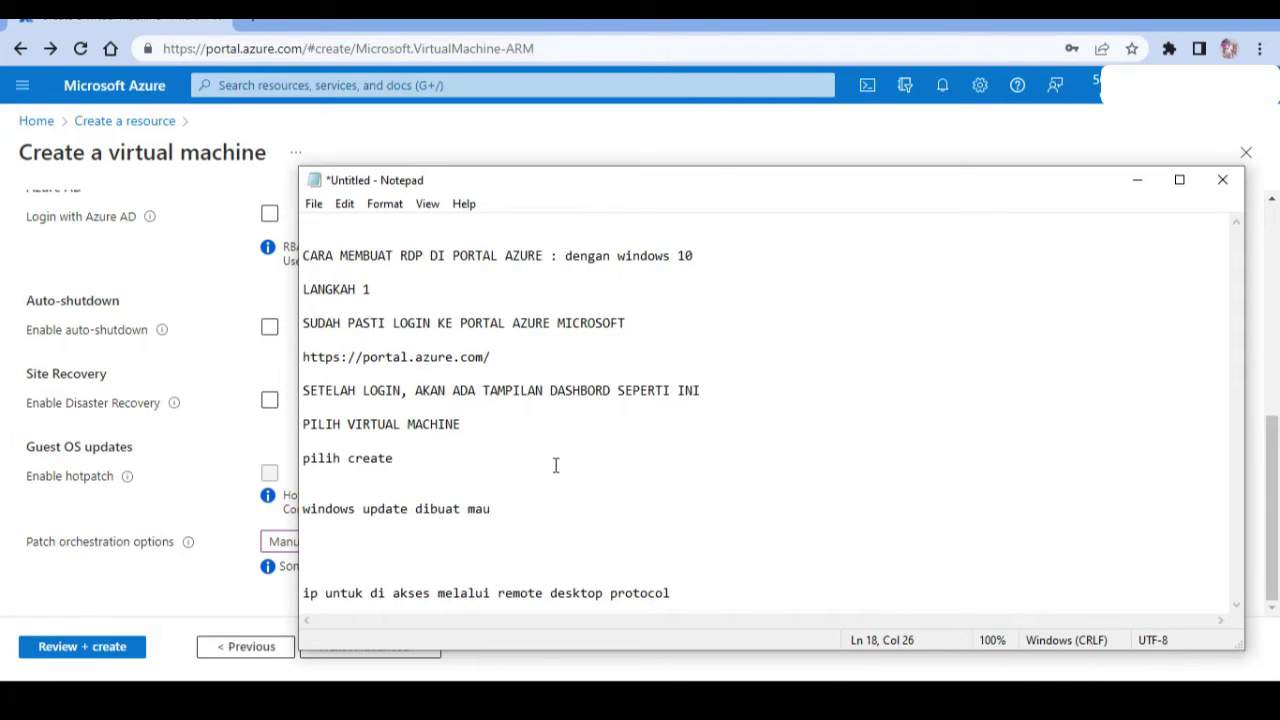
text(ual)
Return to the VM wizard and advance past the Advanced tab to Tags.
click(206, 529)
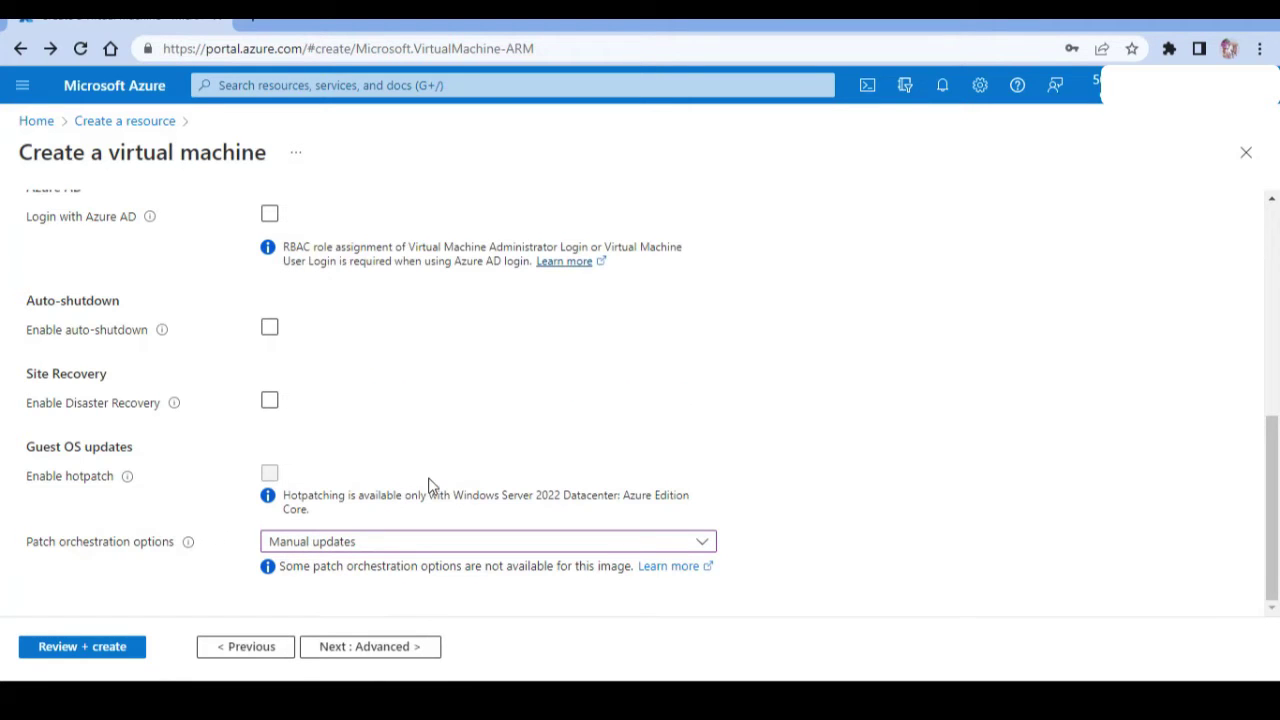
mouse_move(1272, 511)
mouse_down()
mouse_move(1277, 305)
mouse_move(1272, 511)
mouse_up()
click(414, 662)
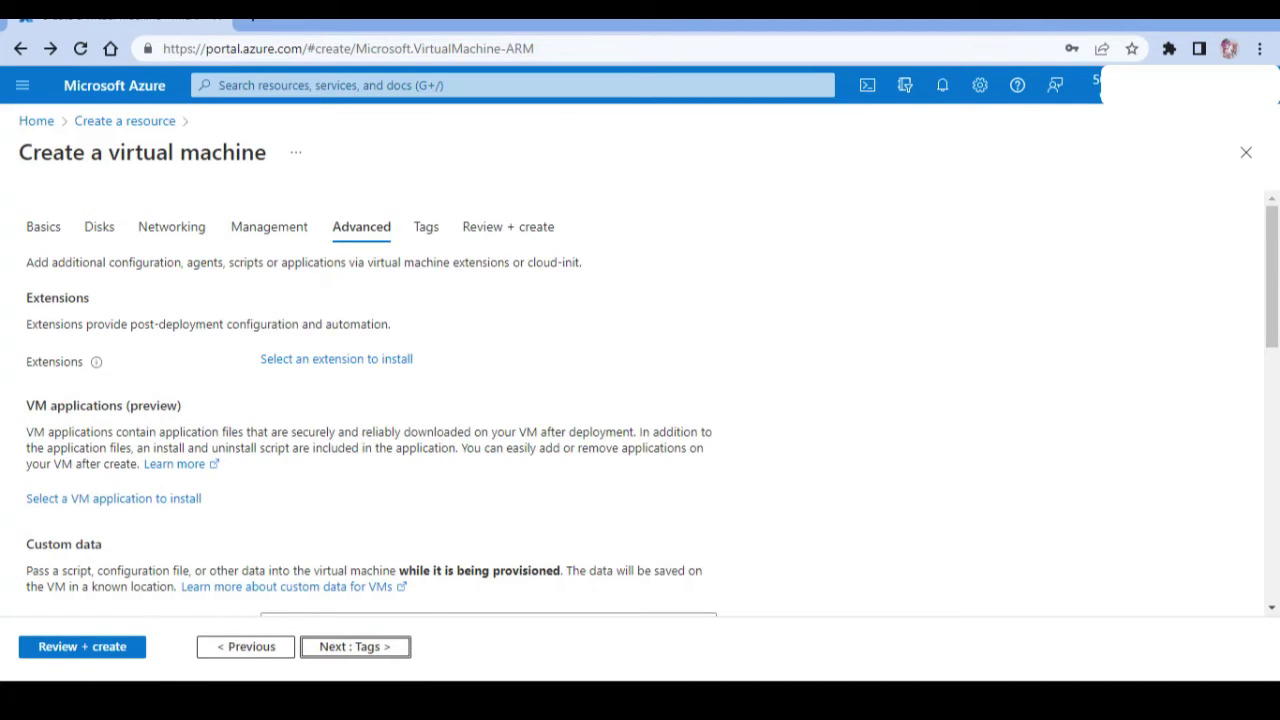
click(1277, 510)
click(1277, 510)
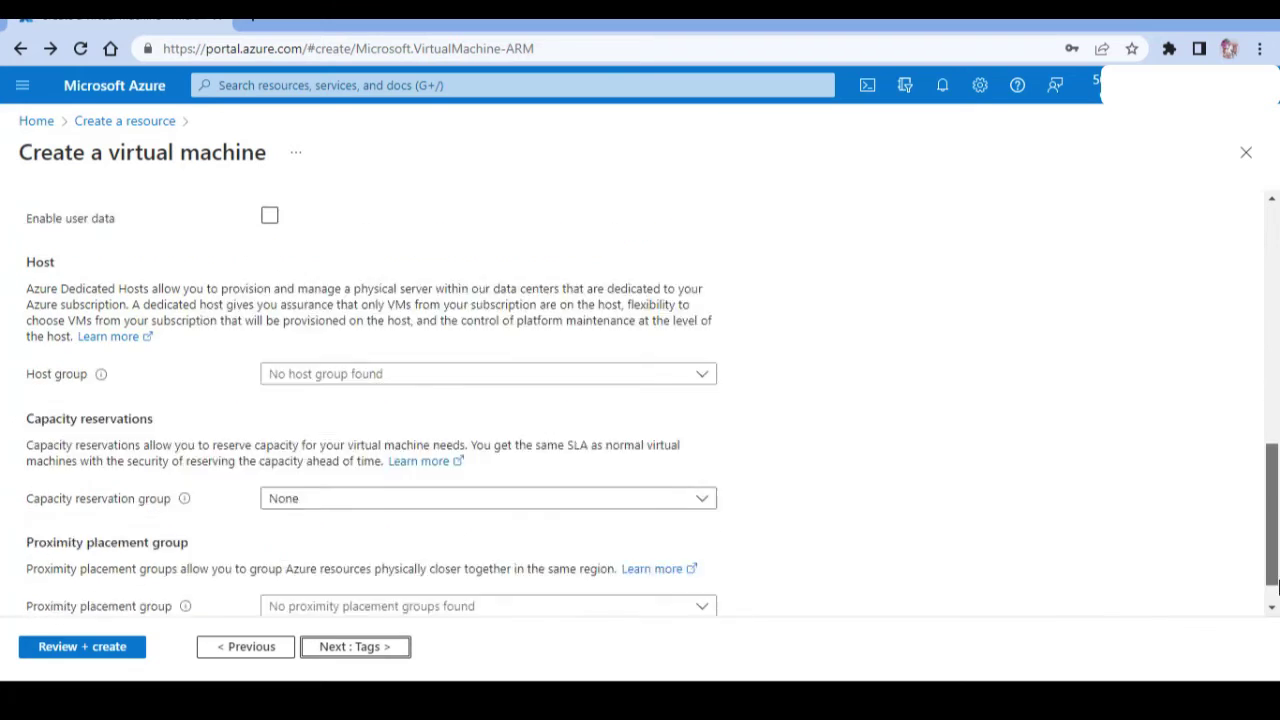
click(355, 647)
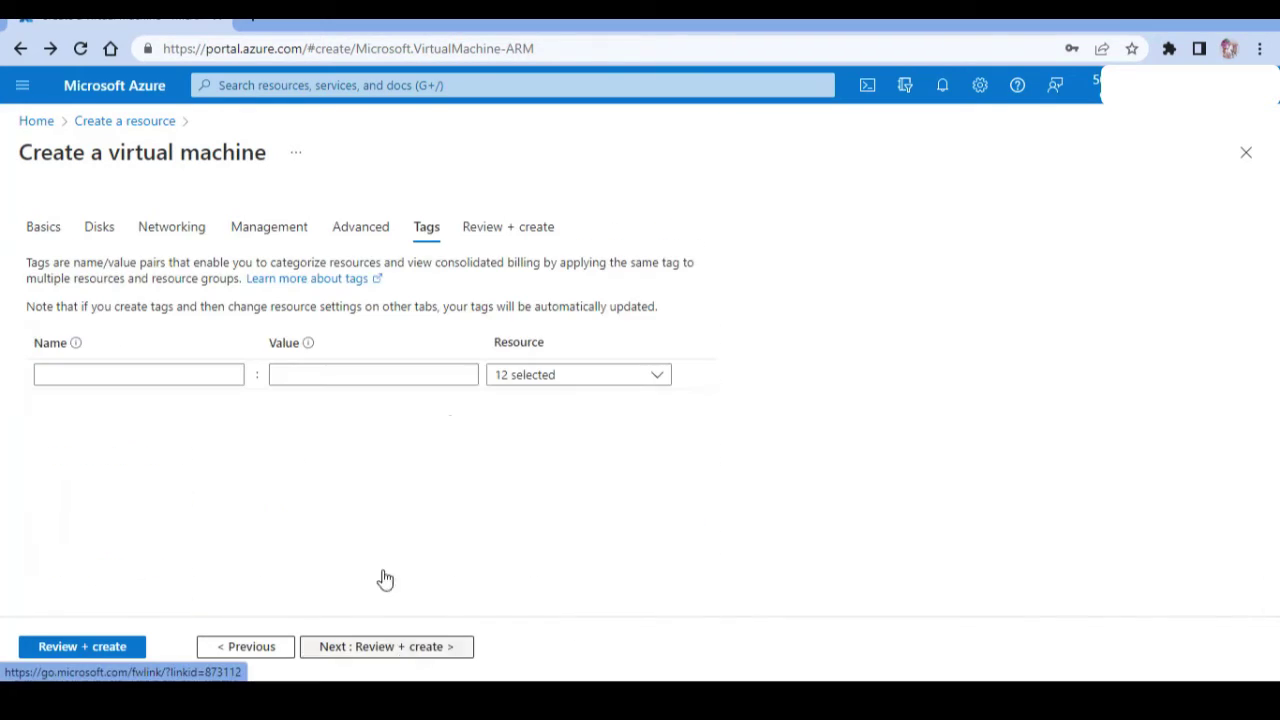
Review the VM summary priced at 0.2460 USD/hr and create the Windows 10 VM.
click(410, 652)
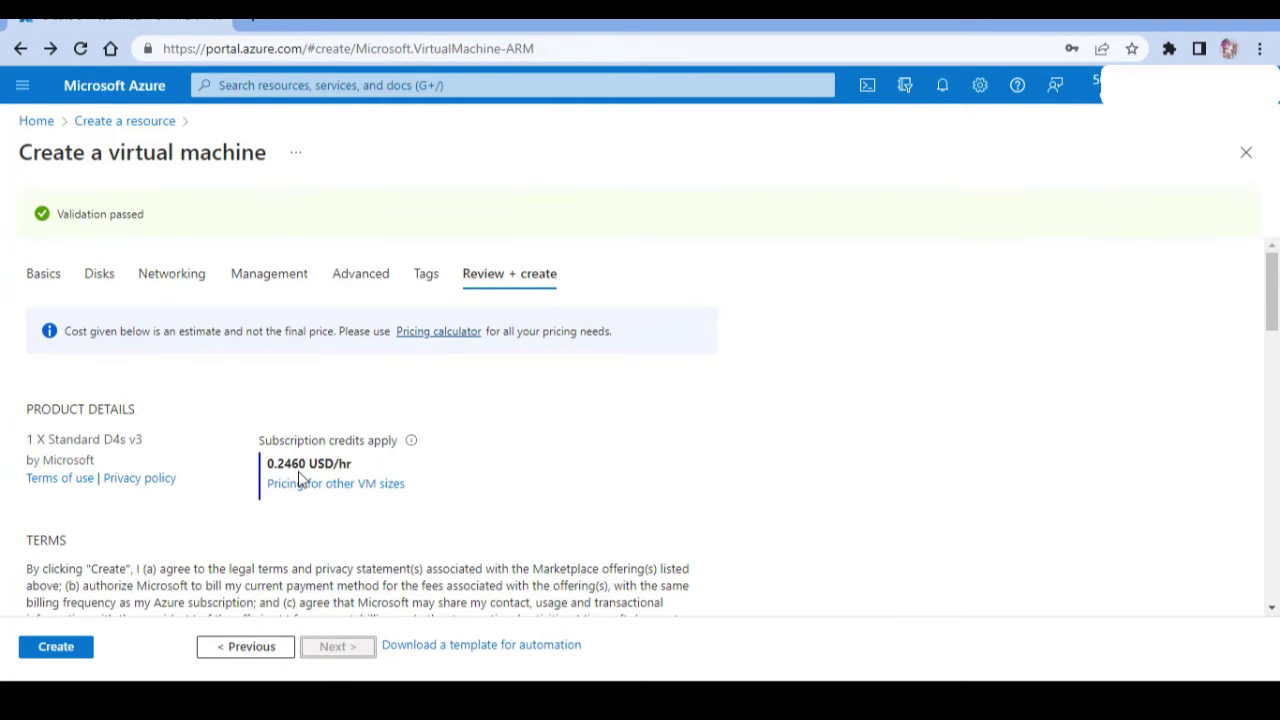
drag(266, 463, 345, 458)
triple_click(399, 458)
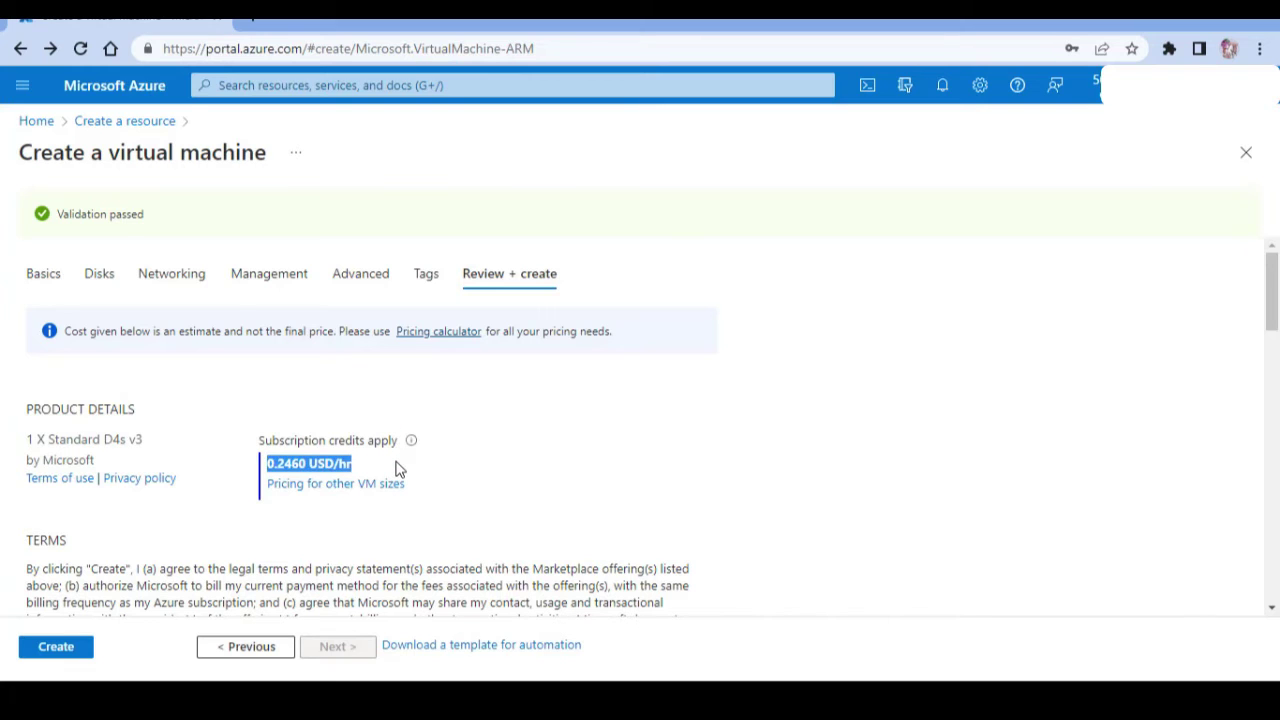
click(786, 407)
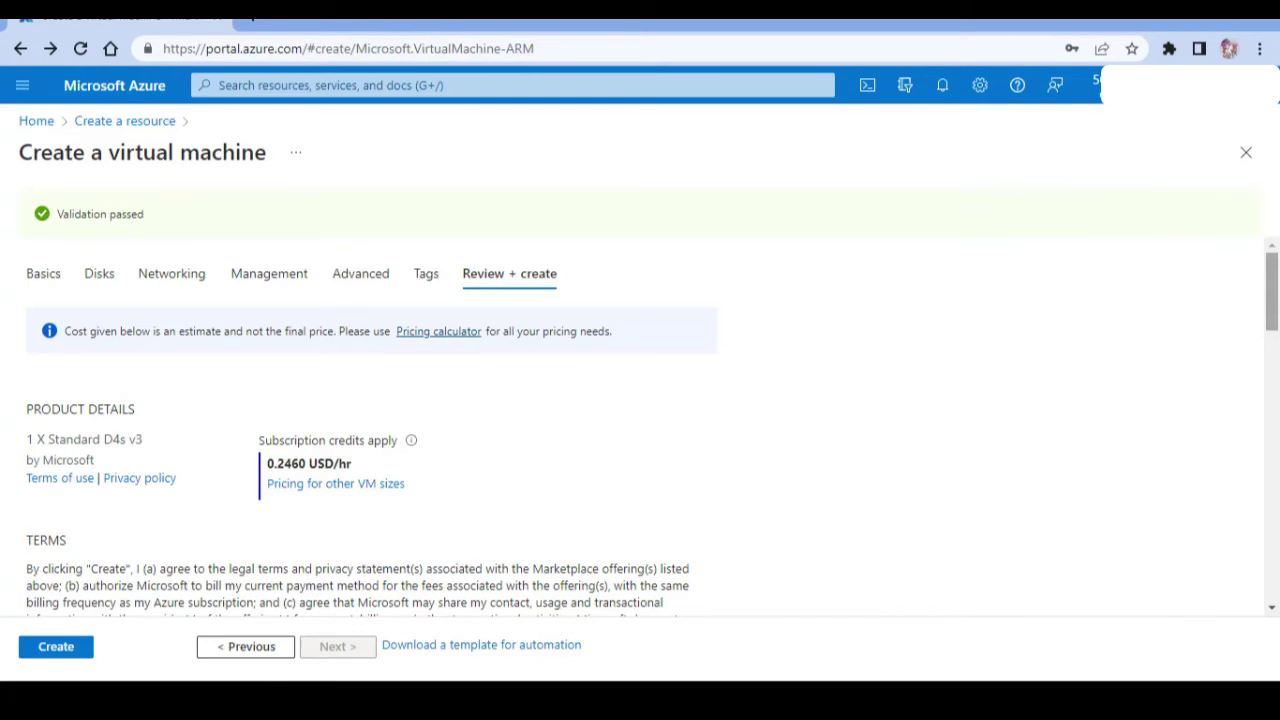
drag(1274, 300, 1274, 608)
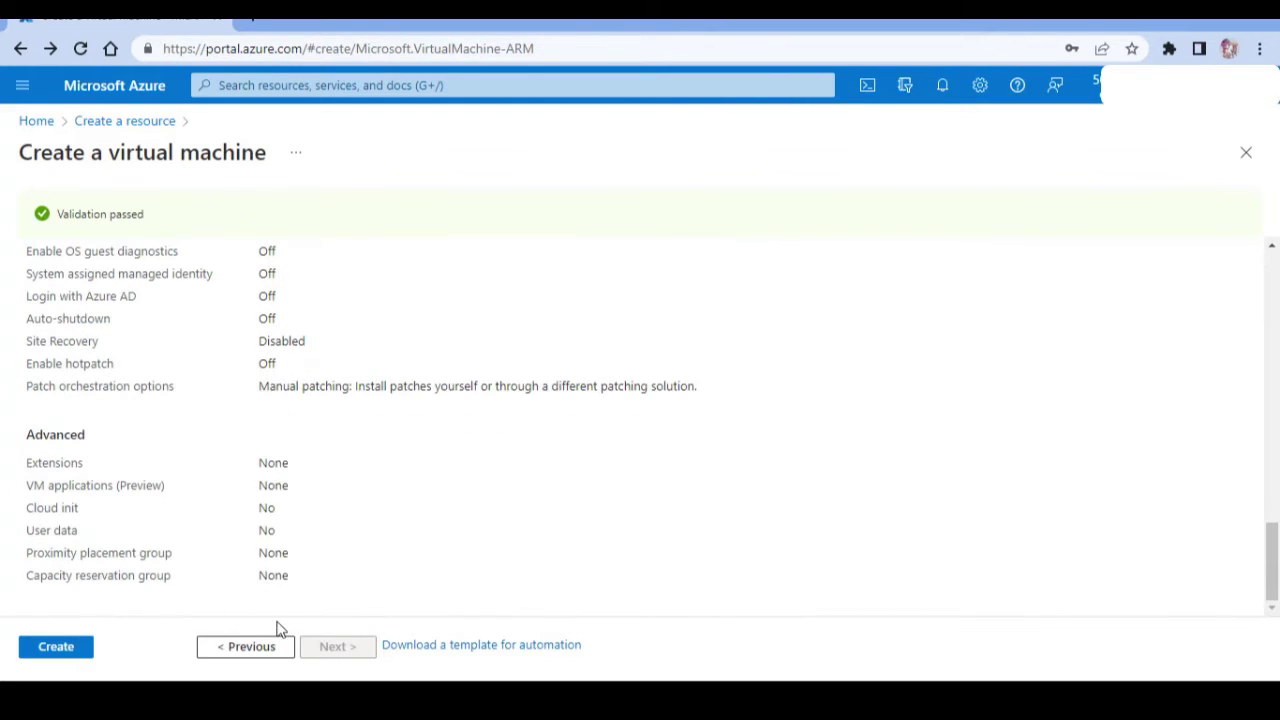
click(88, 655)
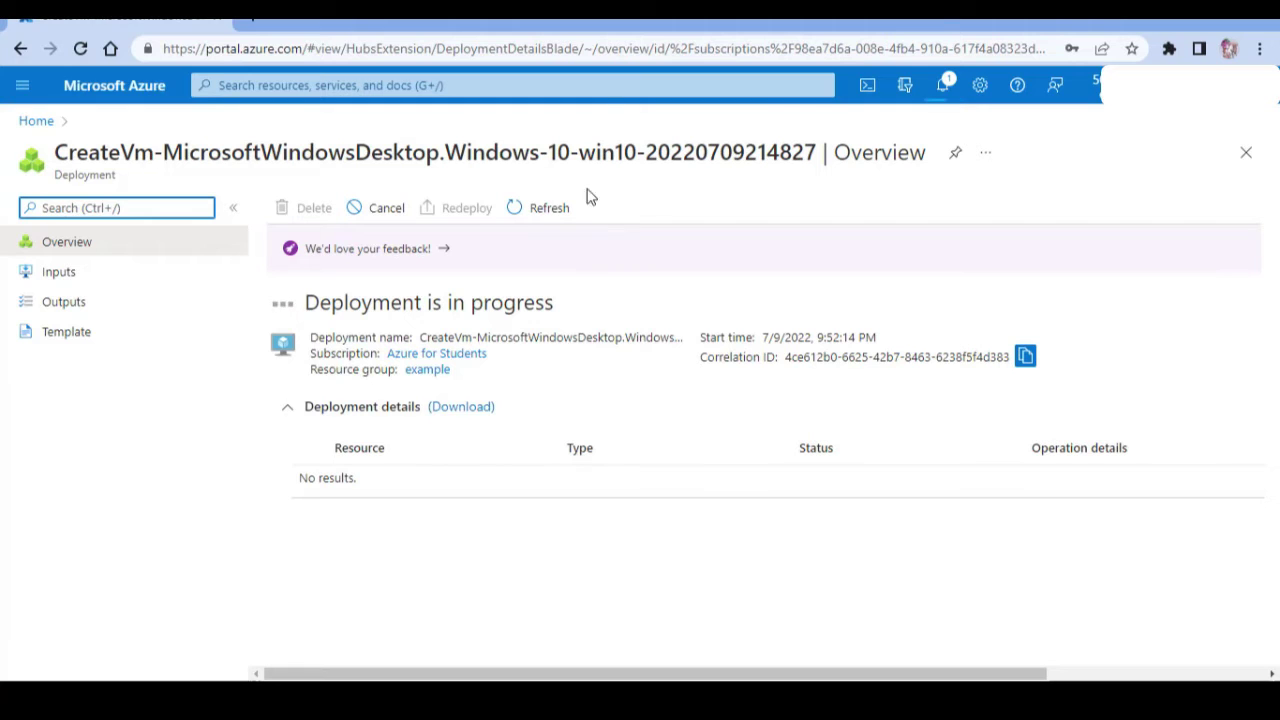
Check the deployment notifications, then return to the Notepad tutorial notes.
click(940, 90)
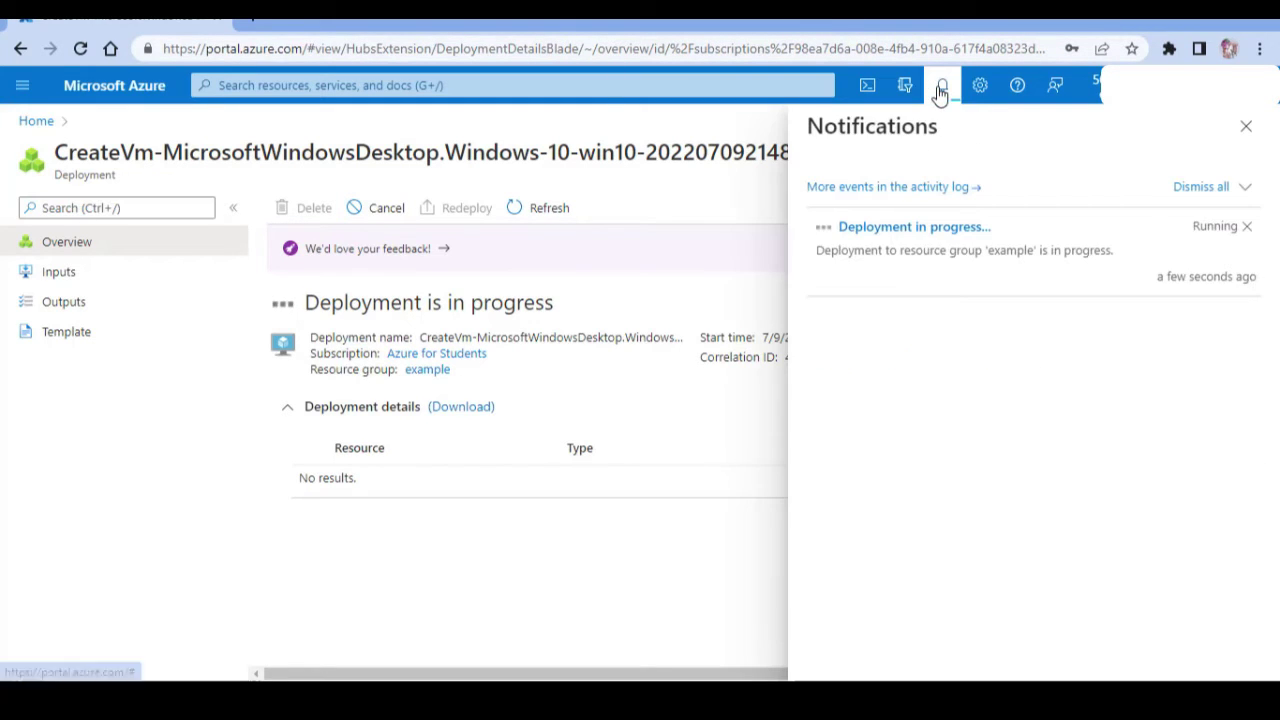
click(941, 90)
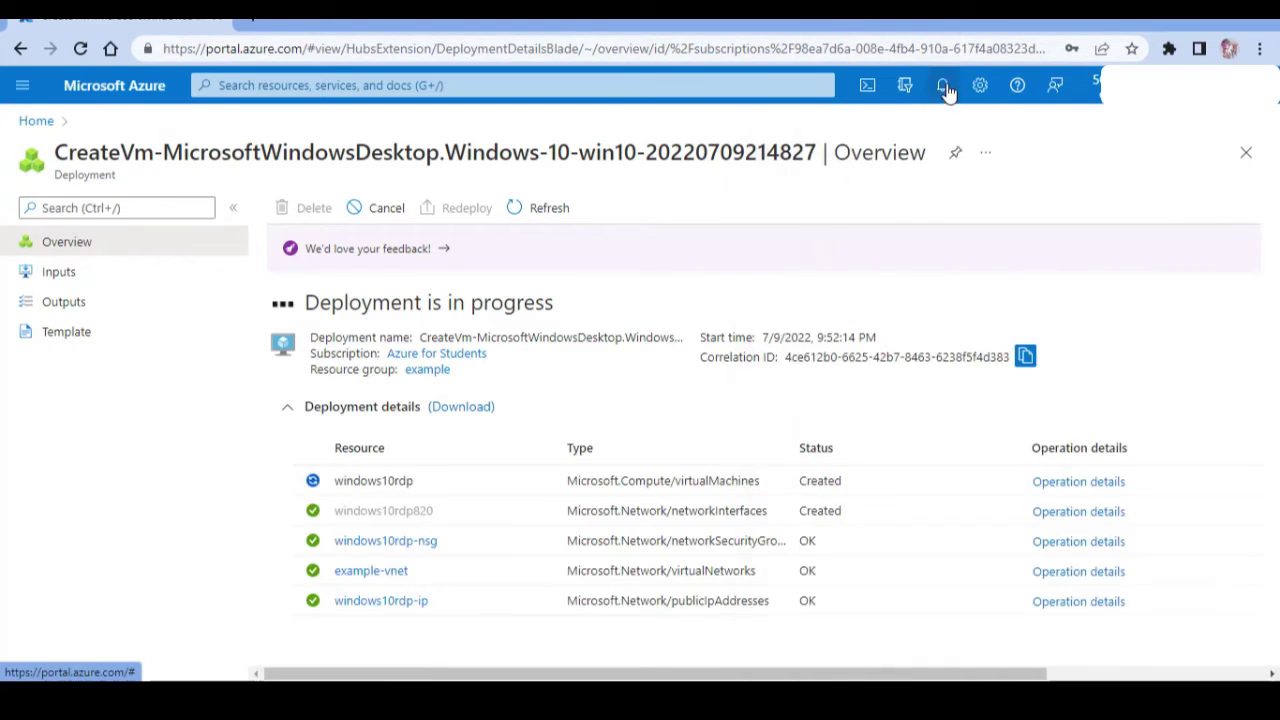
key(alt+Tab)
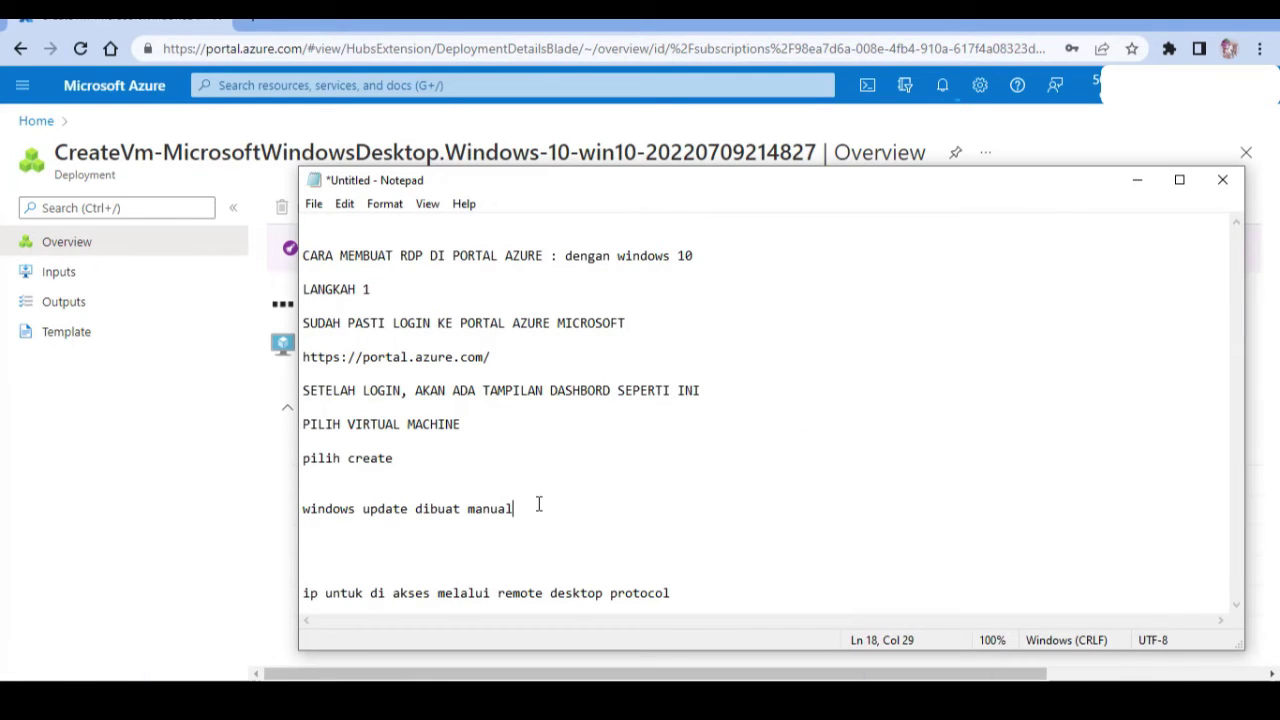
Add a 'wait loading' line to the notes and minimize Notepad.
key(Return)
key(Return)
text(waot)
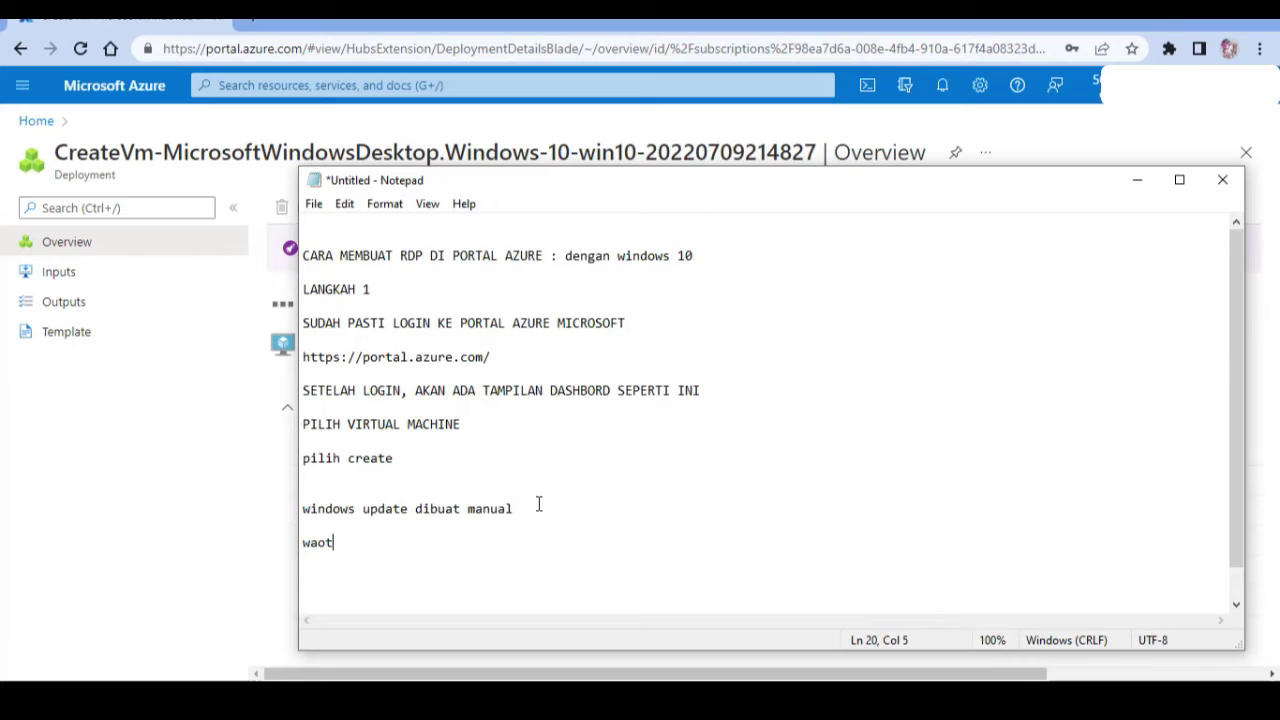
key(BackSpace)
key(BackSpace)
text(i)
text(t ;)
key(BackSpace)
text(1)
text(oadi)
drag(306, 555, 305, 544)
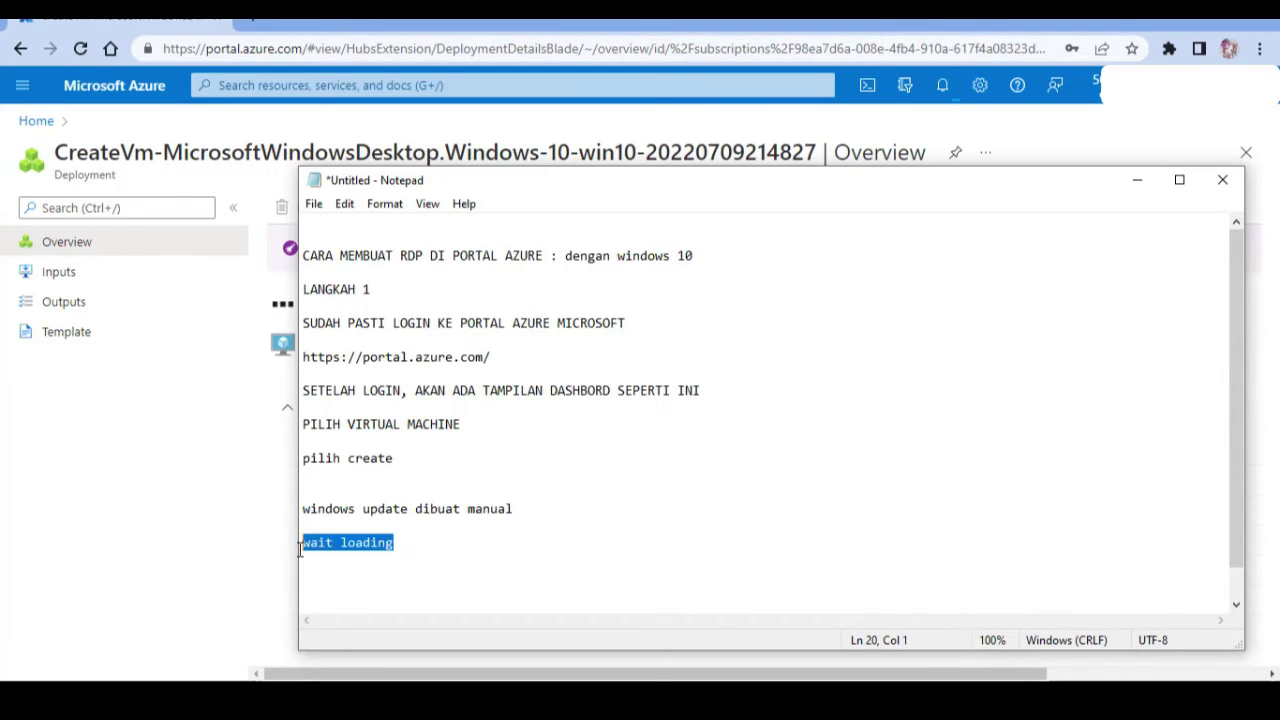
click(240, 511)
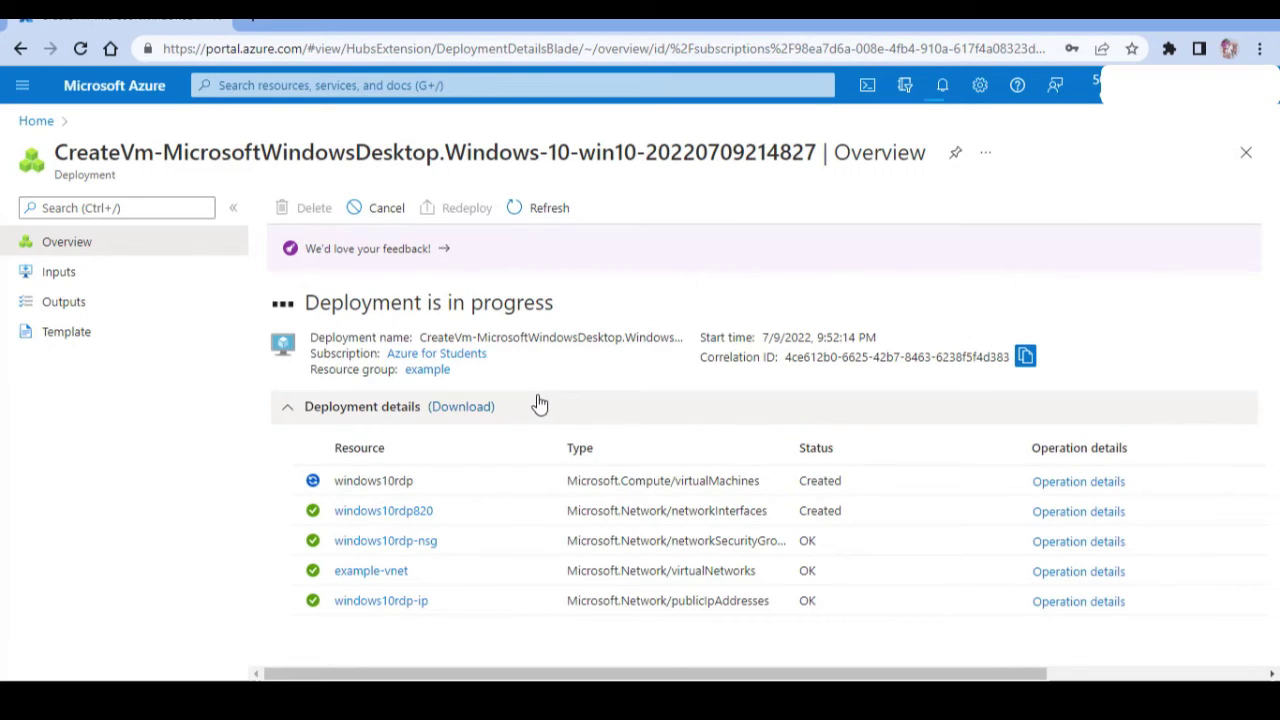
Check notifications while the windows10rdp deployment runs to completion.
click(942, 86)
click(942, 86)
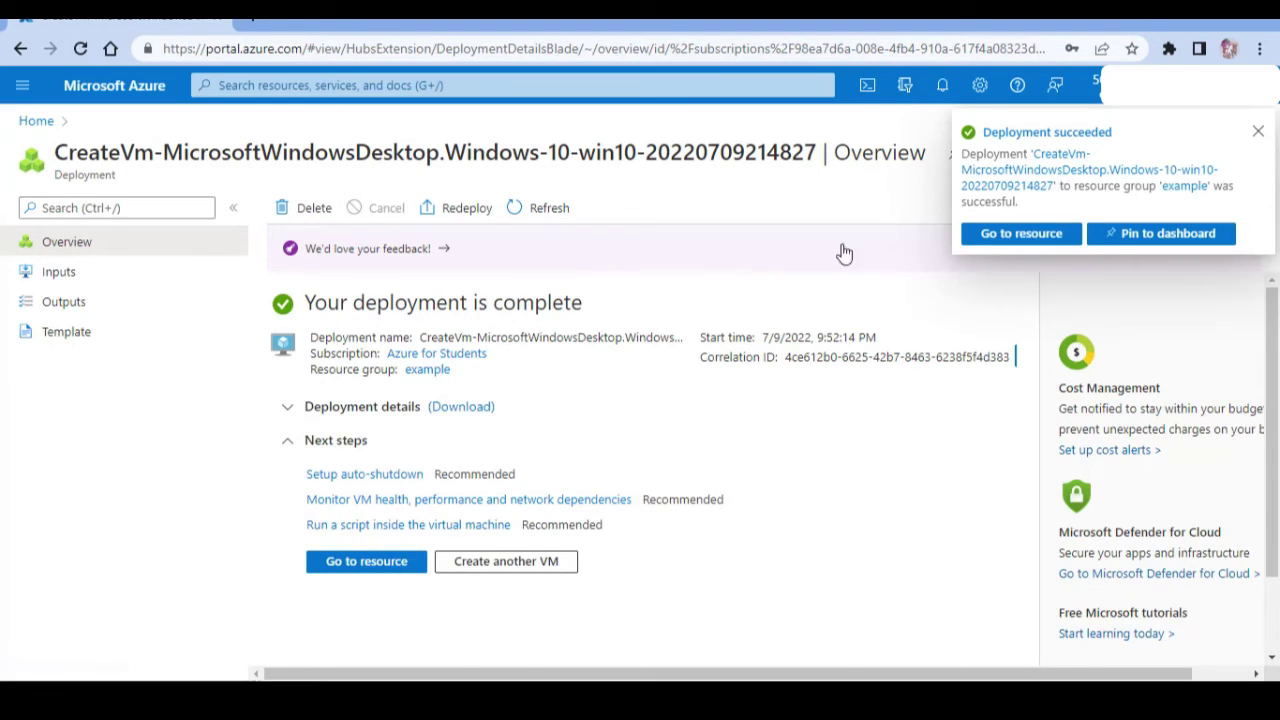
Open the windows10rdp VM overview and copy its public IP 20.214.201.142.
click(1259, 133)
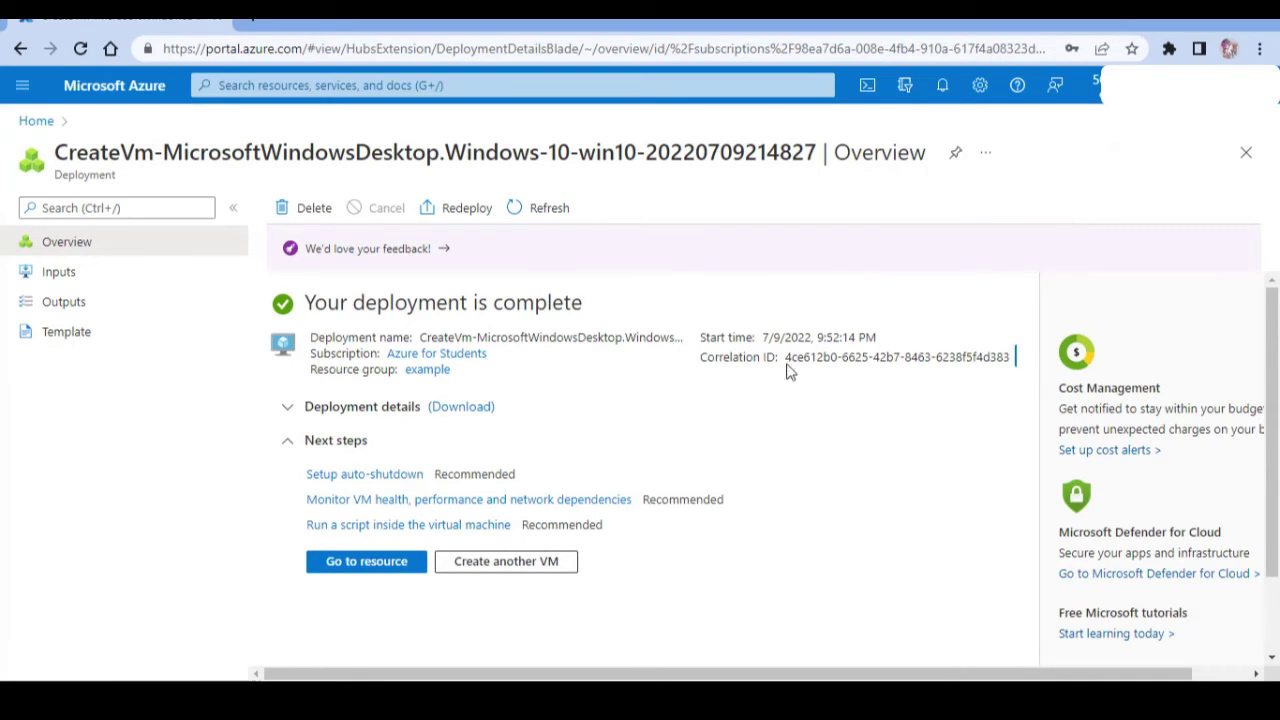
click(385, 566)
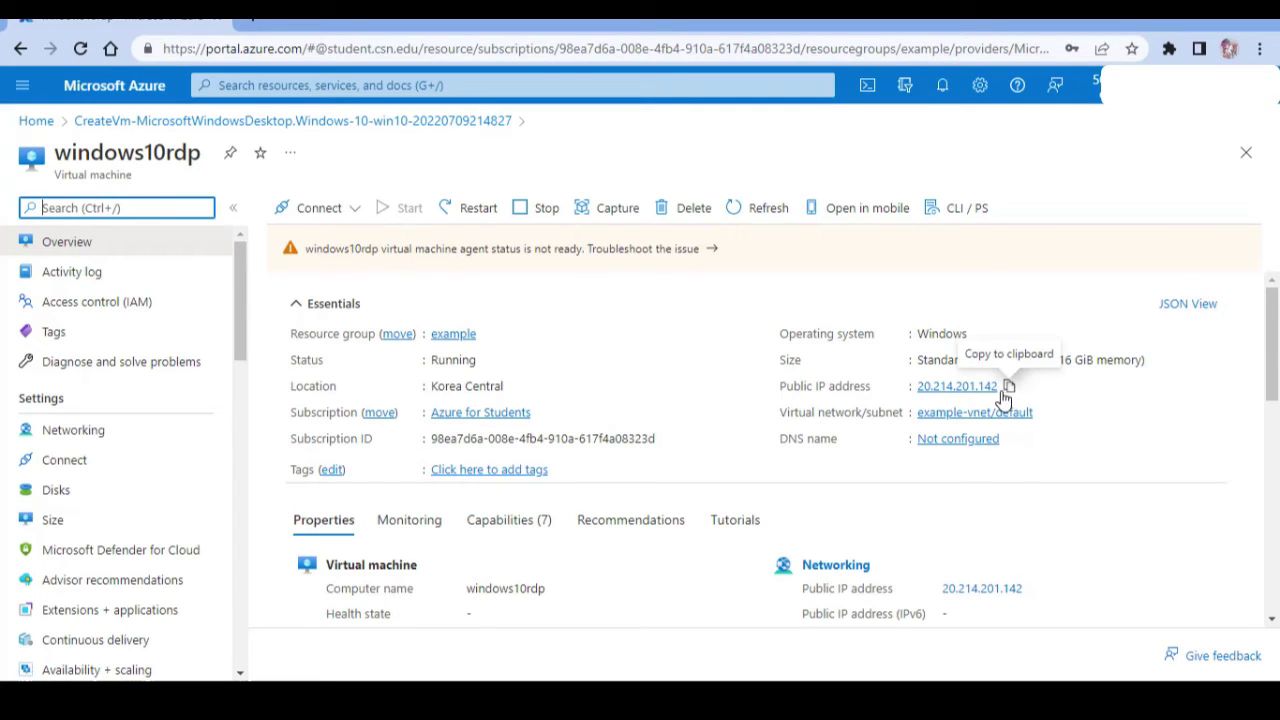
click(1007, 390)
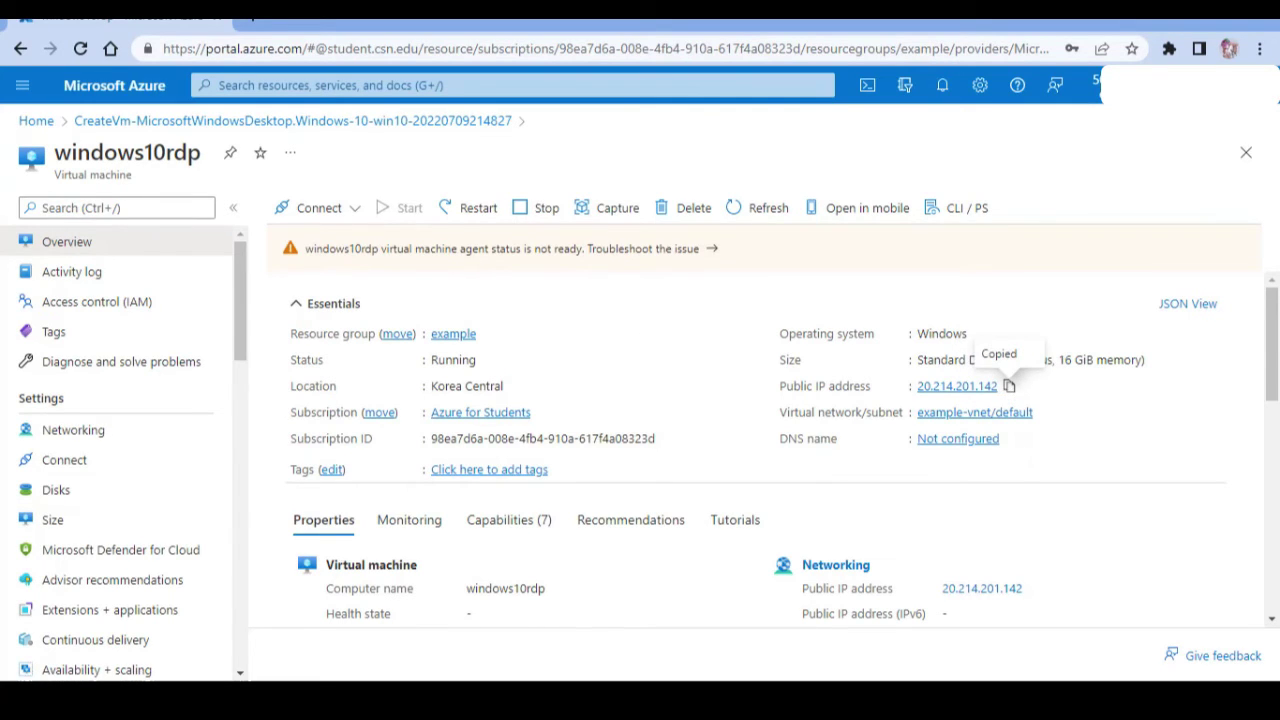
key(alt+Tab)
click(472, 542)
Paste IP 20.214.201.142 and its Remote Desktop access remark into the notes, then open Windows search.
key(Return)
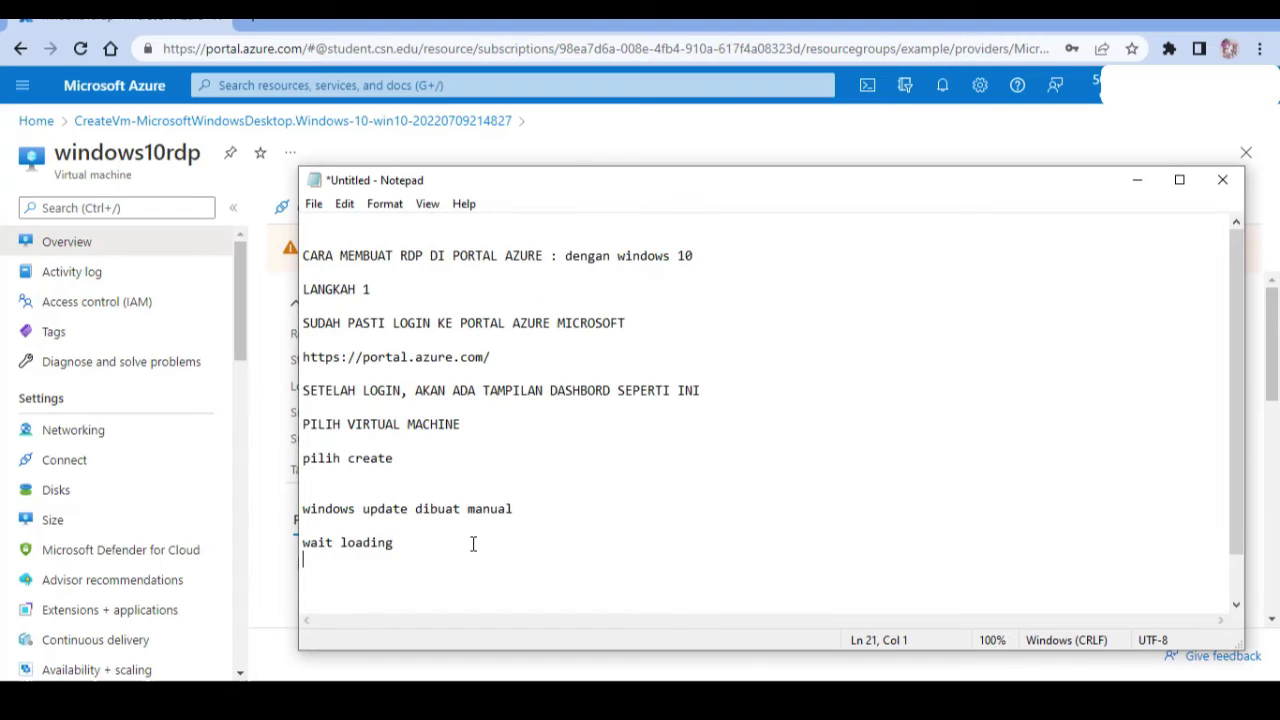
key(Return)
key(ctrl+v)
key(Return)
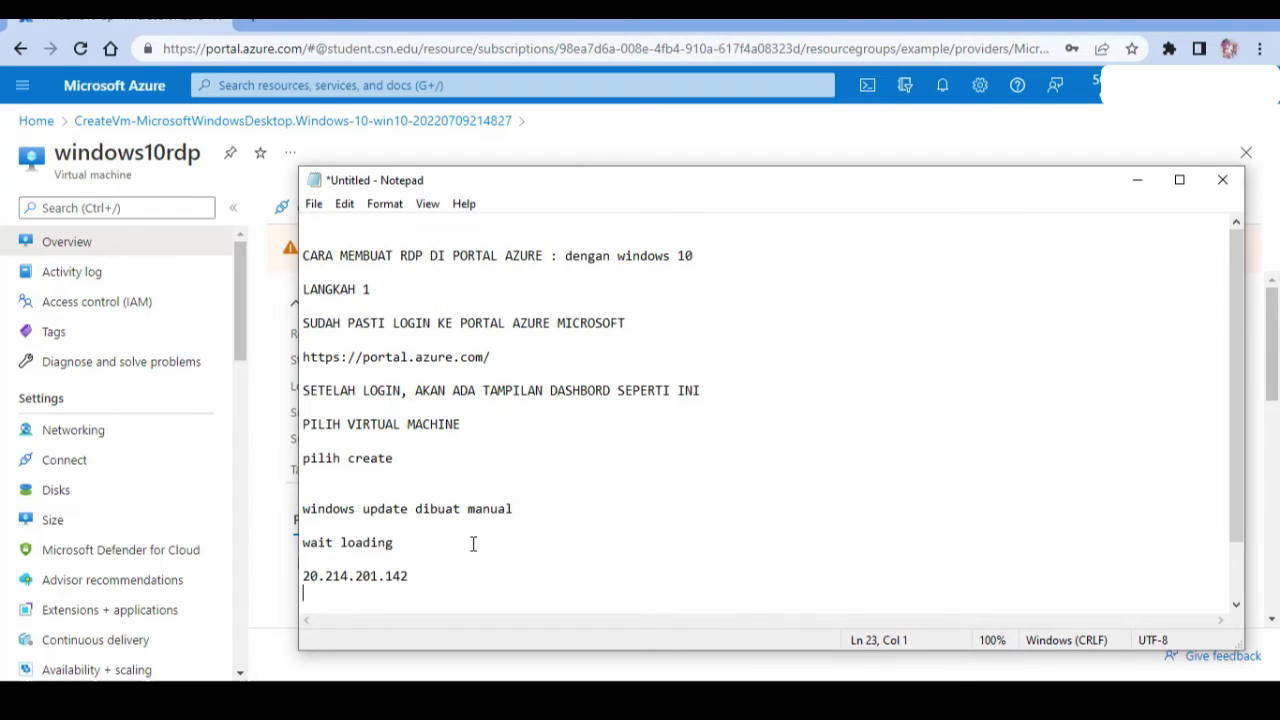
key(ctrl+v)
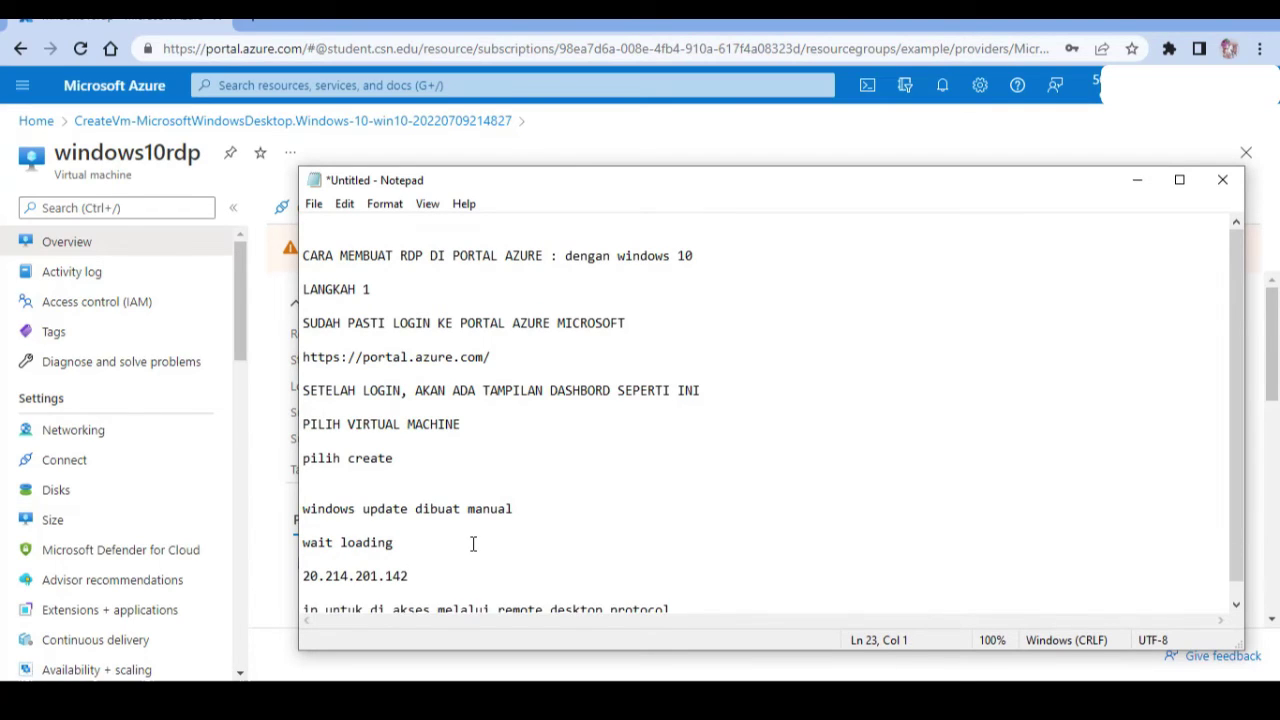
key(Delete)
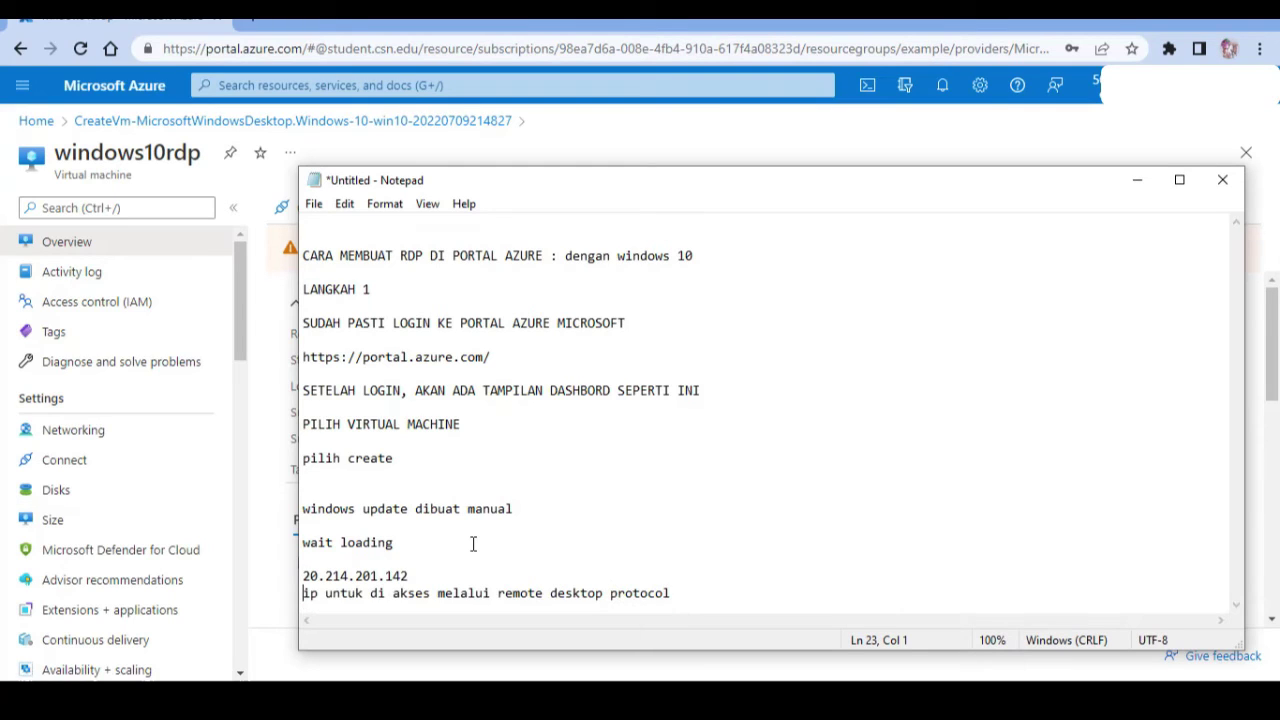
drag(670, 593, 297, 591)
click(537, 559)
click(263, 587)
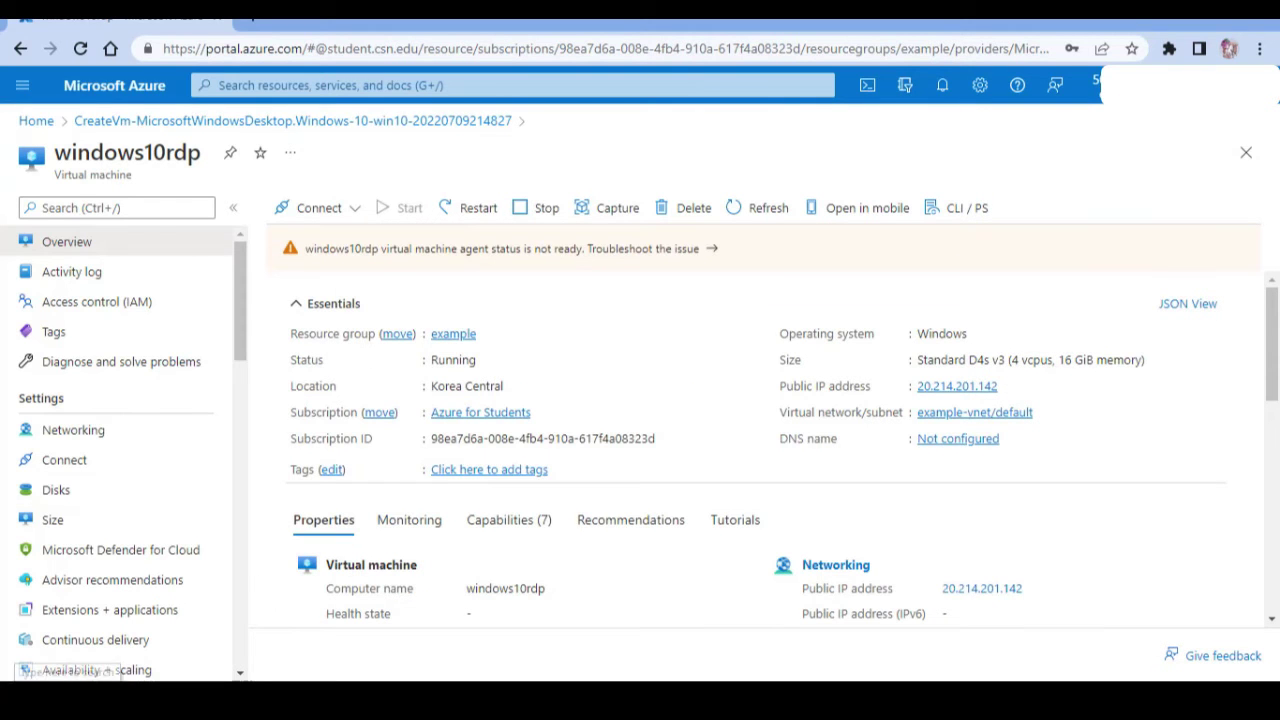
key(super+s)
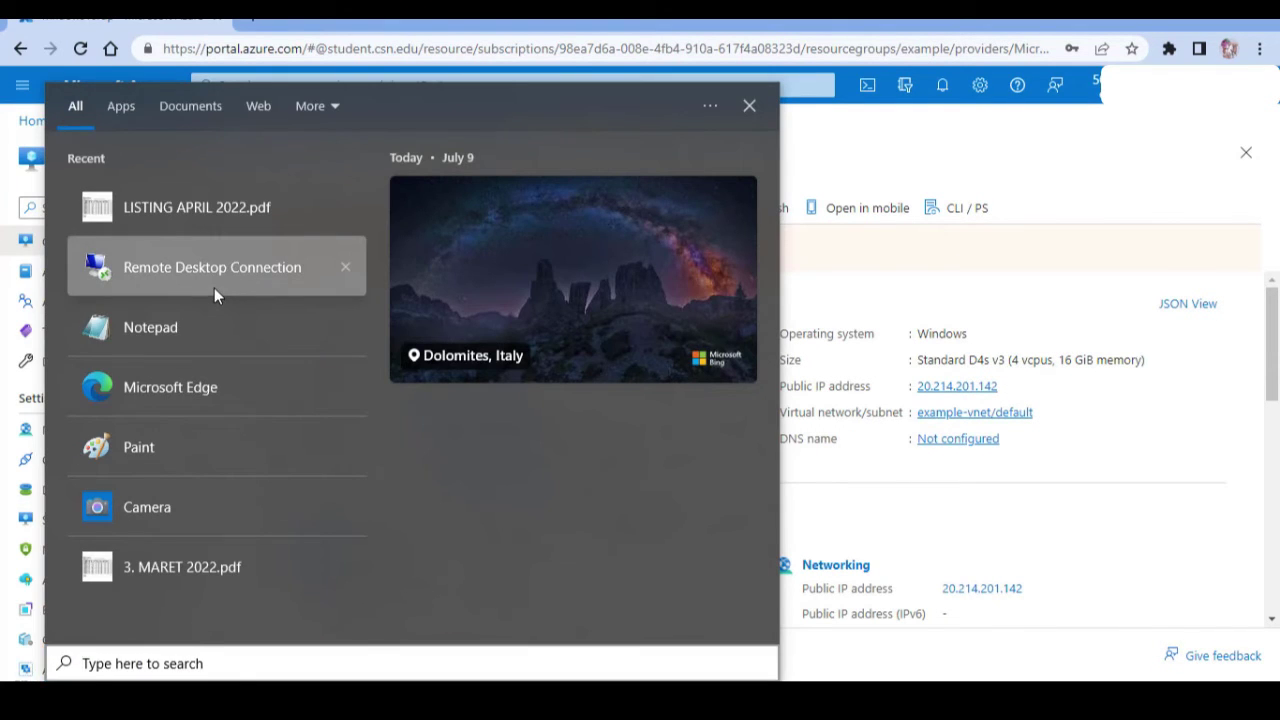
In Remote Desktop Connection, set computer 20.214.201.142, the VM's user name, and allow saved credentials.
click(214, 288)
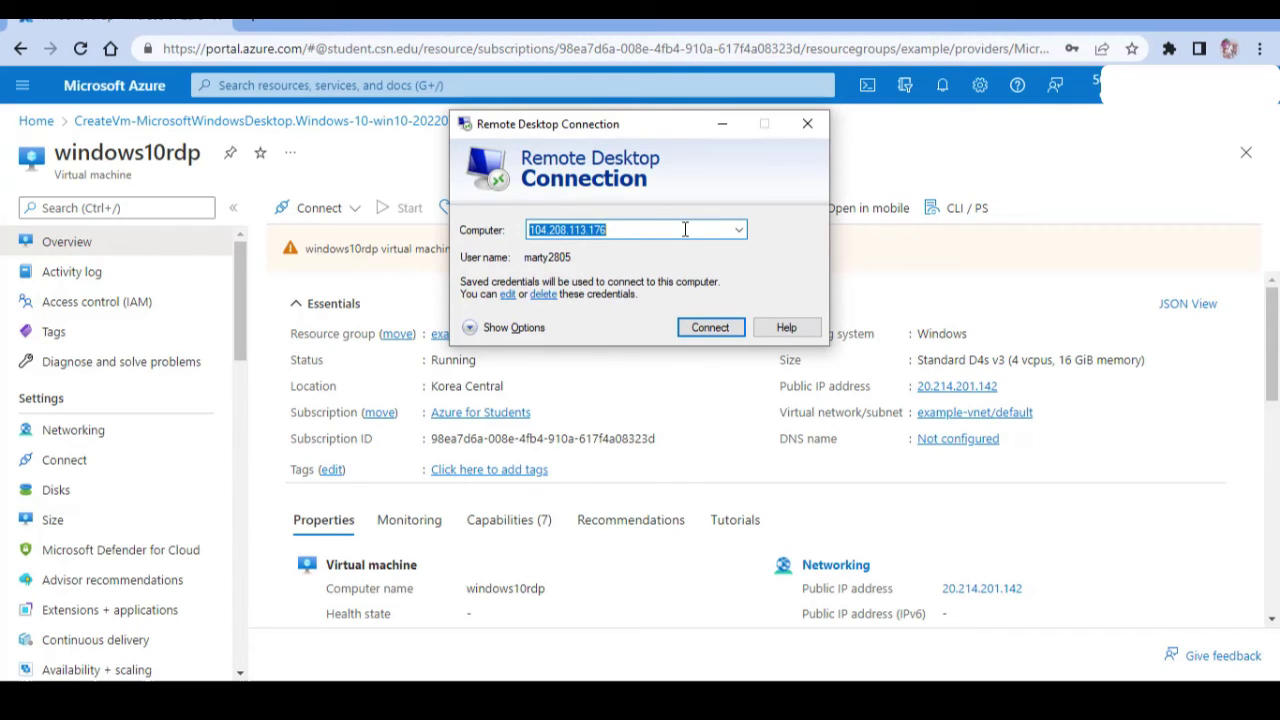
key(ctrl+v)
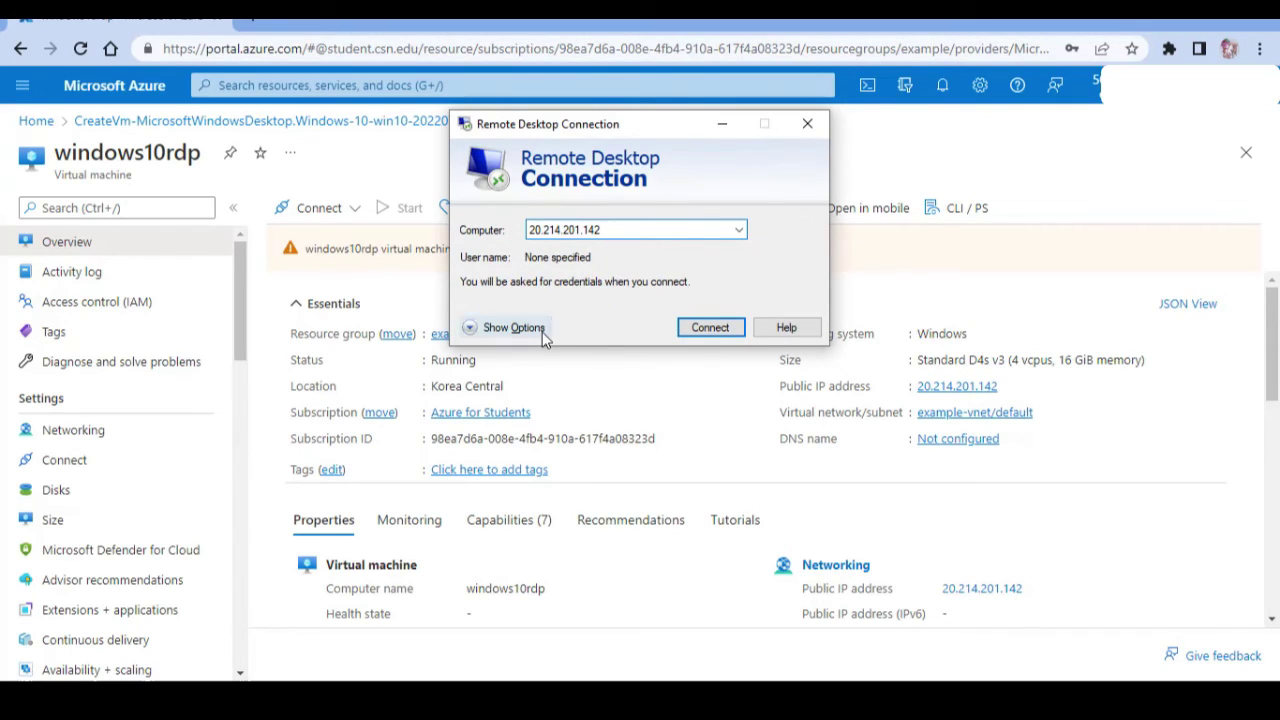
click(510, 327)
click(638, 323)
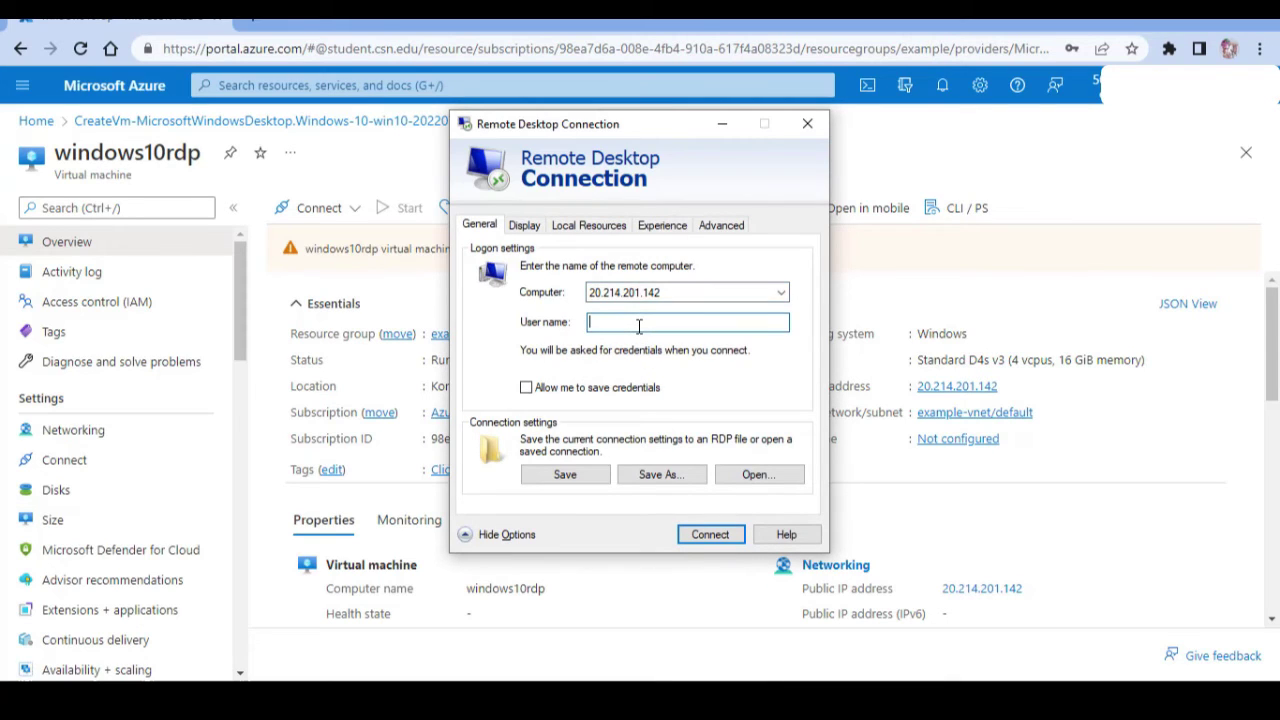
text(win10rdlp)
click(612, 388)
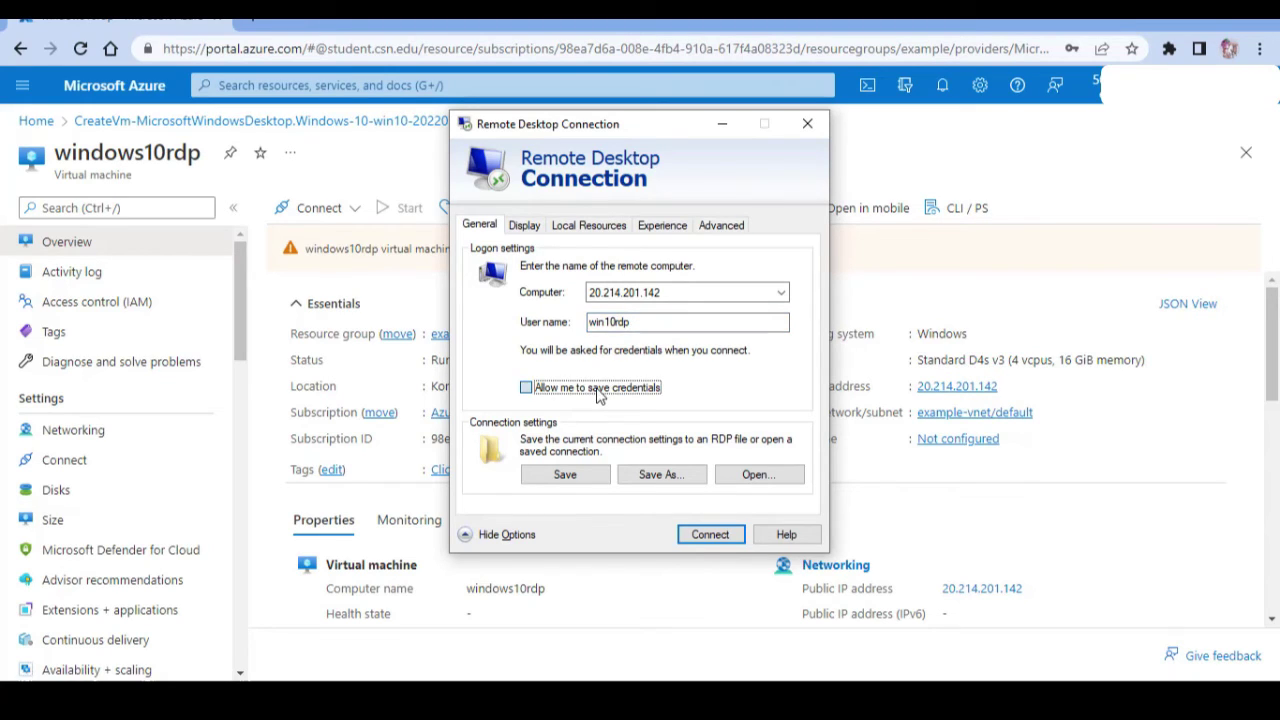
Save the connection as windows10rdp on the Desktop and start connecting.
click(636, 476)
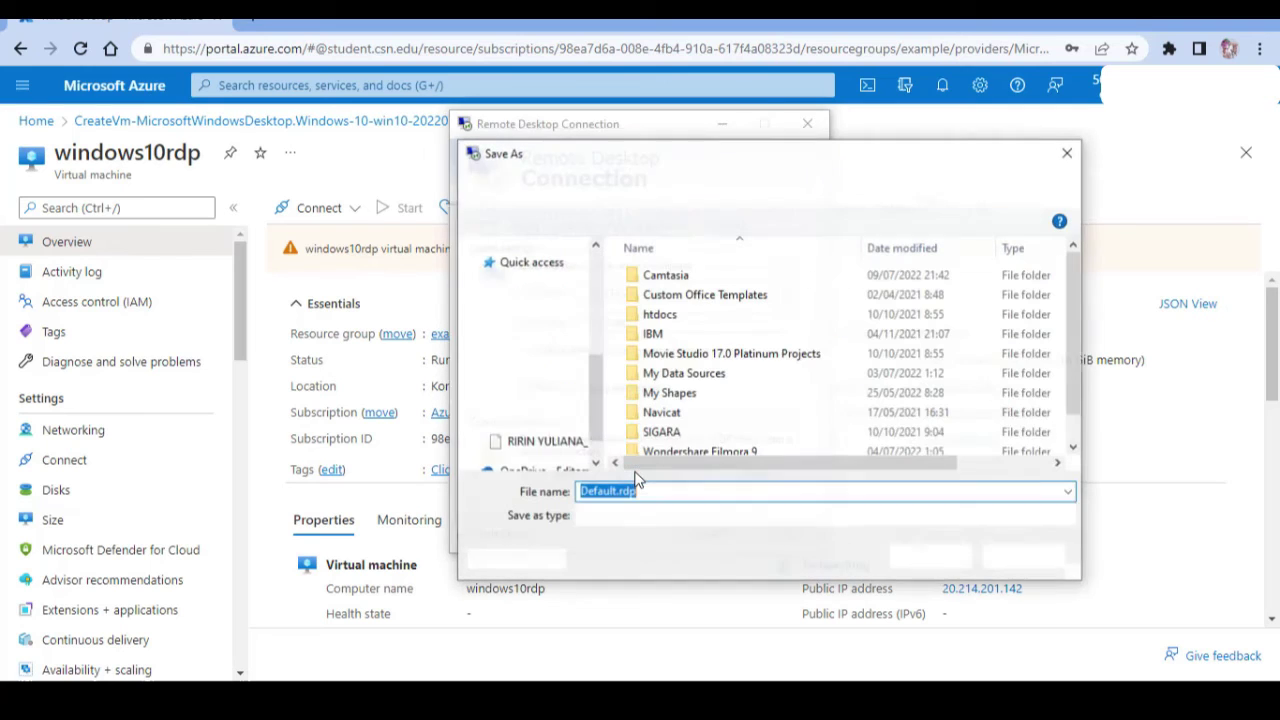
text(w)
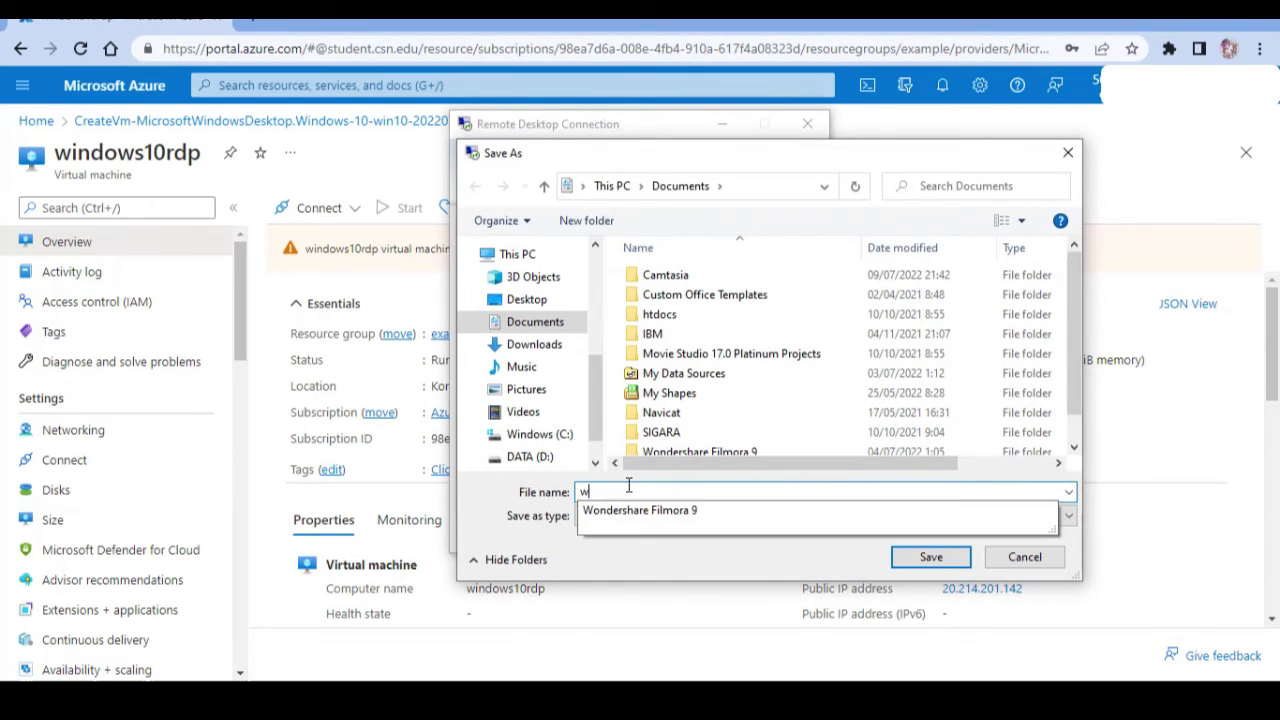
text(indows1)
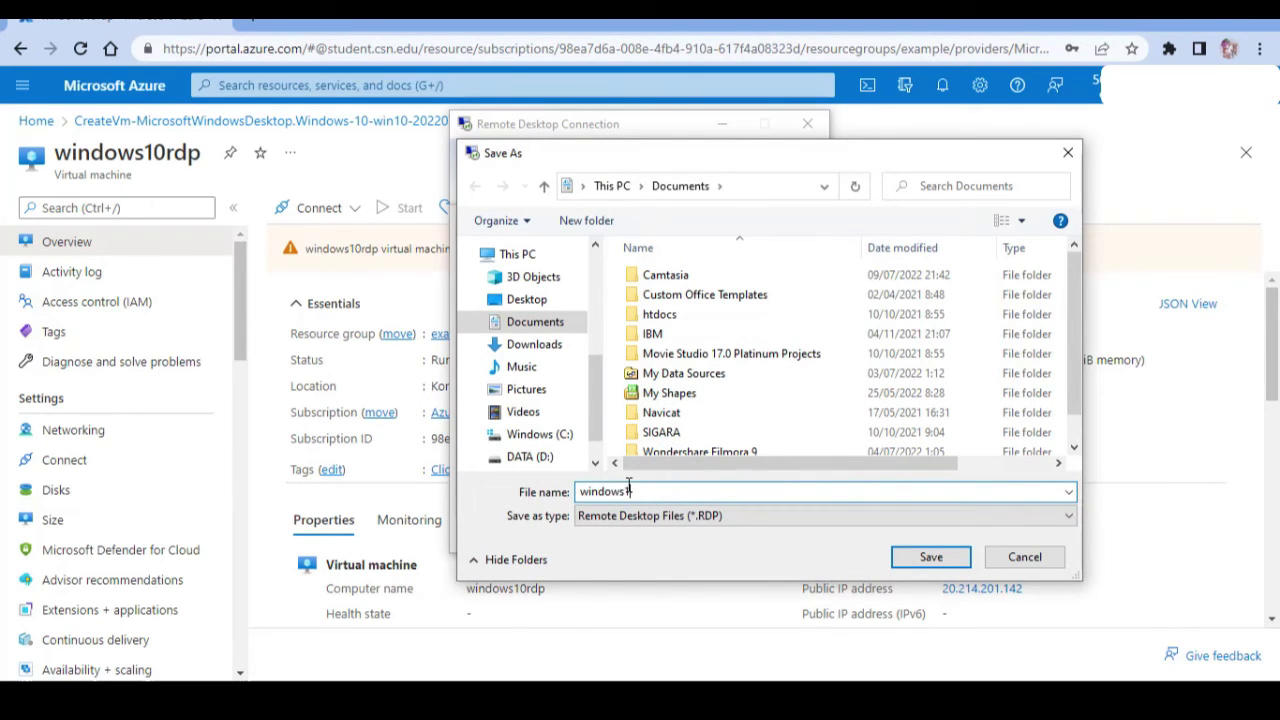
text(0rdp)
click(527, 299)
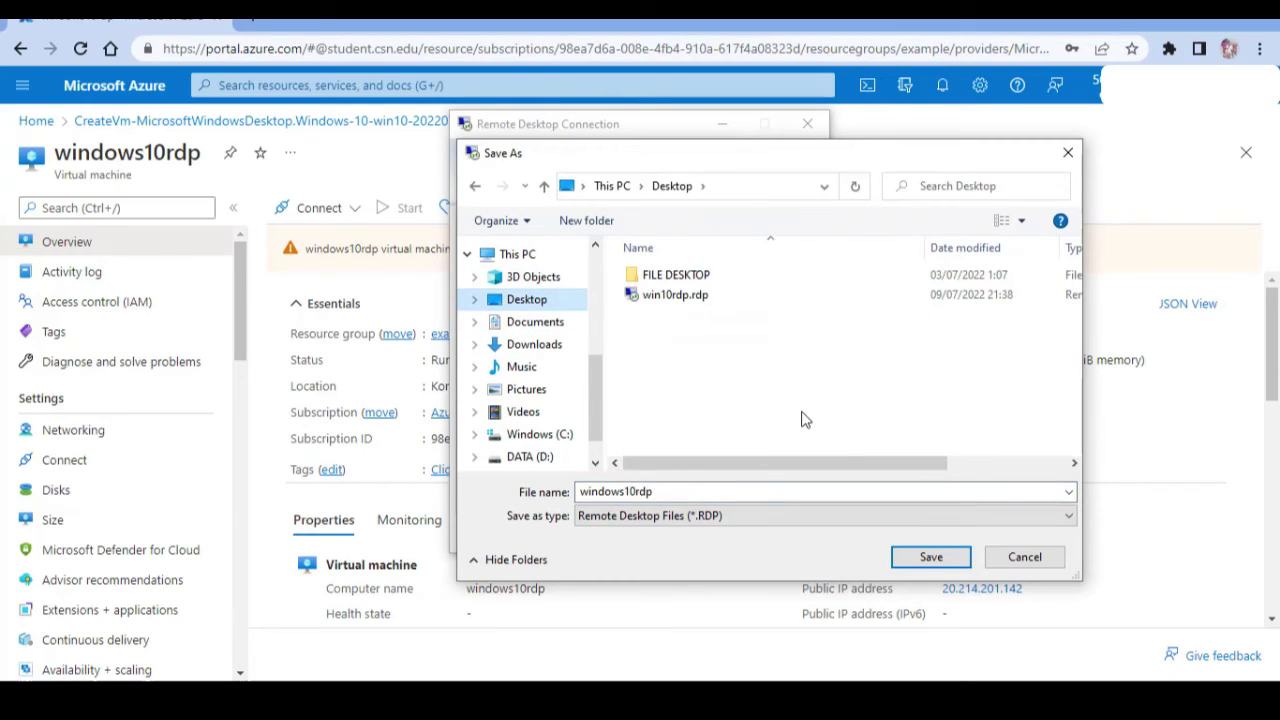
click(930, 557)
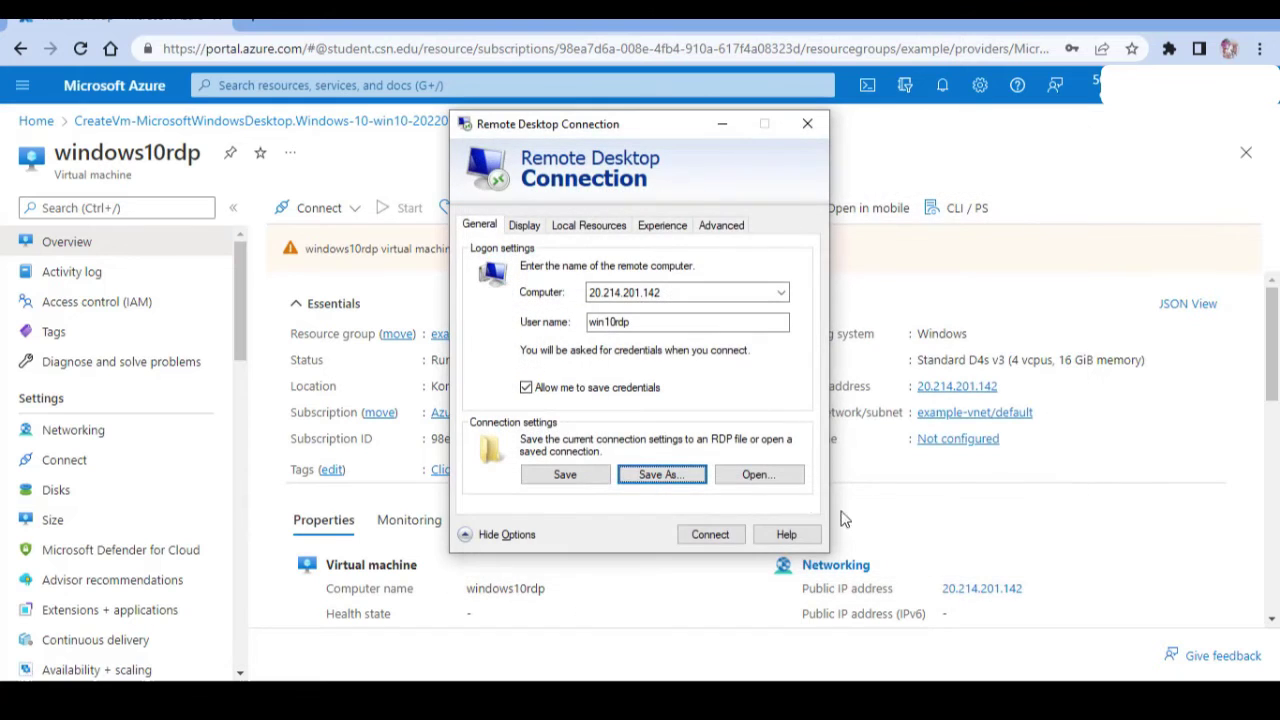
click(712, 535)
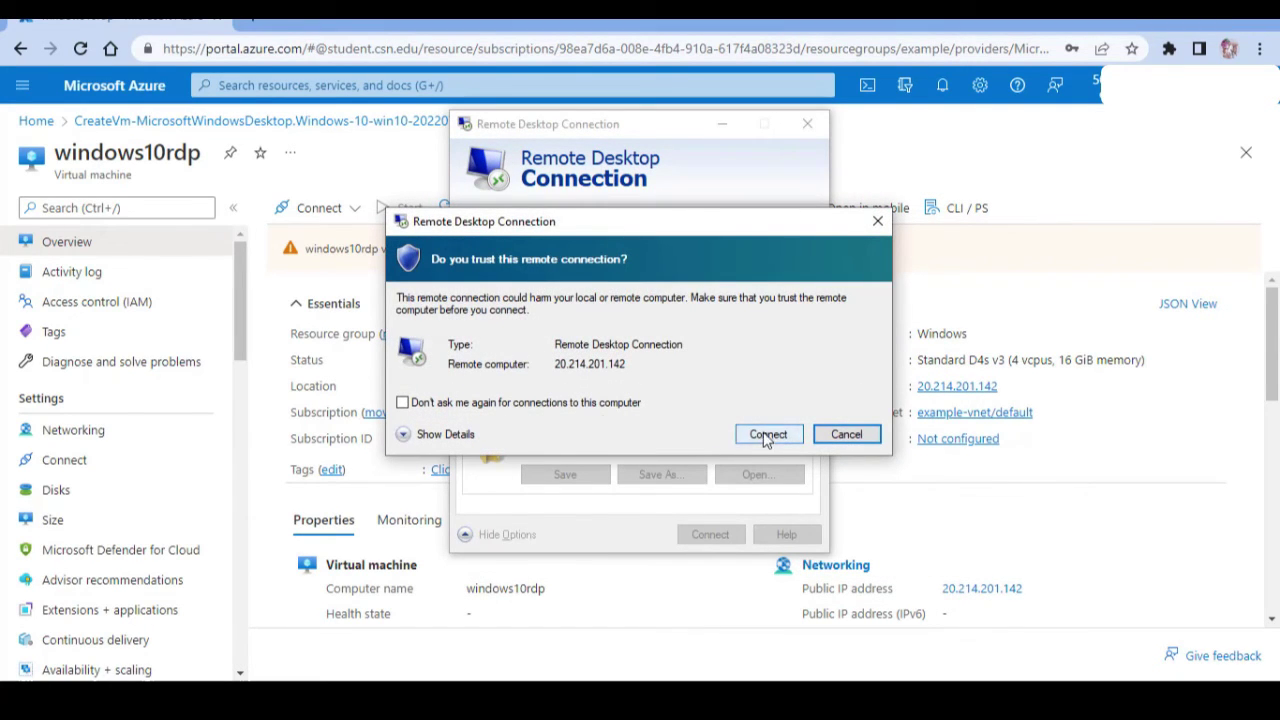
Trust the remote computer, sign in with the VM password, and accept its certificate.
click(578, 404)
click(768, 436)
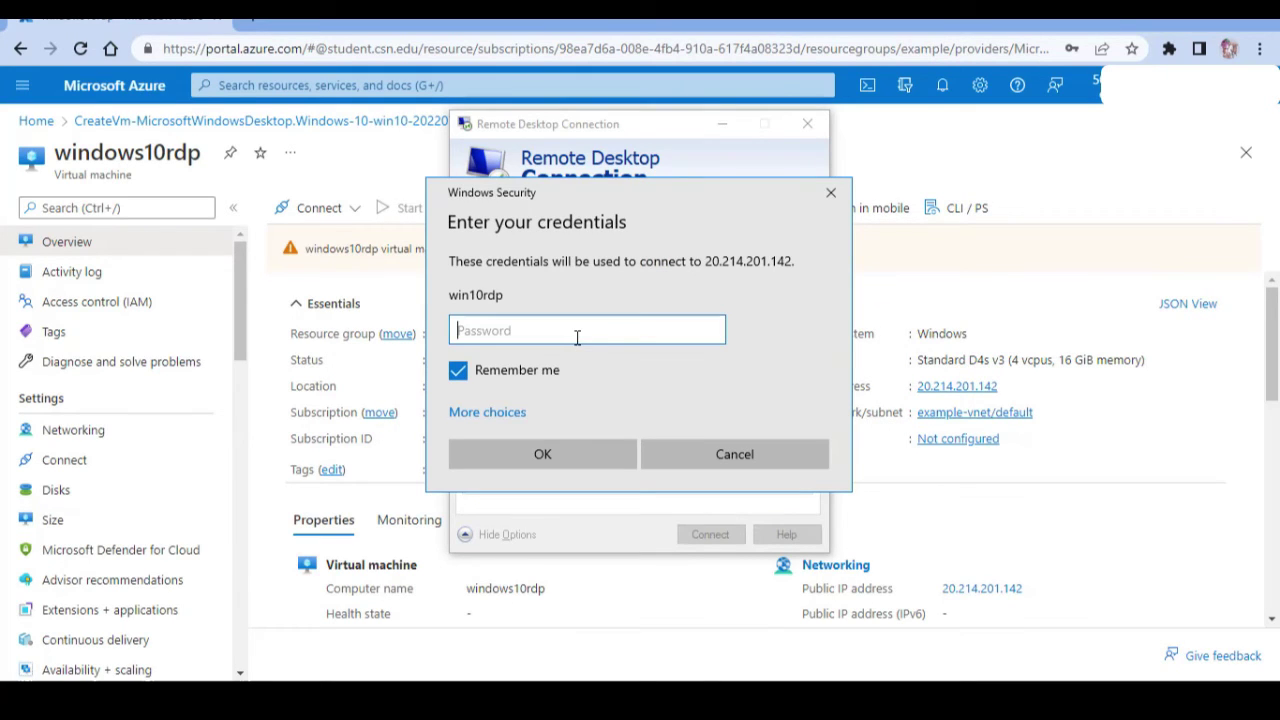
text(••••••••••••)
click(575, 455)
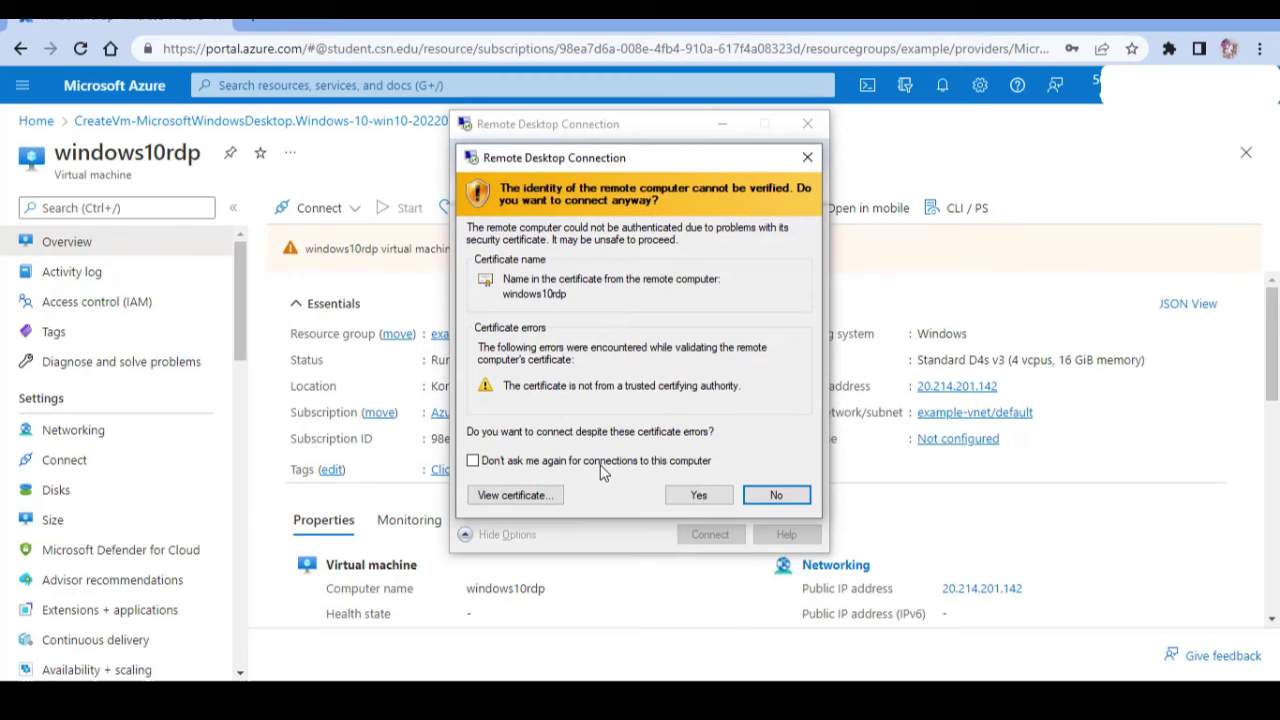
click(601, 464)
click(698, 495)
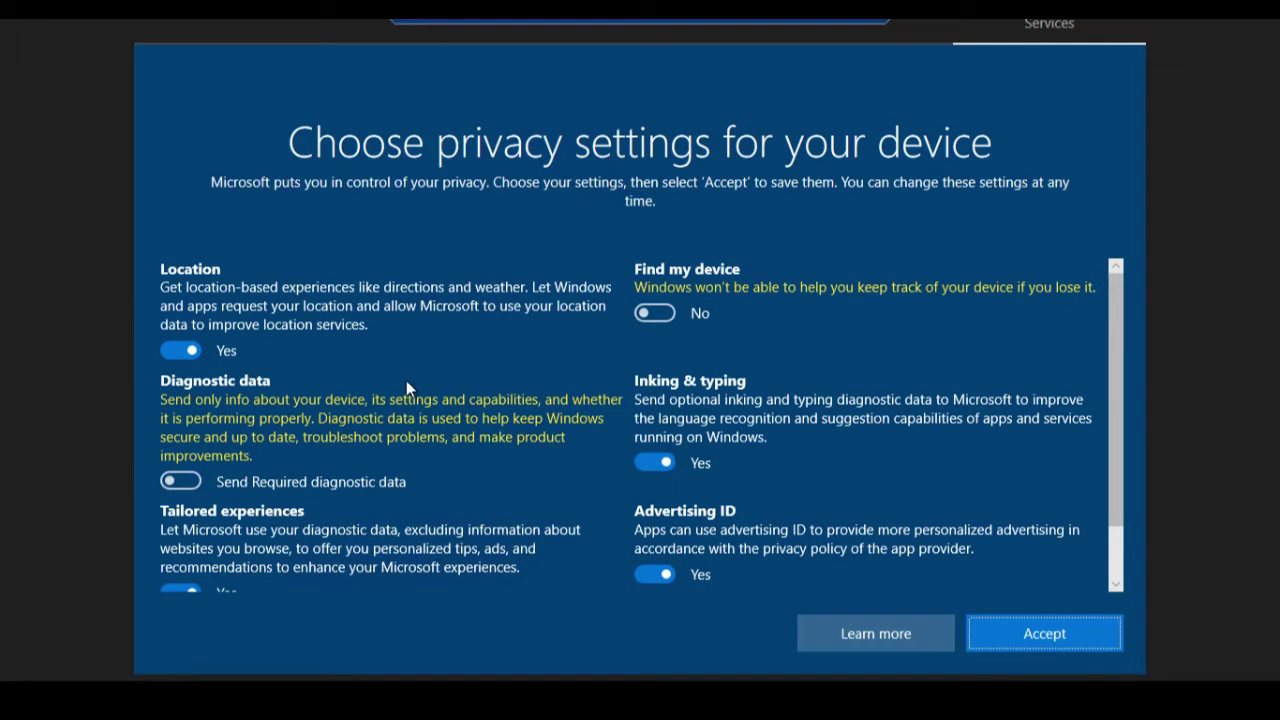
Turn off Location, Tailored experiences, Advertising ID and Inking & typing, then begin Edge setup.
click(169, 345)
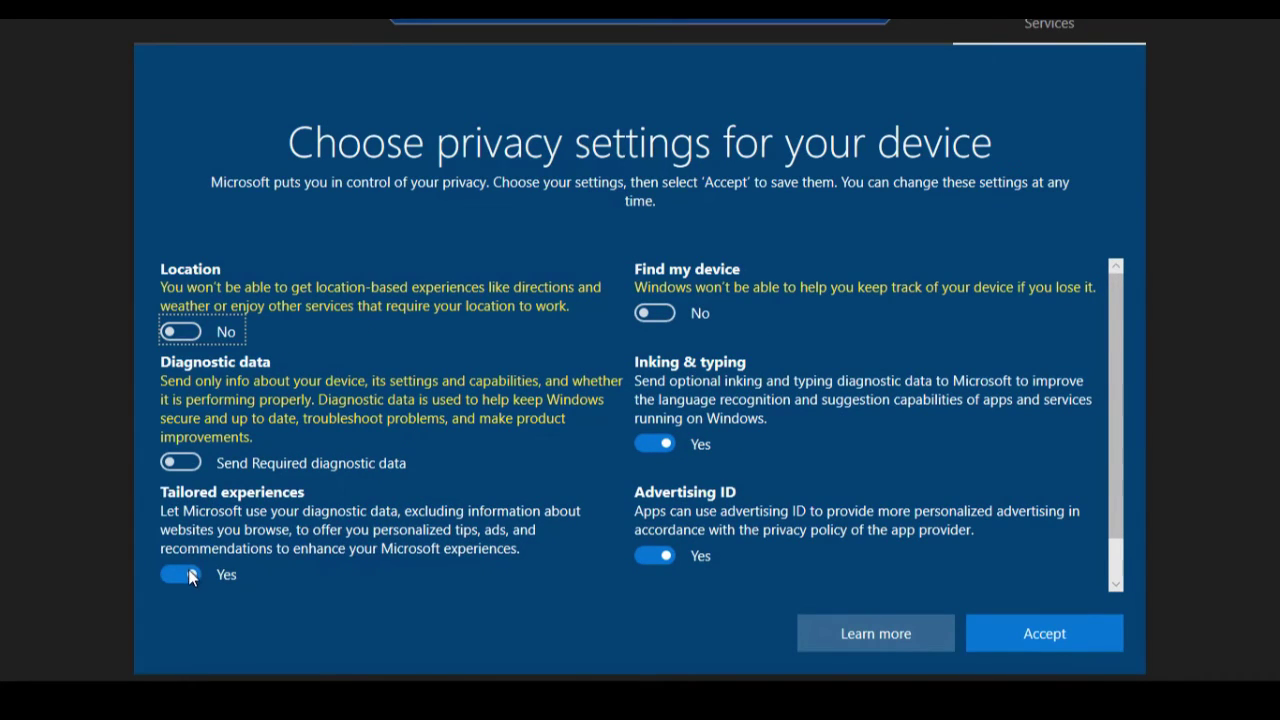
click(186, 565)
click(660, 556)
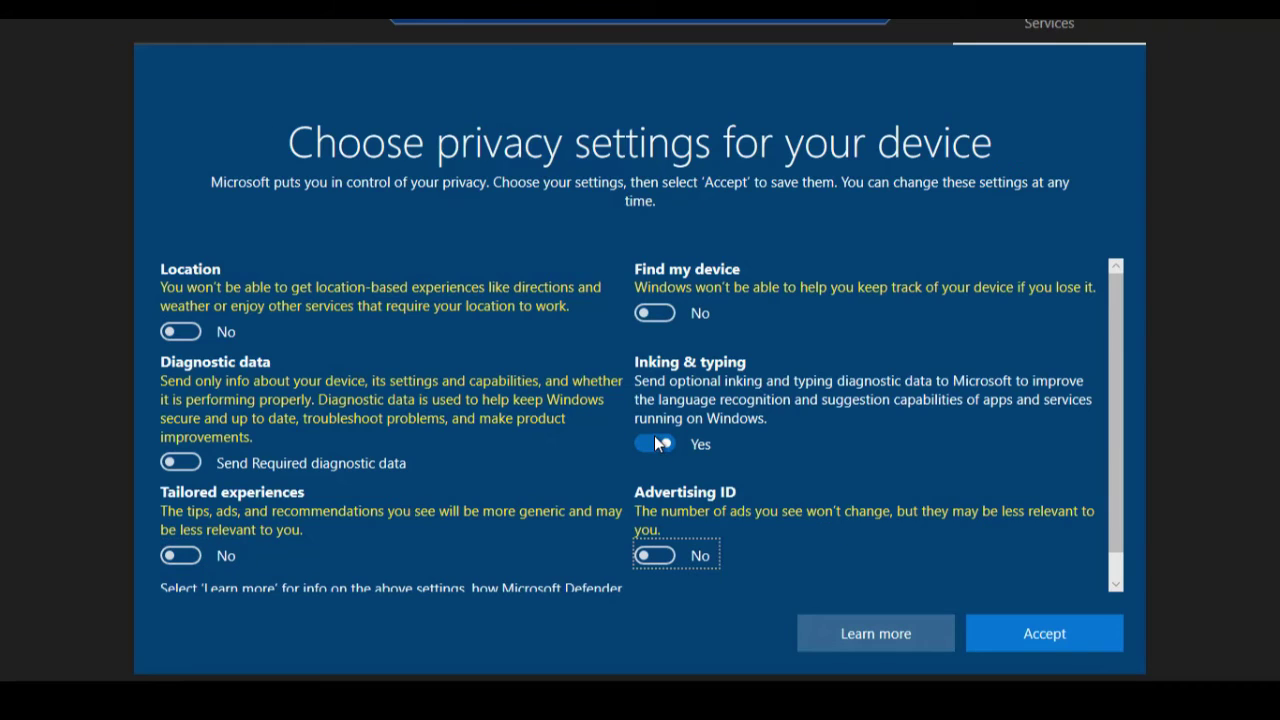
click(655, 443)
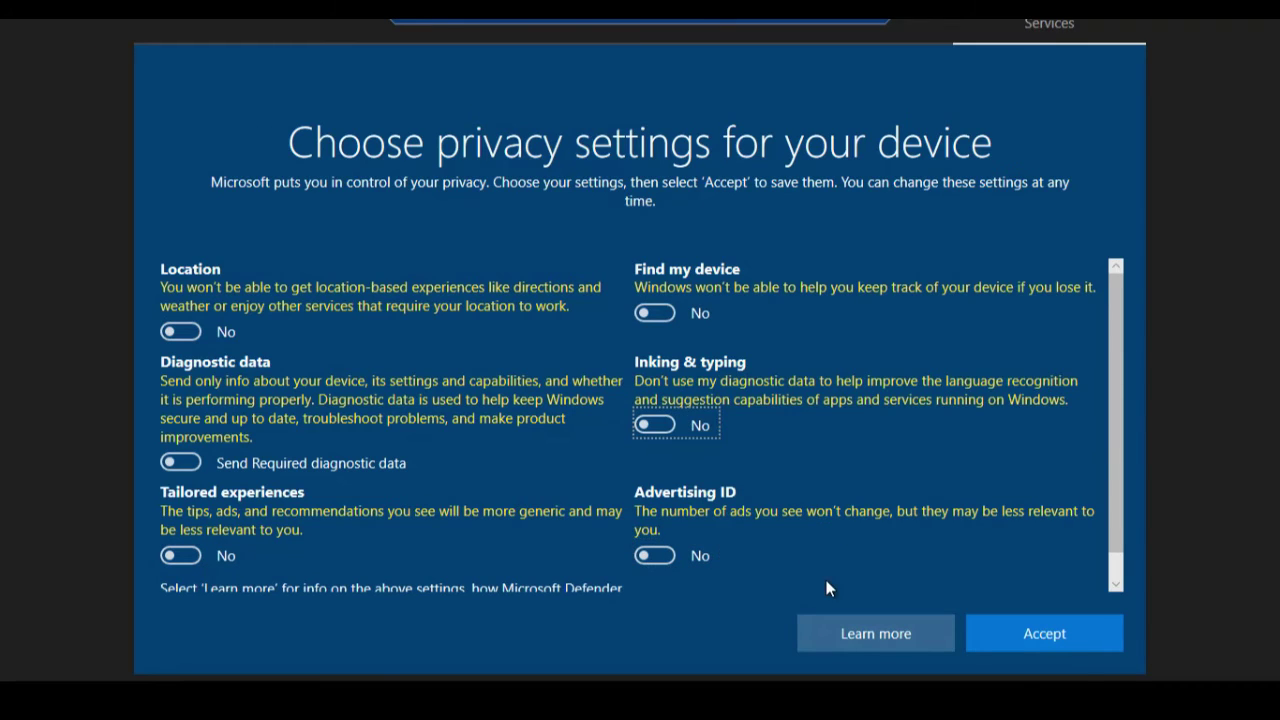
click(1040, 634)
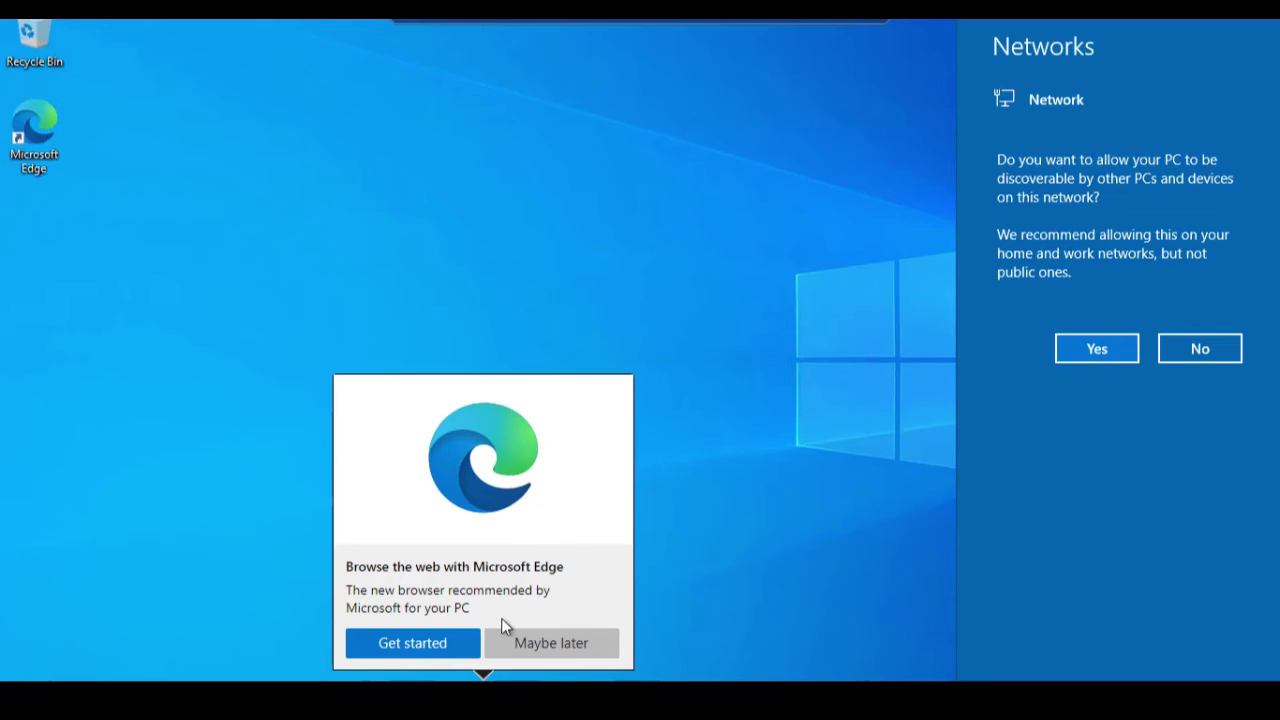
click(446, 645)
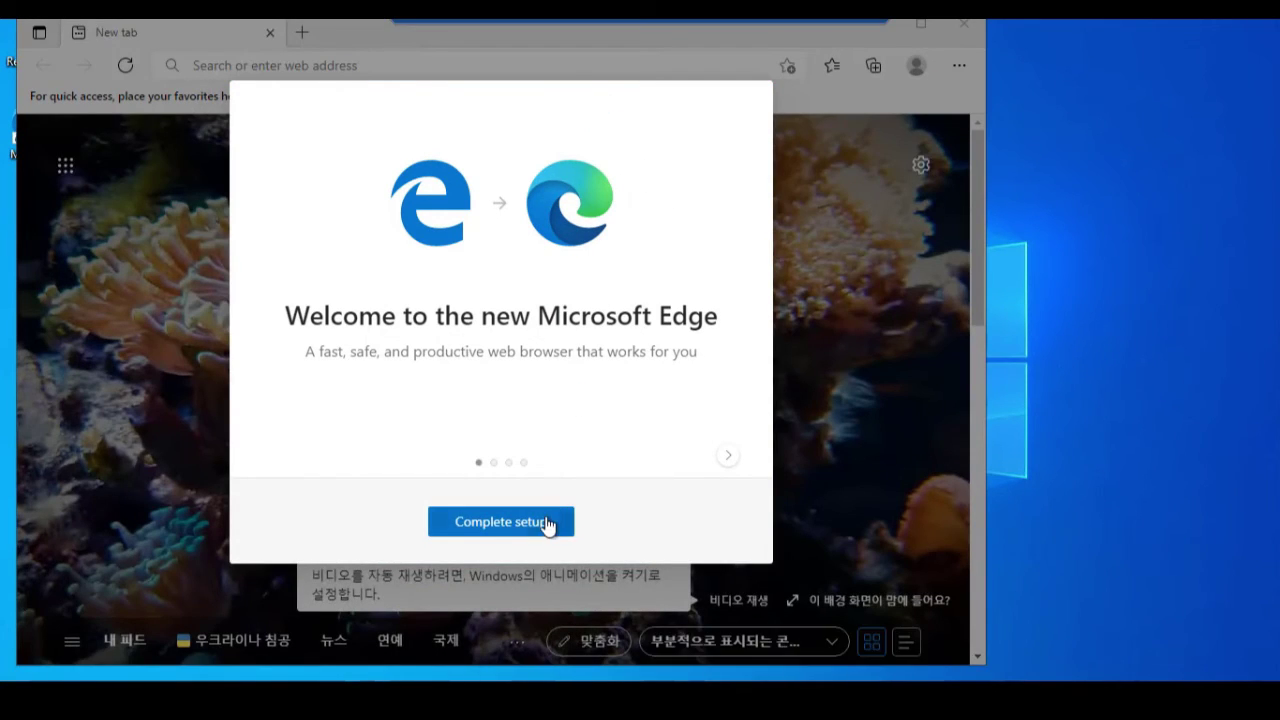
Finish Edge setup without signing in, search Bing for 'chrome', and open the Google Chrome download page.
click(549, 522)
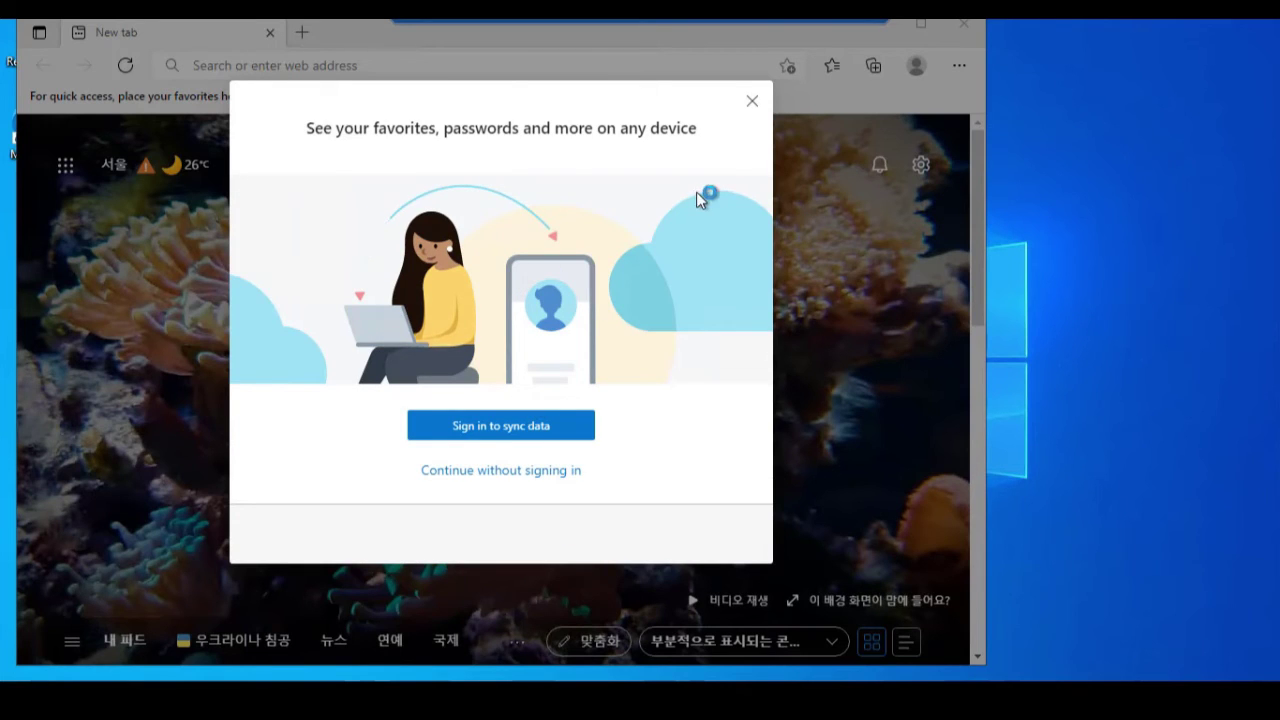
click(751, 104)
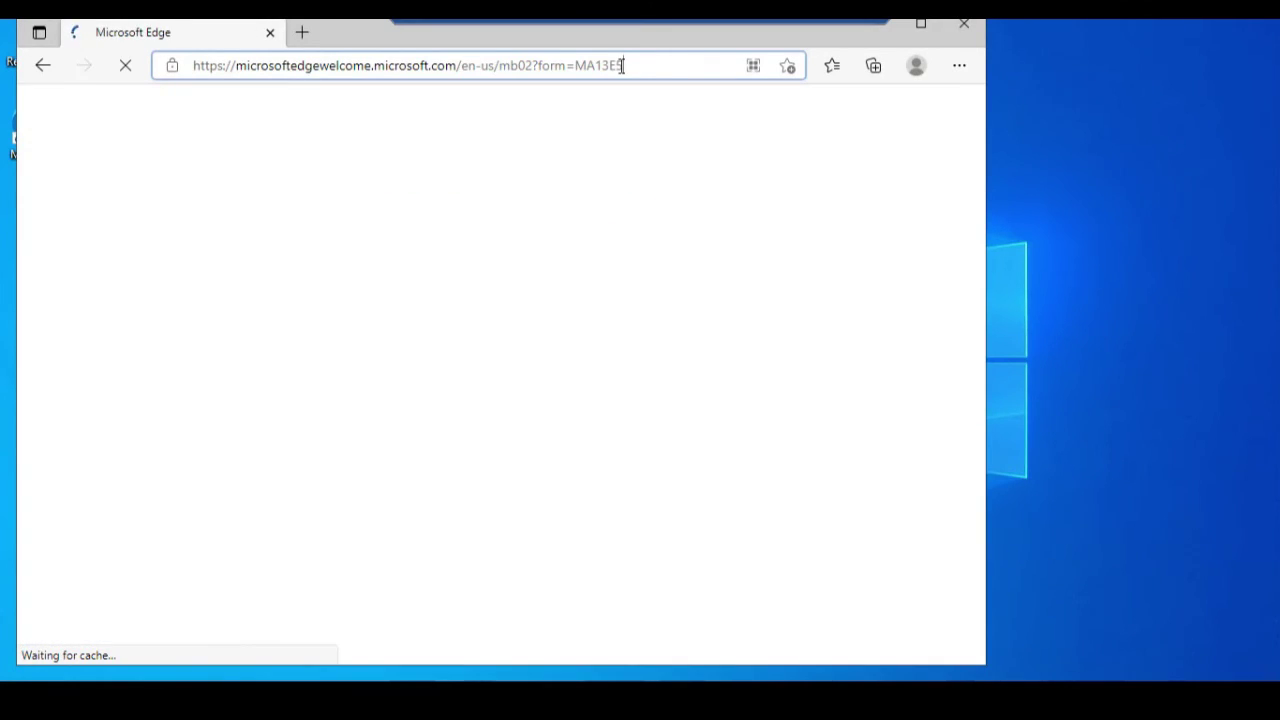
click(622, 66)
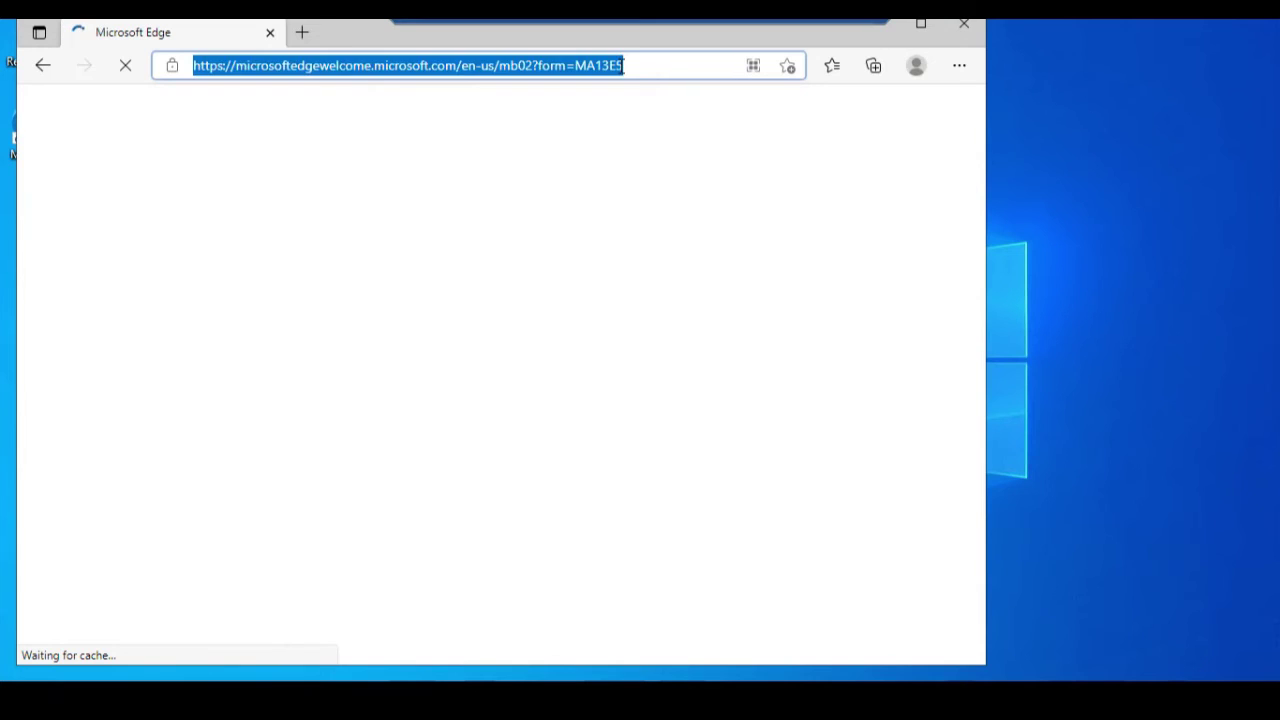
text(windo)
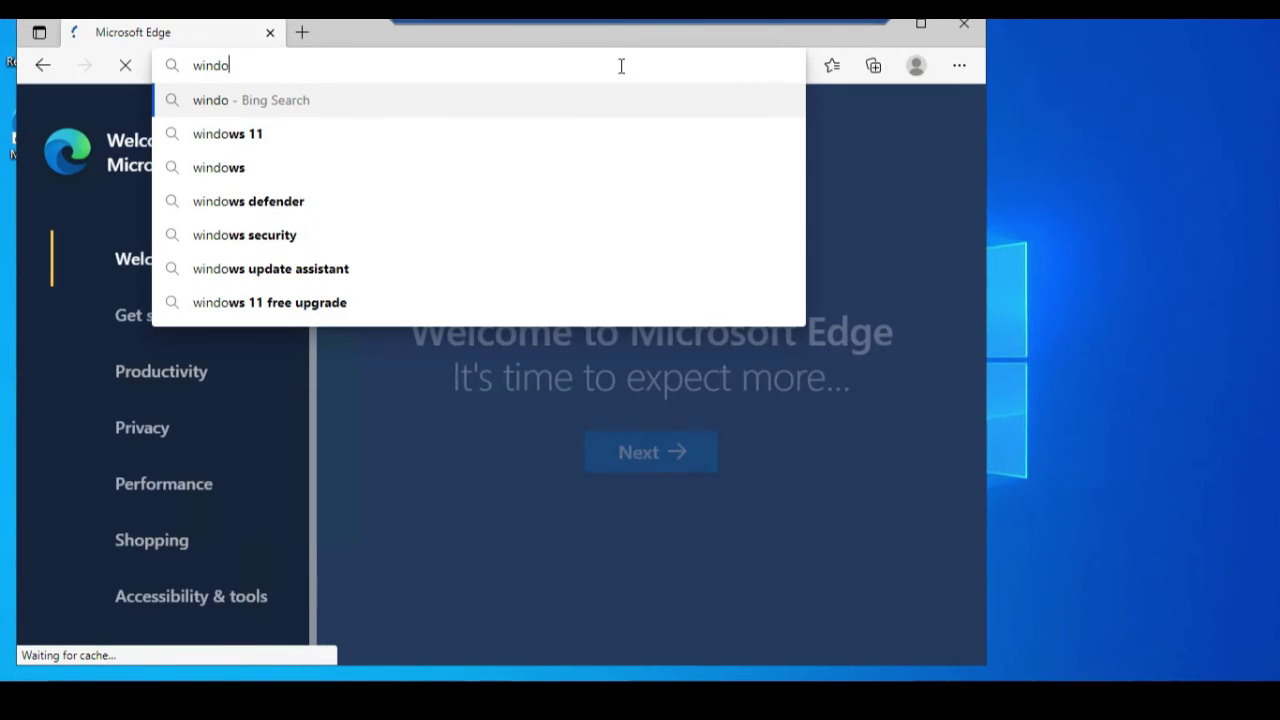
key(BackSpace)
key(BackSpace)
key(BackSpace)
key(BackSpace)
key(BackSpace)
text(ch)
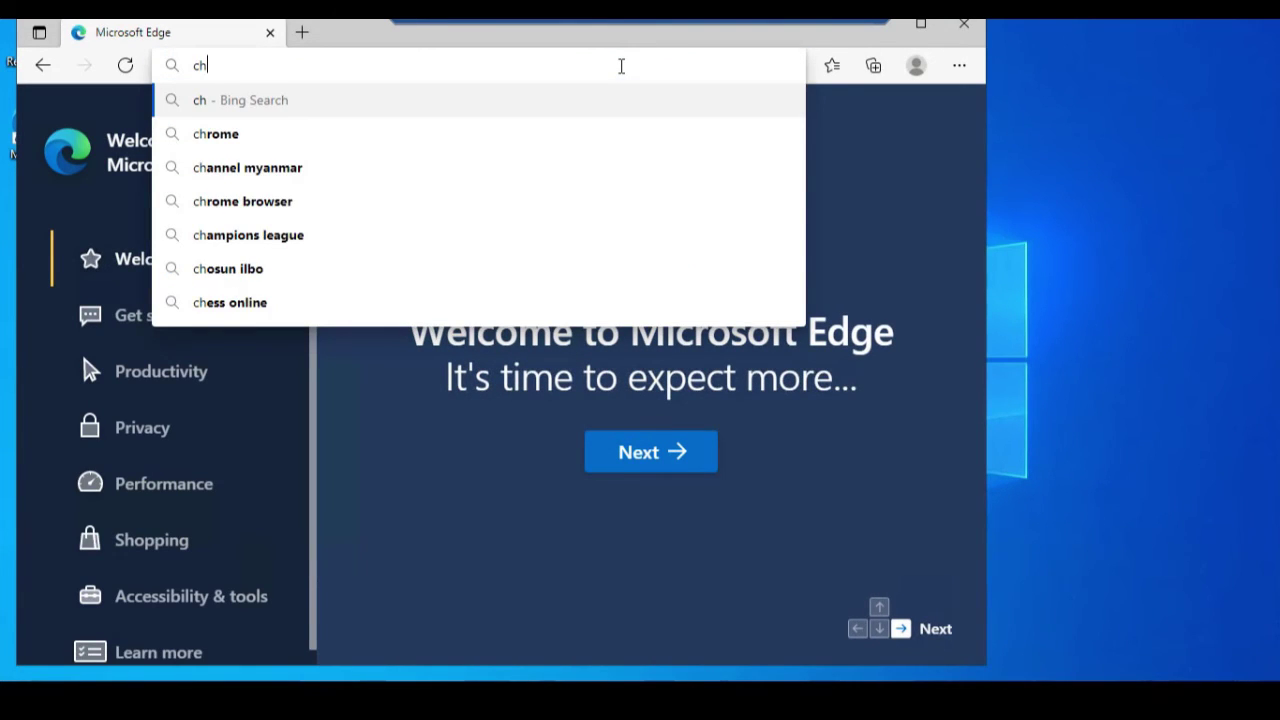
text(rome)
key(Return)
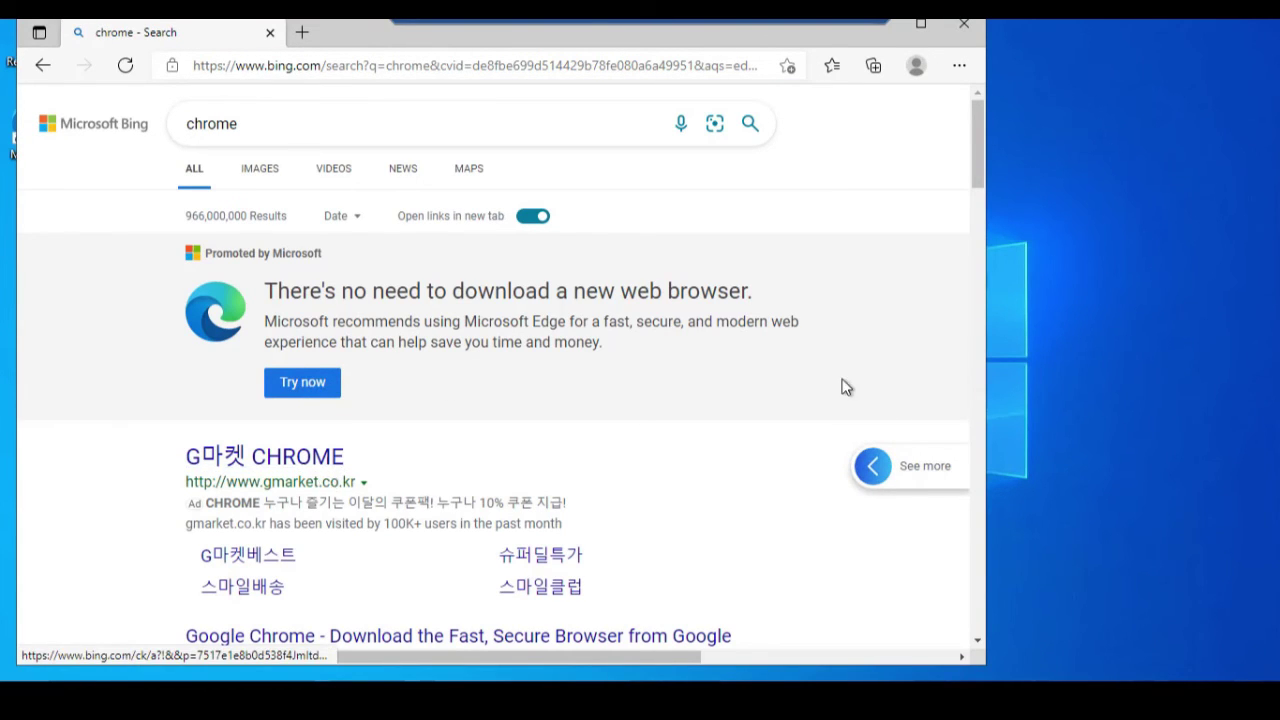
click(978, 250)
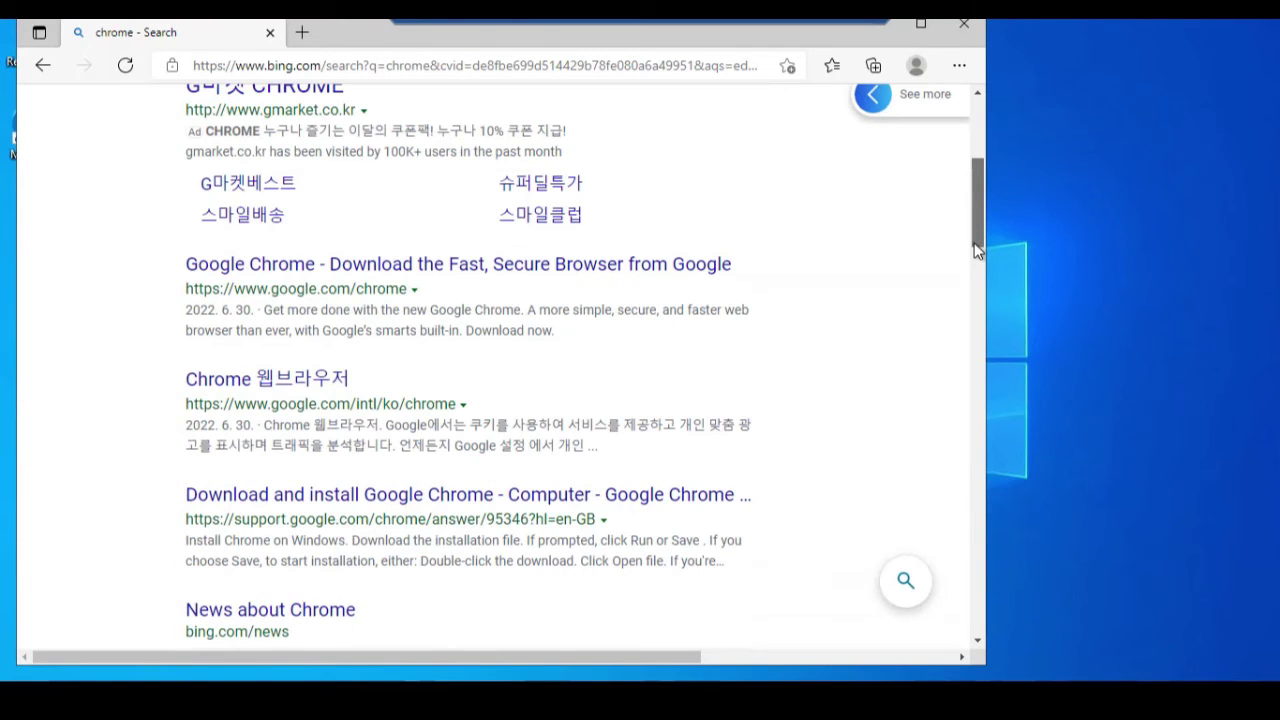
click(612, 266)
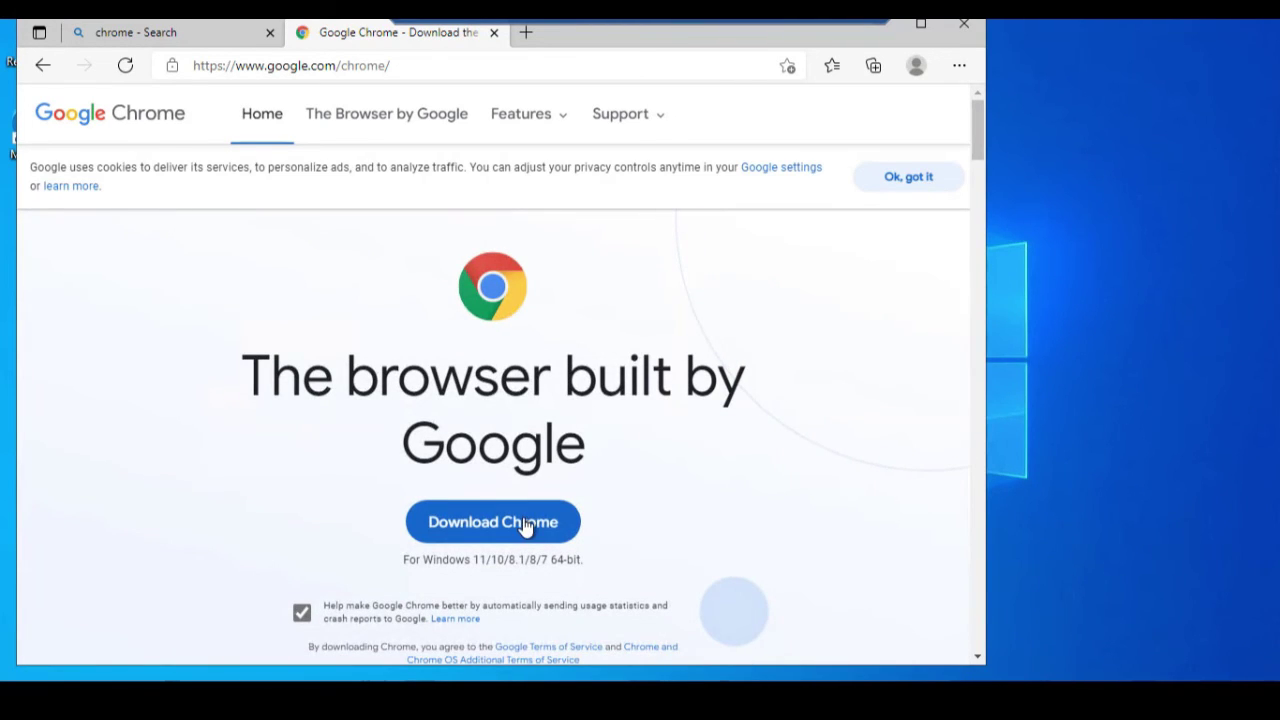
Download and launch ChromeSetup.exe from Edge, then close Edge while Chrome installs.
click(525, 527)
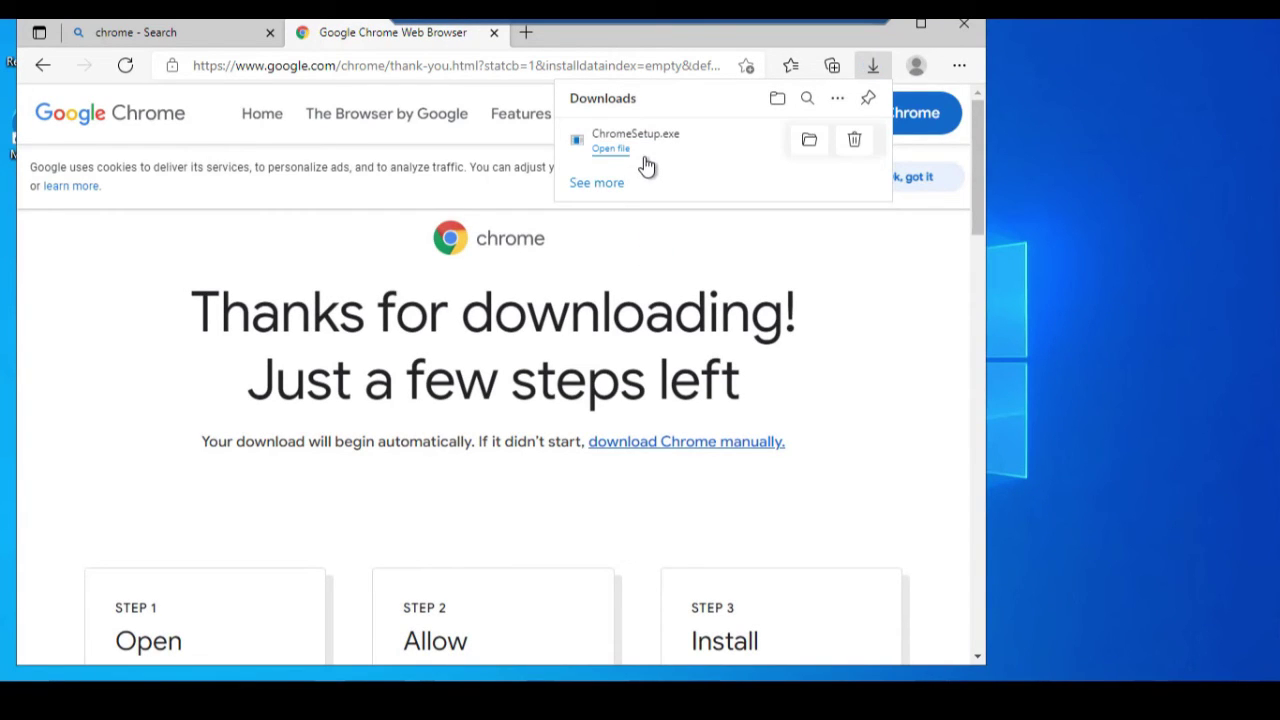
click(625, 150)
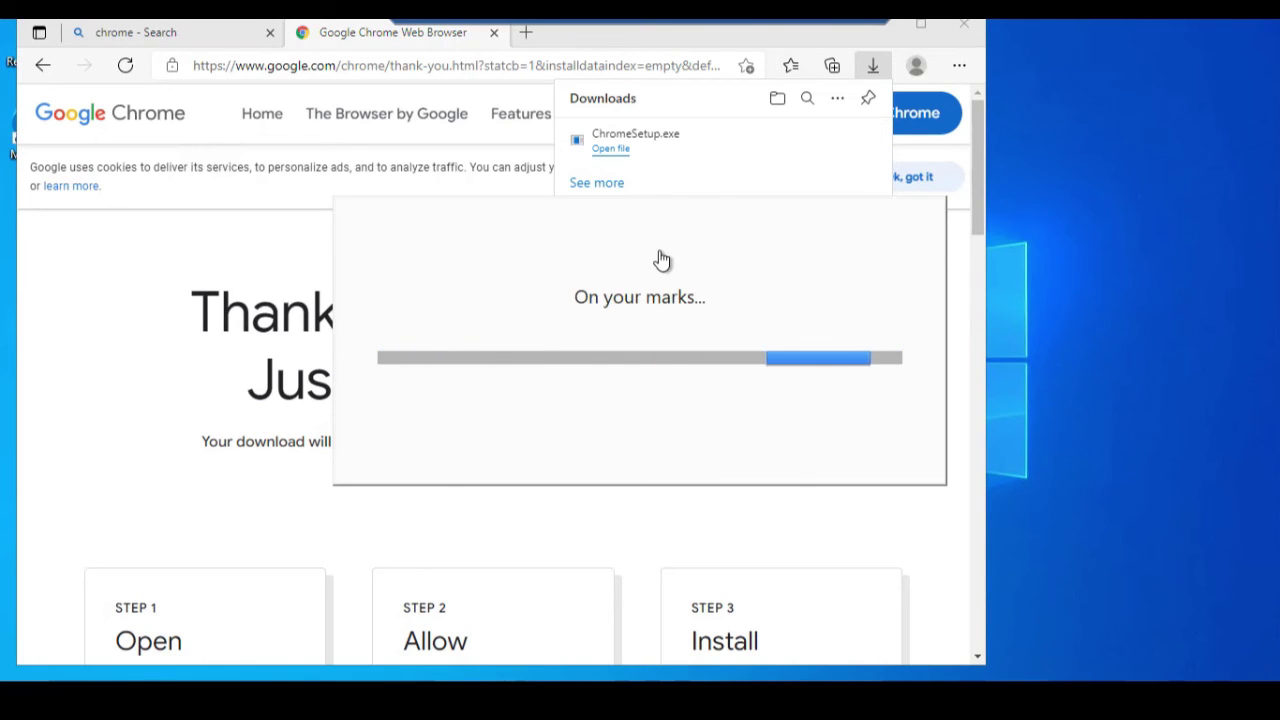
click(965, 24)
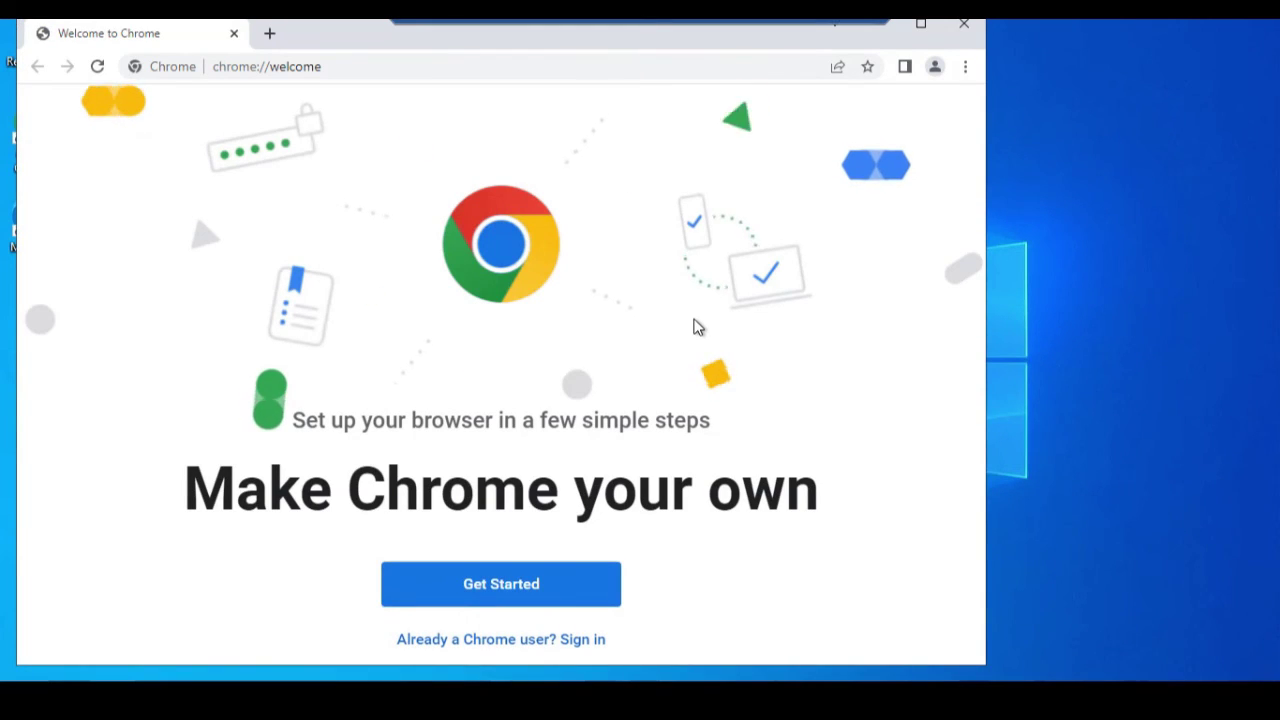
Get past Chrome's welcome page, search Google for speedtest, and open speedtest.net.
click(535, 585)
click(381, 69)
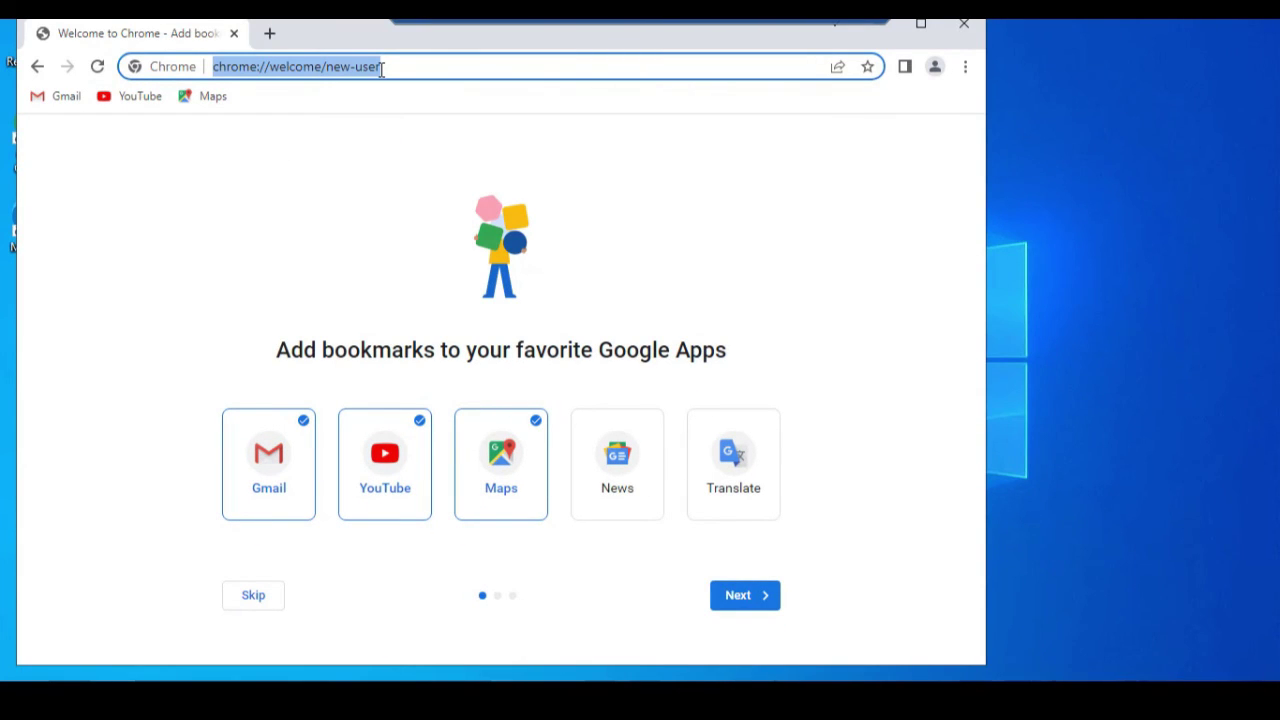
text(speedt)
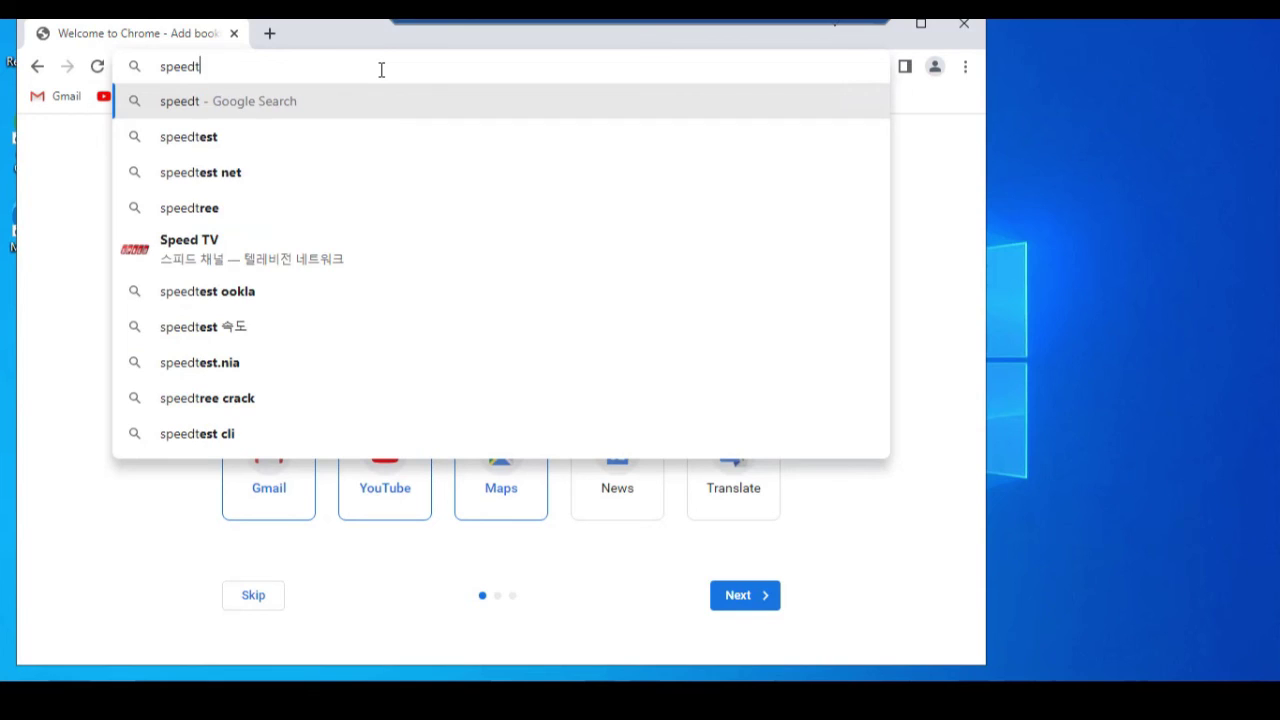
key(Down)
key(Return)
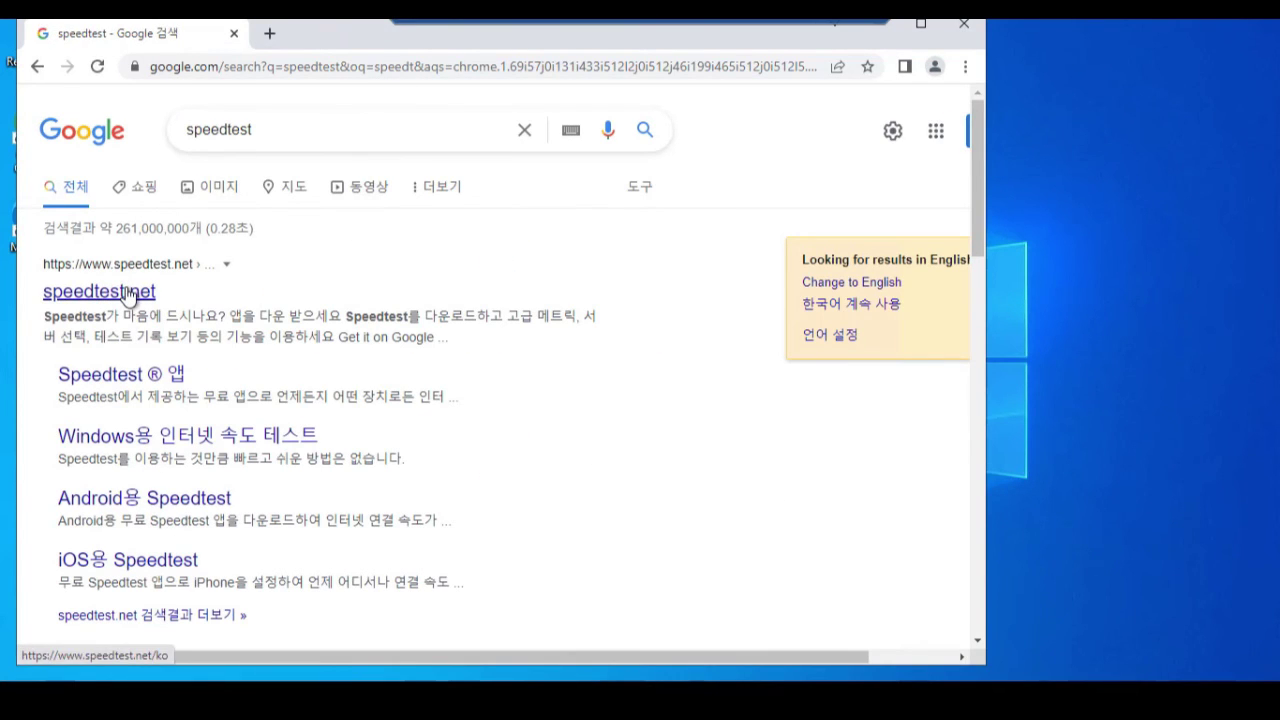
click(127, 293)
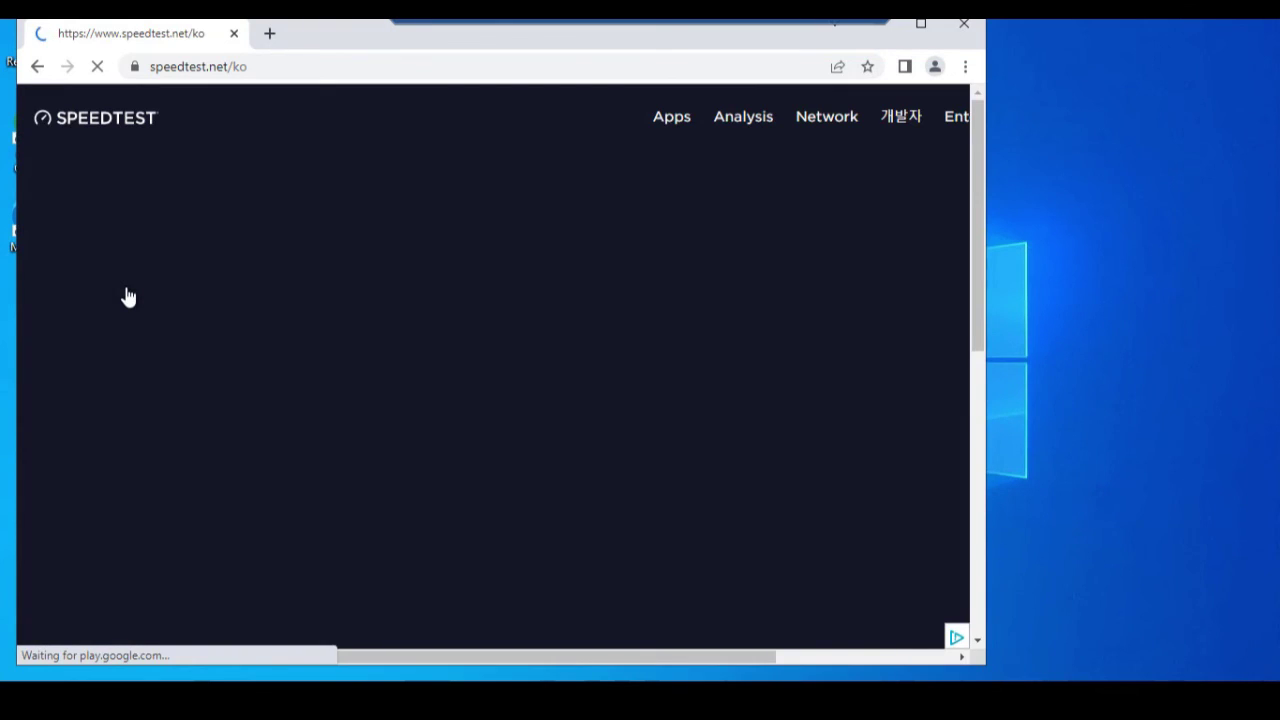
Run the speed test in maximized Chrome and highlight the results: 670.32 Mbps down, 922.31 Mbps up.
click(921, 26)
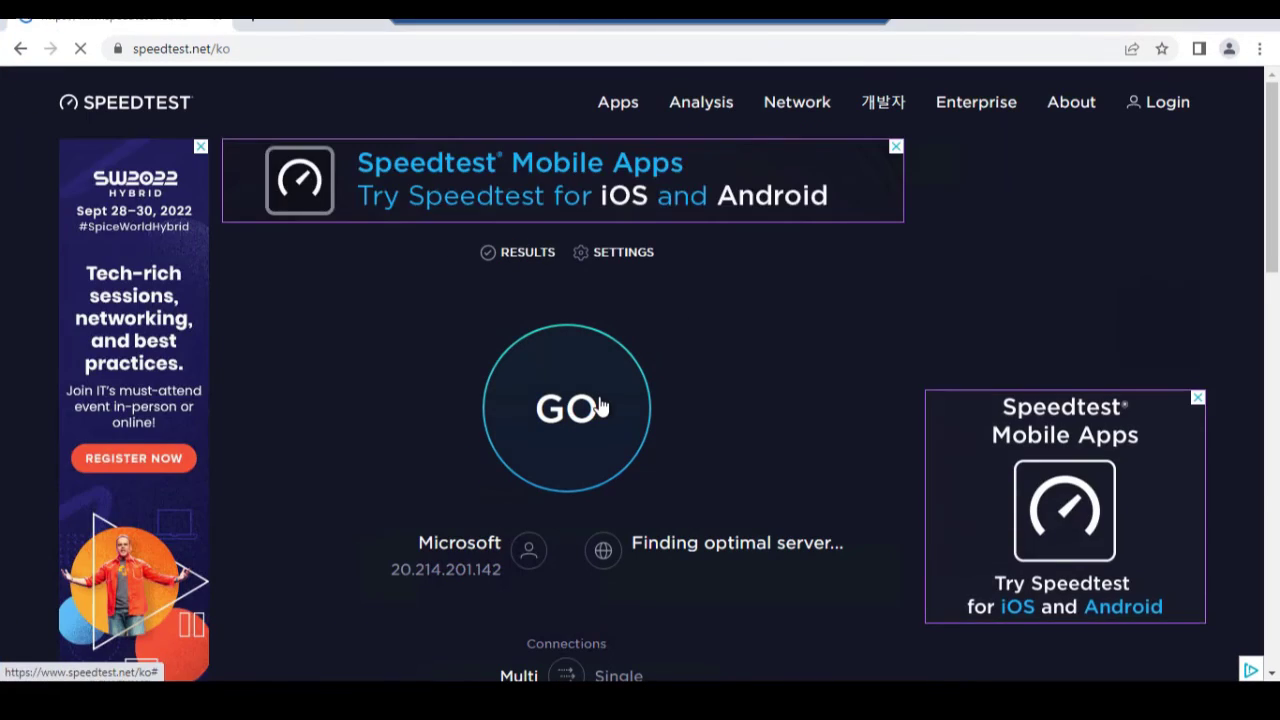
click(600, 405)
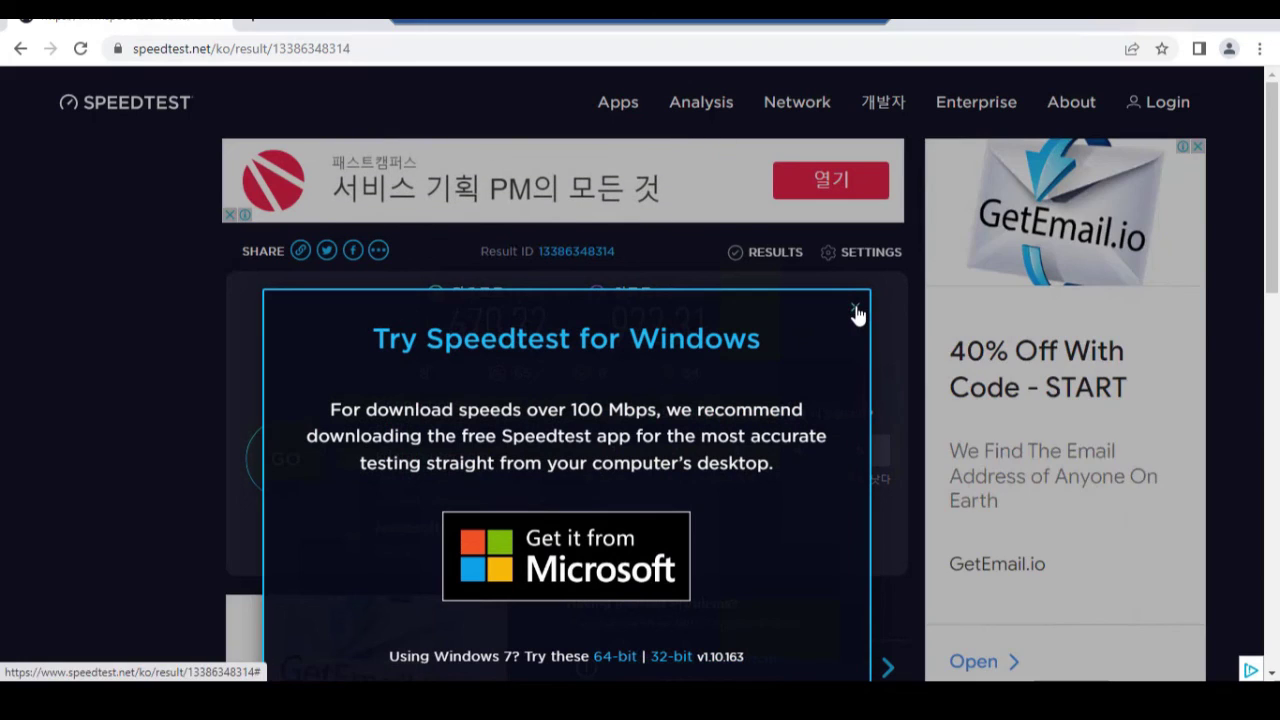
click(855, 310)
drag(510, 330, 709, 329)
click(709, 322)
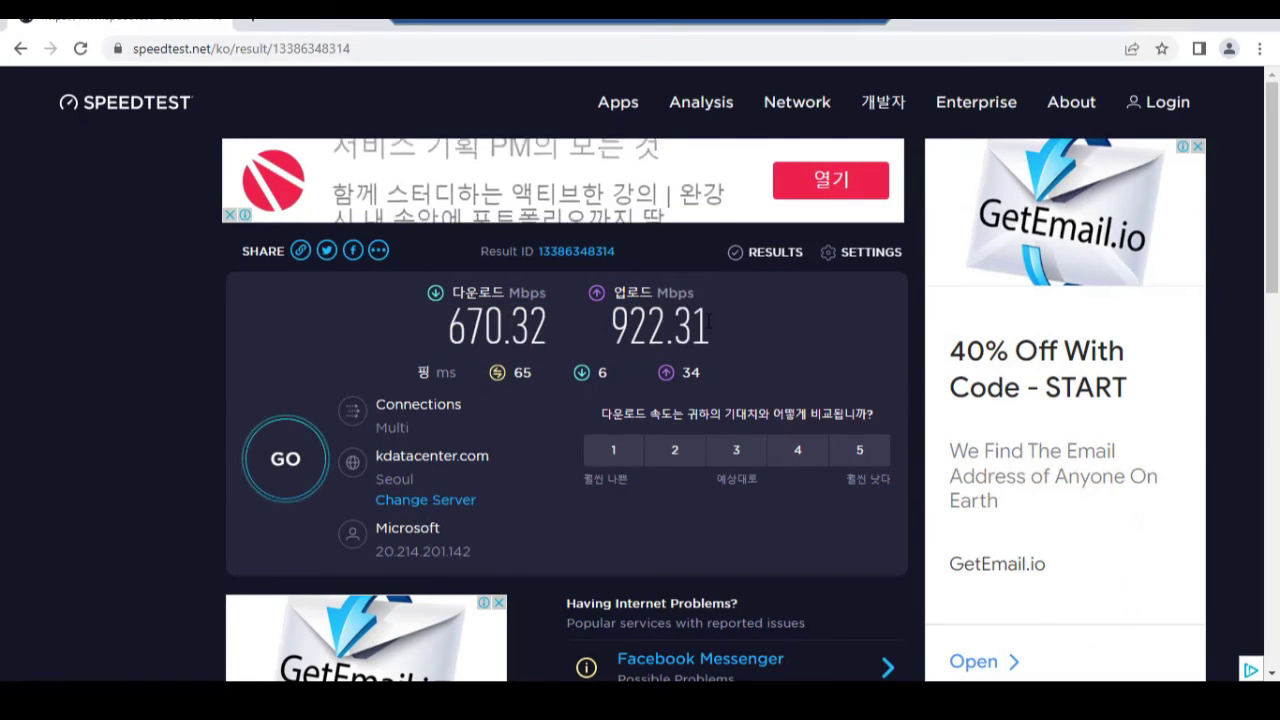
Minimize Chrome and disconnect the Remote Desktop session, returning to the windows10rdp overview.
click(1168, 24)
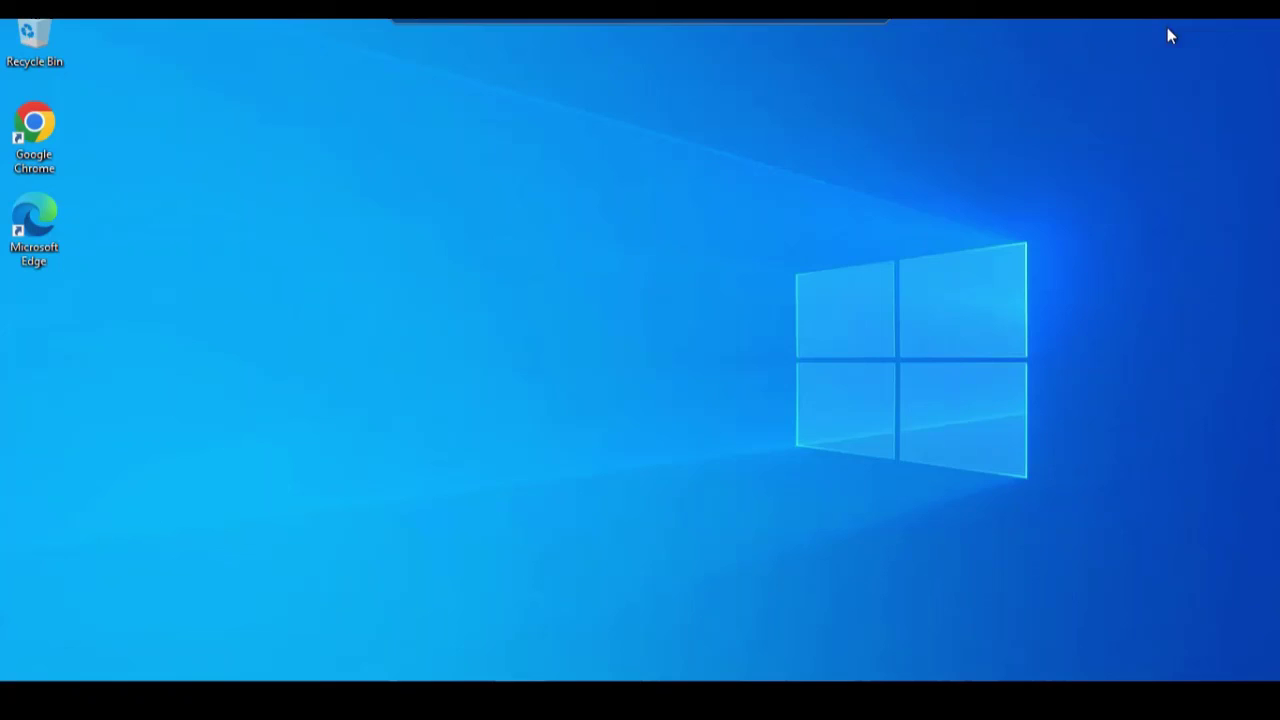
click(853, 21)
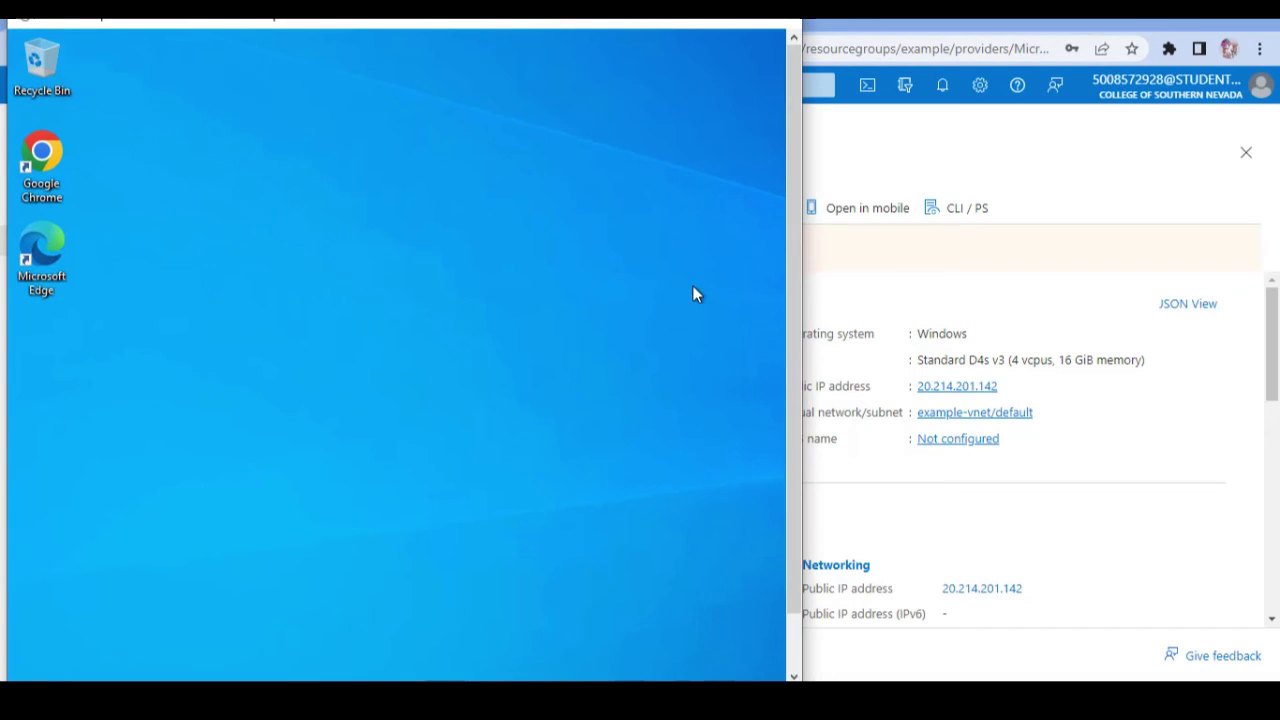
click(724, 21)
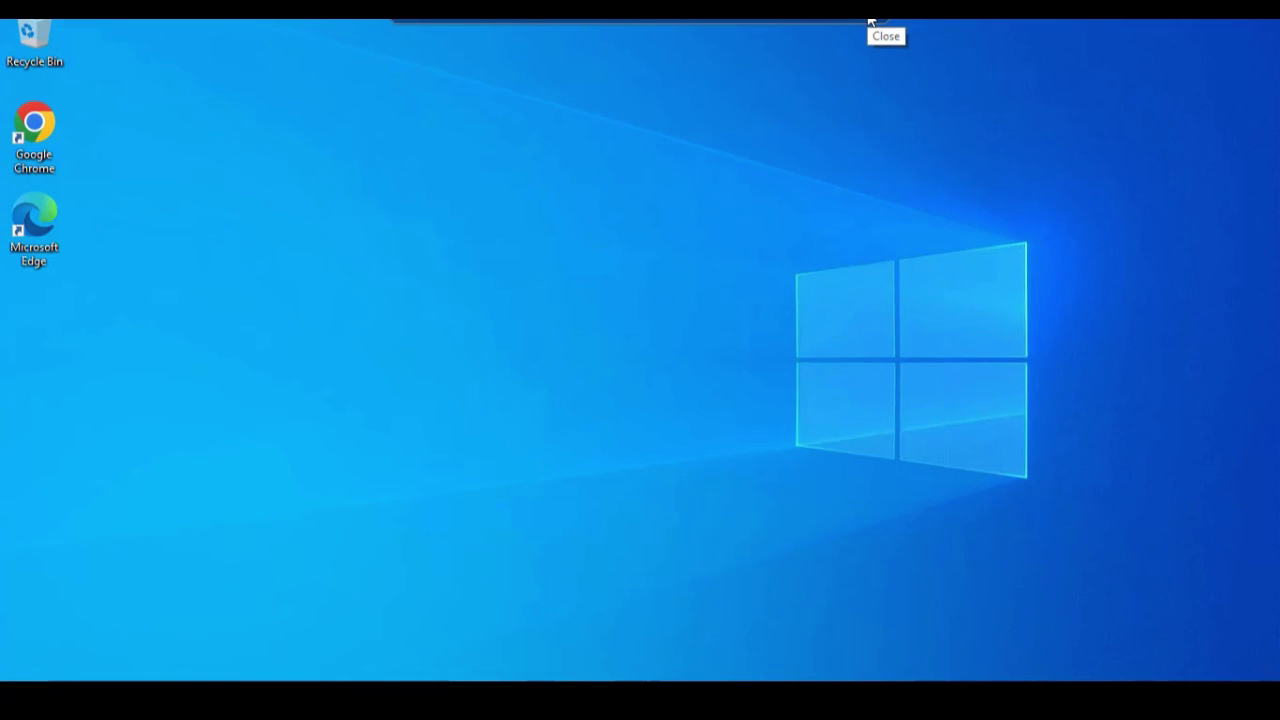
click(870, 22)
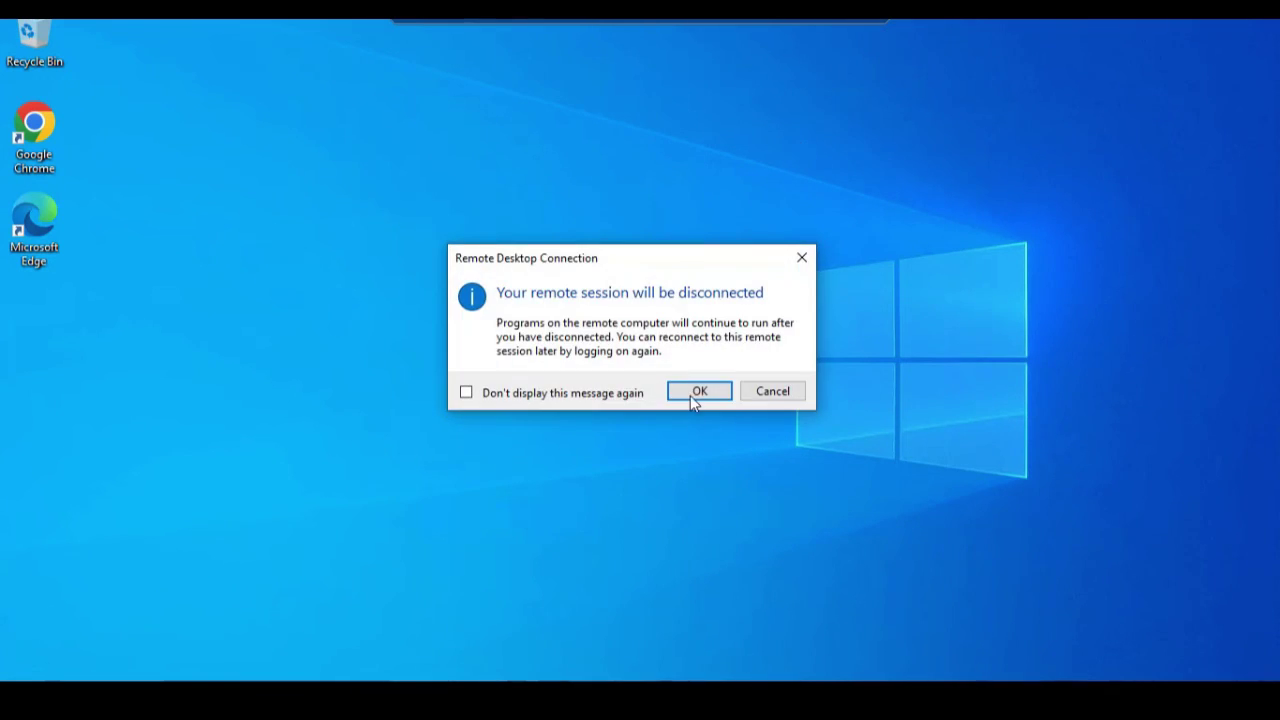
click(699, 393)
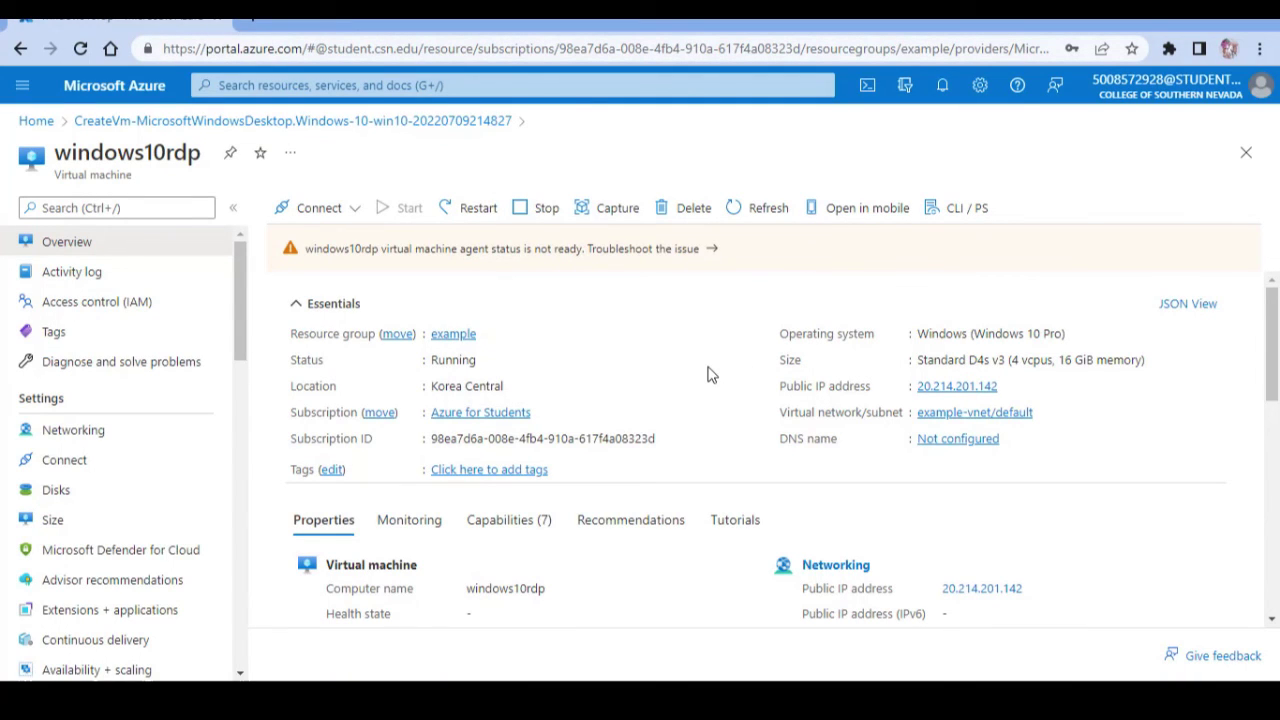